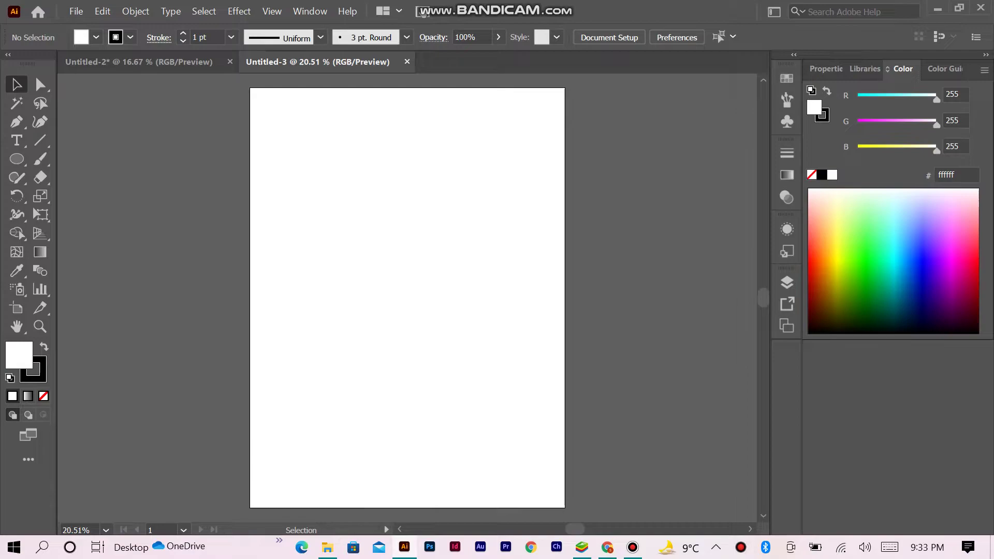
Draw an unfilled S-shaped Pen curve across the middle of the blank page
click(16, 122)
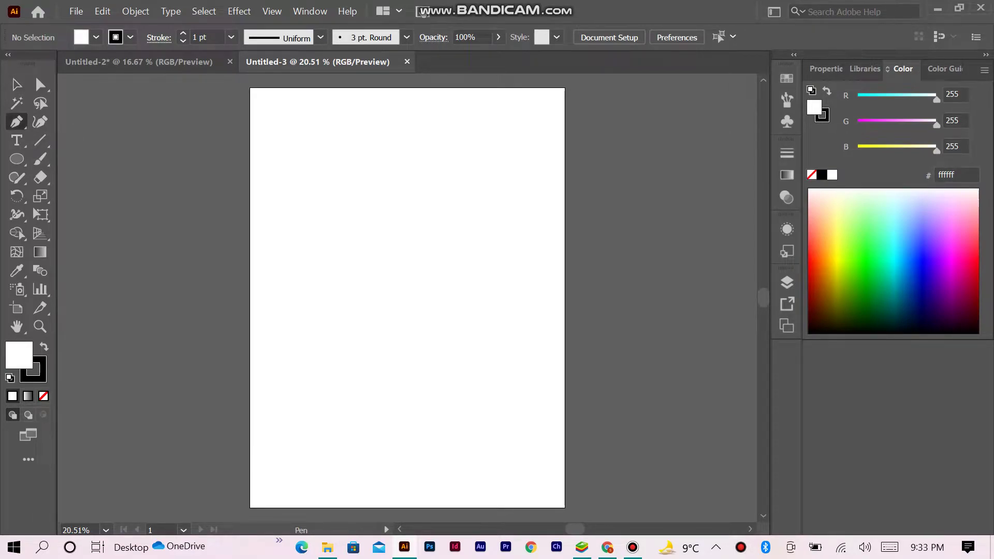
click(44, 396)
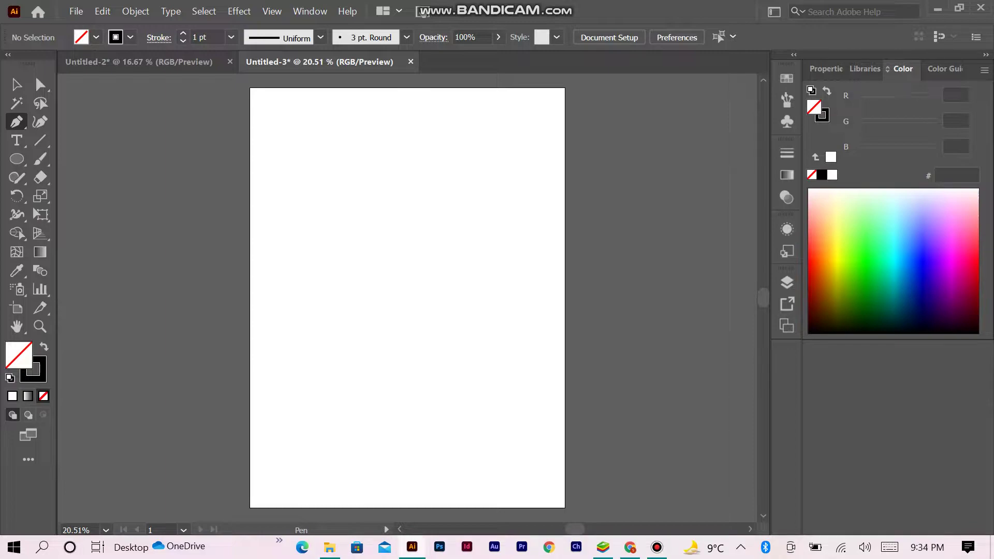
click(220, 408)
mouse_move(367, 298)
mouse_down()
mouse_move(457, 347)
mouse_move(490, 353)
mouse_up()
drag(584, 250, 595, 207)
key(v)
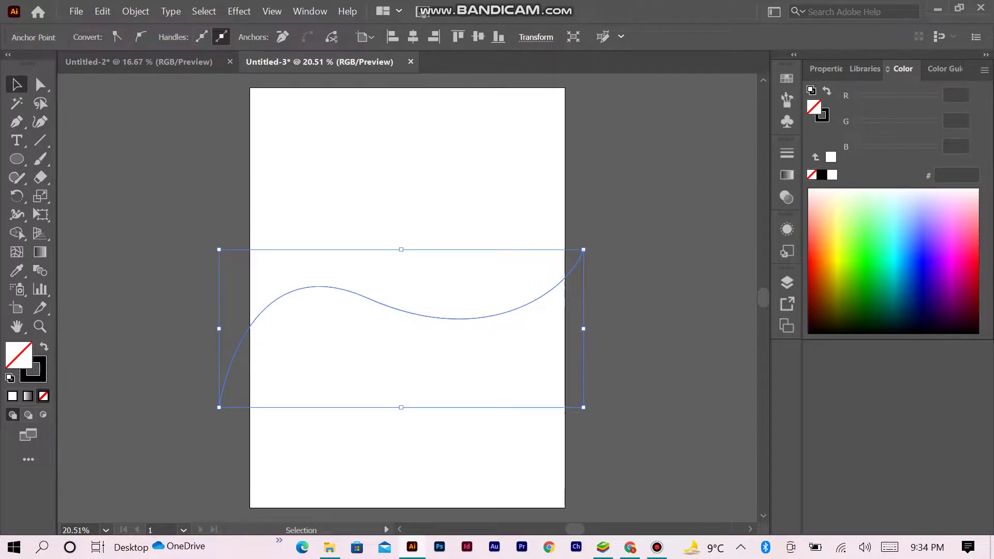
key(ctrl+shift+a)
drag(17, 159, 77, 161)
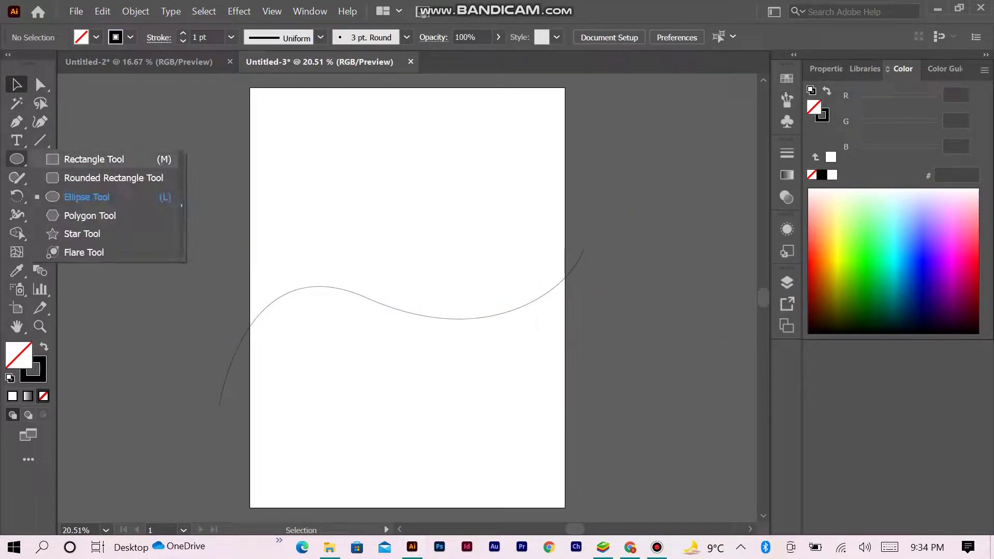
Draw a page-sized rectangle with no stroke and a white fill
drag(249, 88, 621, 490)
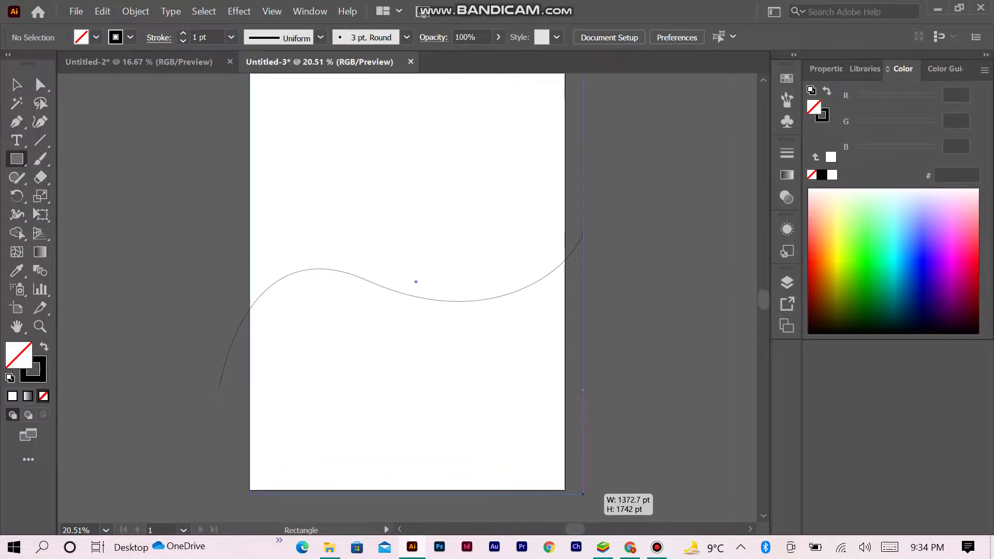
key(v)
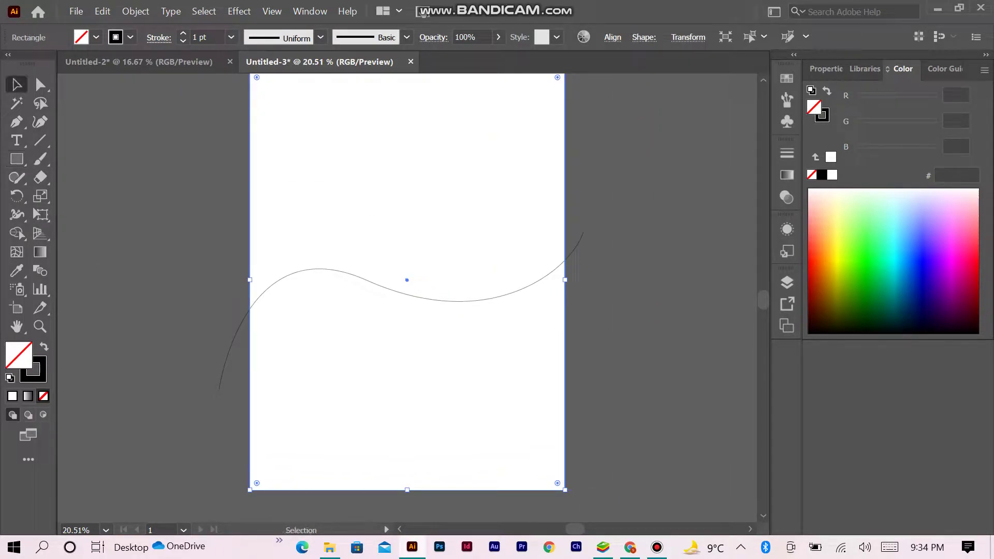
click(32, 370)
click(43, 396)
key(x)
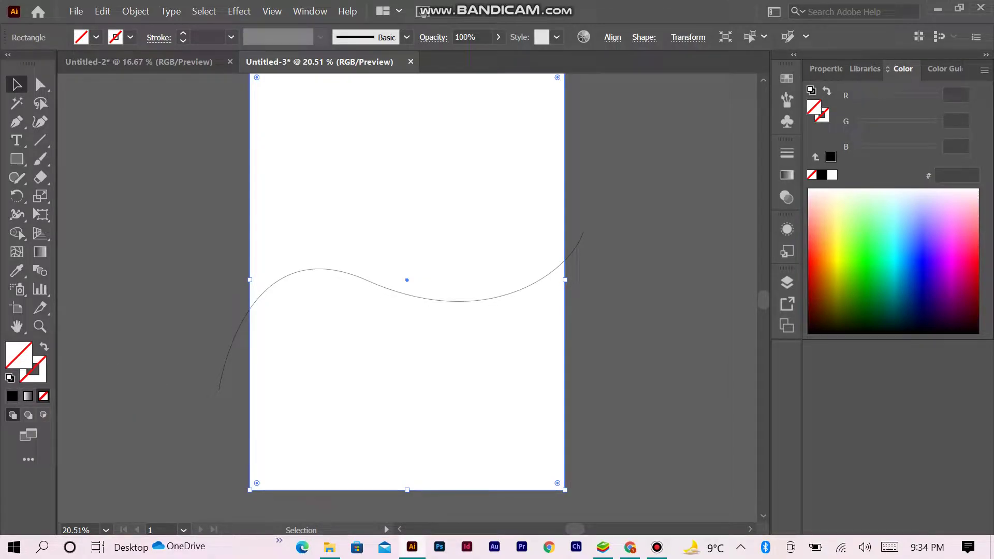
click(832, 175)
scroll(407, 290, up, 1)
Send the rectangle behind the curve and select both for Shape Builder division
key(ctrl+shift+bracketleft)
key(ctrl+a)
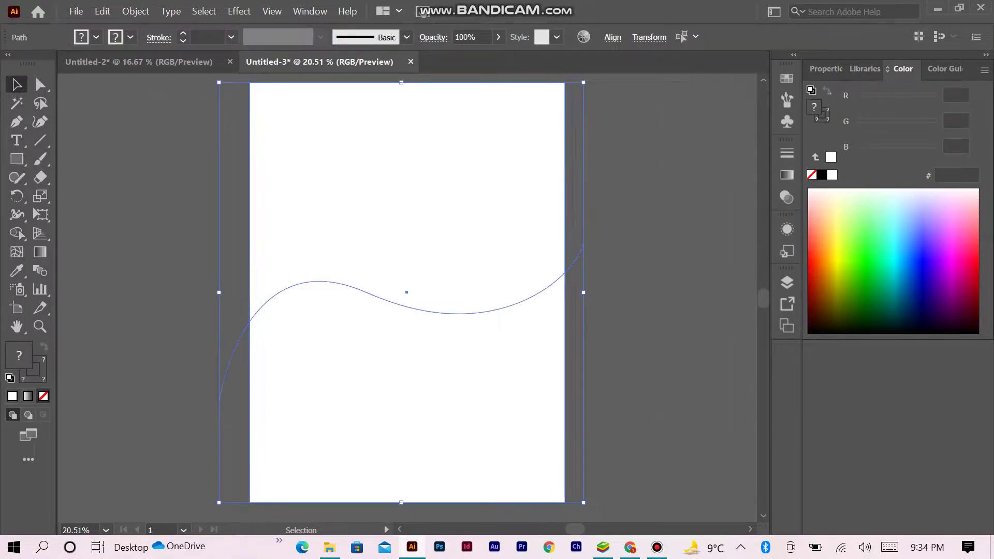
click(17, 233)
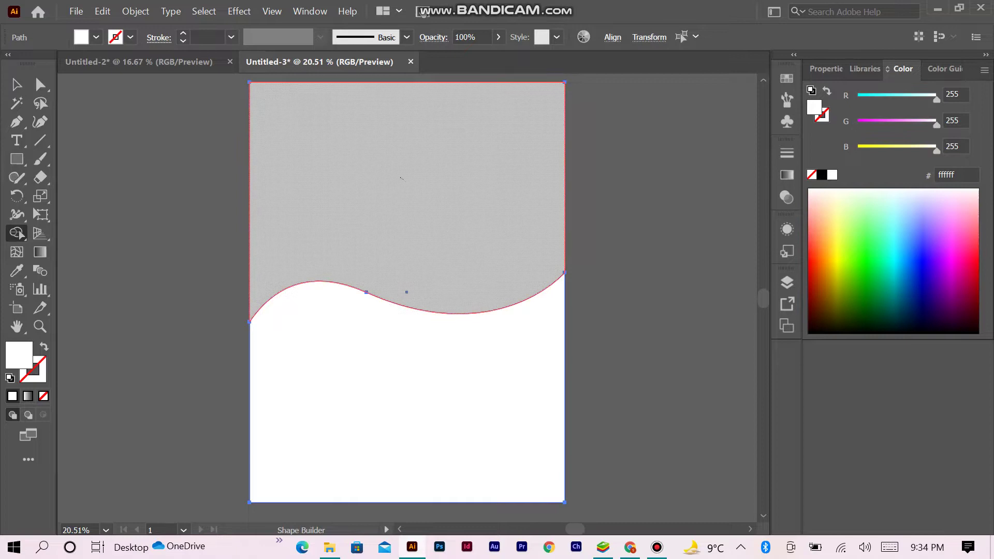
Fill the lower wave piece bright orange, raising R to 255
key(v)
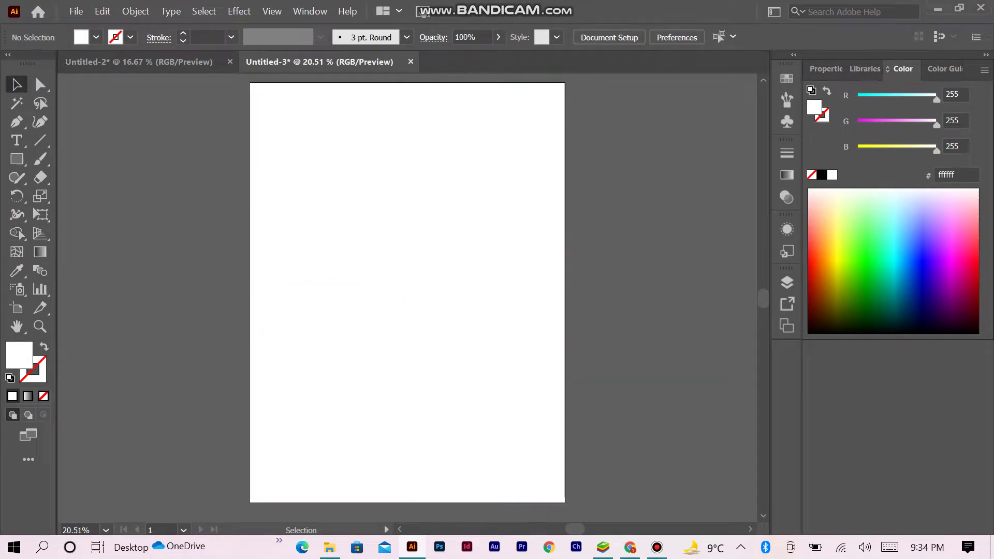
click(451, 314)
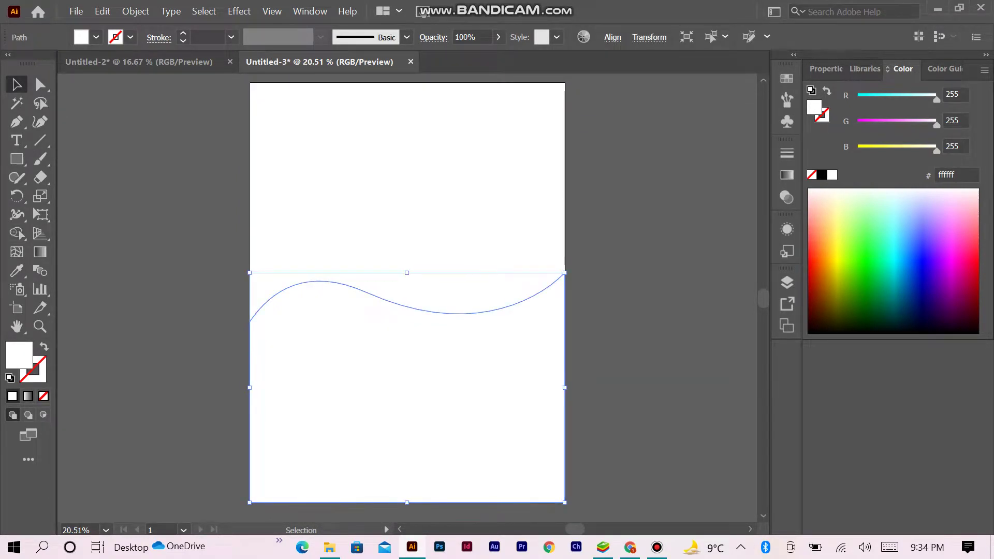
click(827, 290)
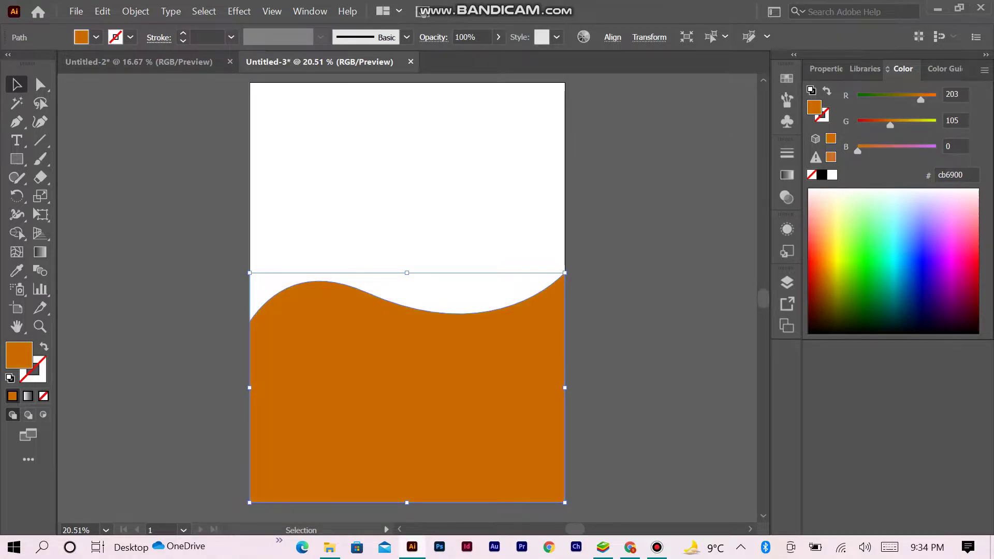
drag(921, 99, 936, 99)
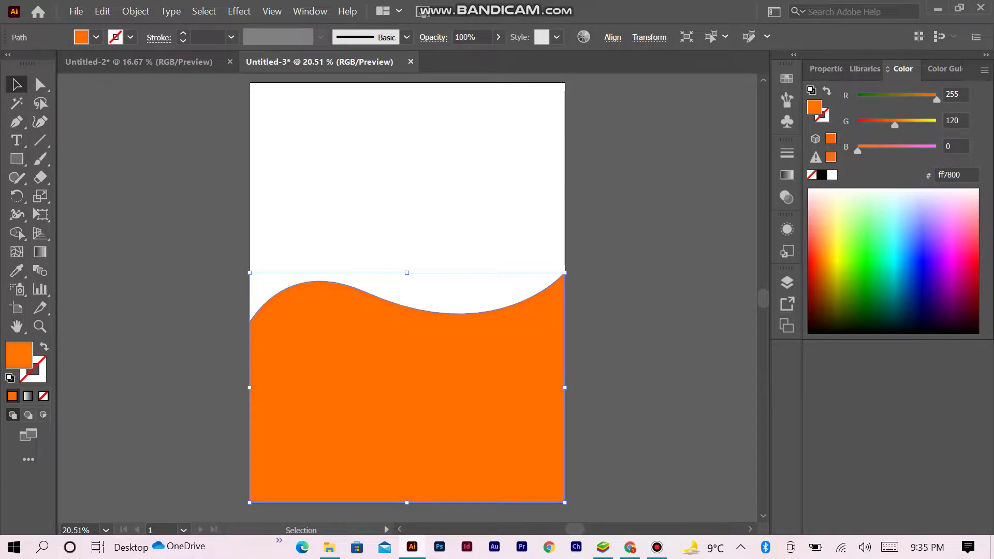
key(ctrl+shift+a)
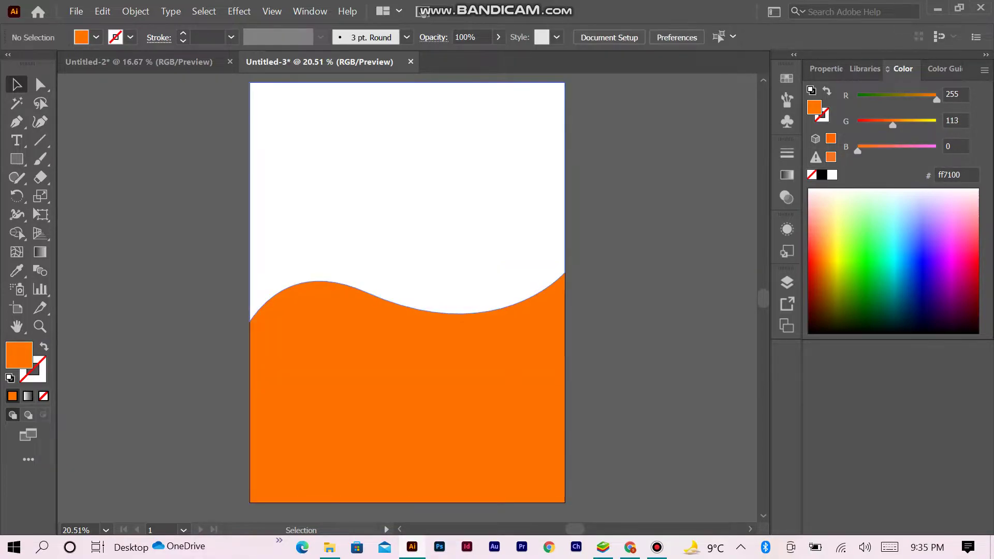
click(407, 182)
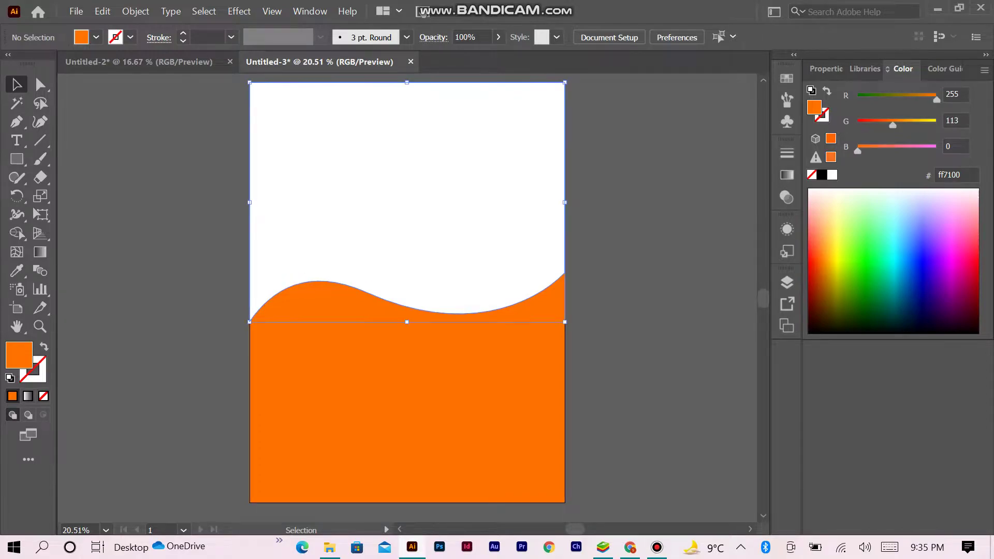
Fill the top piece dark grey, chosen from Color Guide shades
click(822, 175)
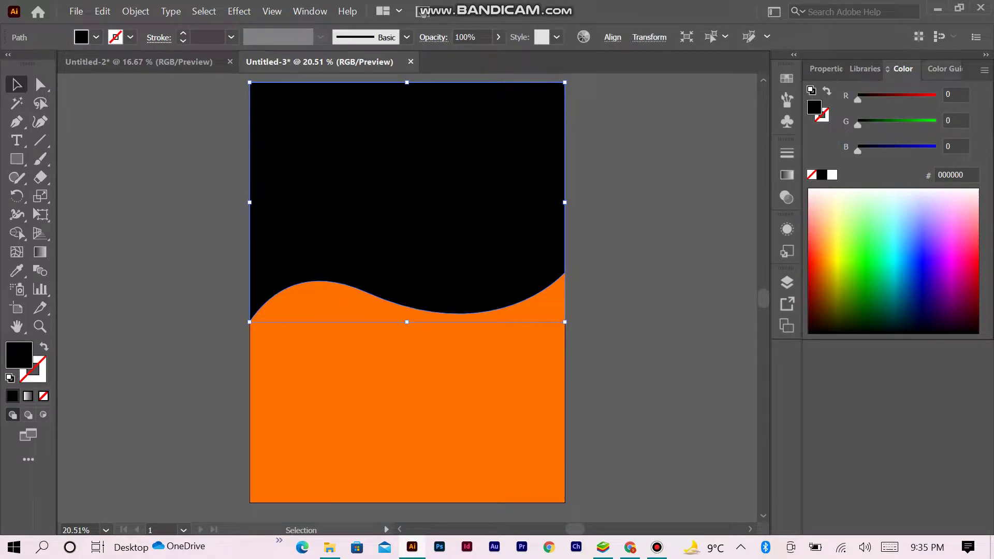
click(945, 69)
click(857, 143)
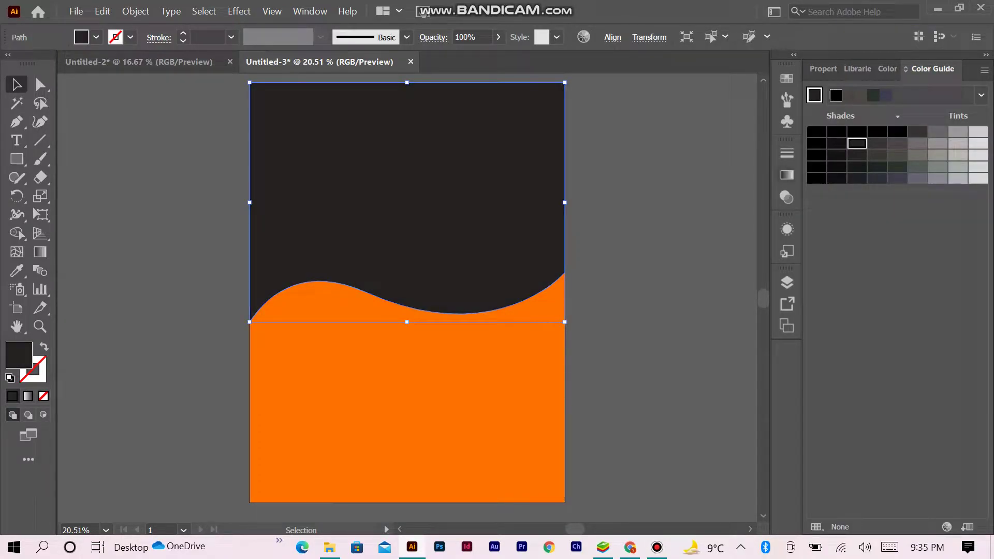
click(857, 132)
click(918, 131)
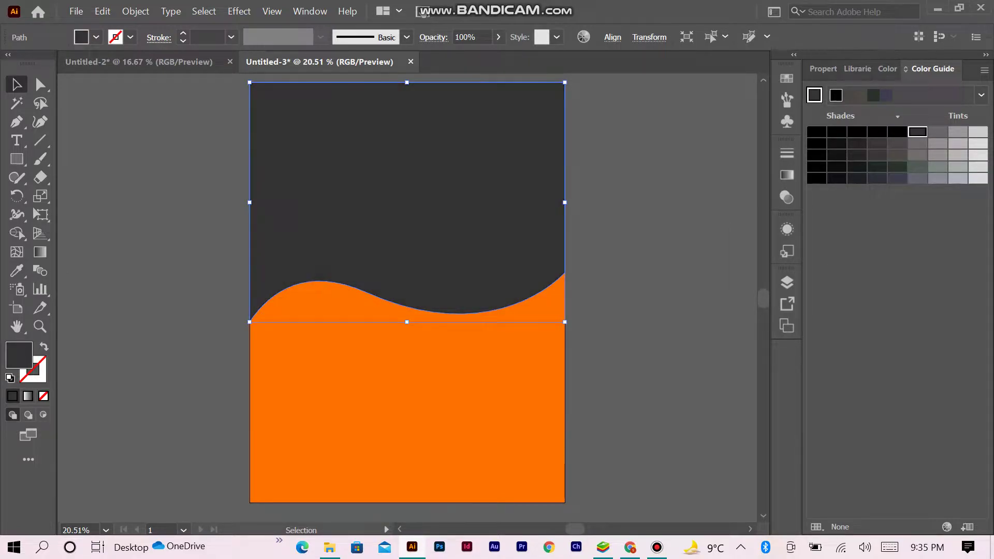
click(837, 144)
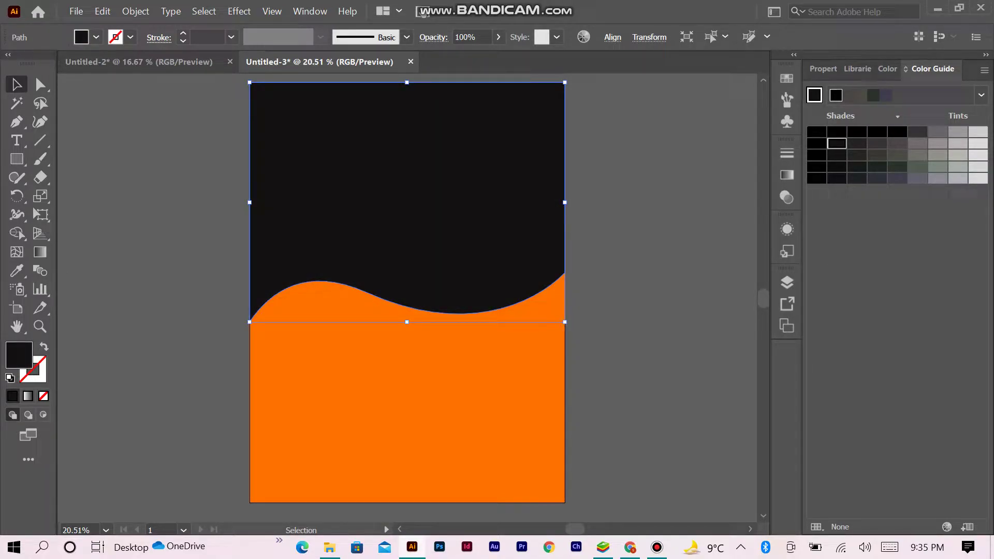
click(857, 143)
Place the burger PNG image onto the poster
key(ctrl+shift+a)
key(ctrl+shift+p)
click(286, 158)
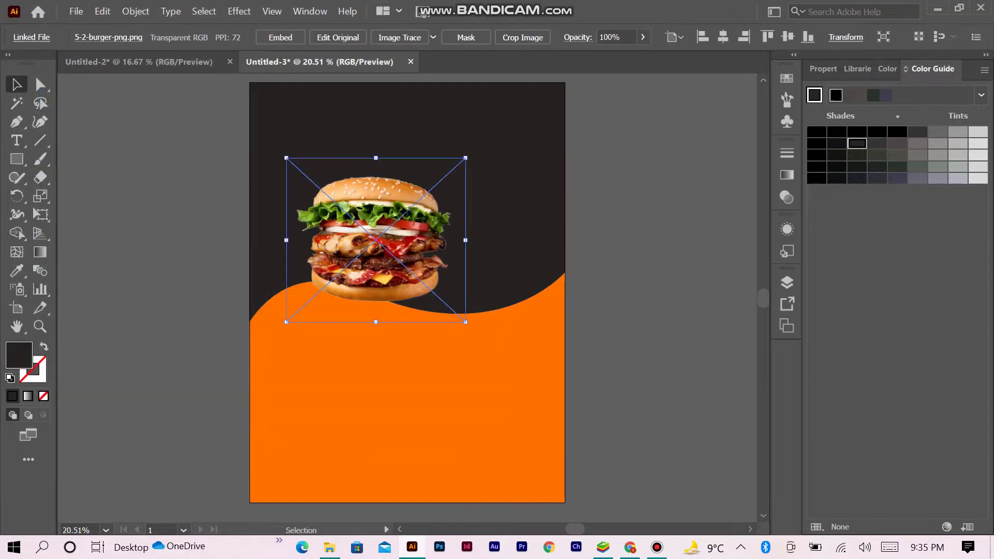
Enlarge the burger photo proportionally and move it down over the dark–orange boundary
key(ctrl+minus)
drag(480, 364, 576, 450)
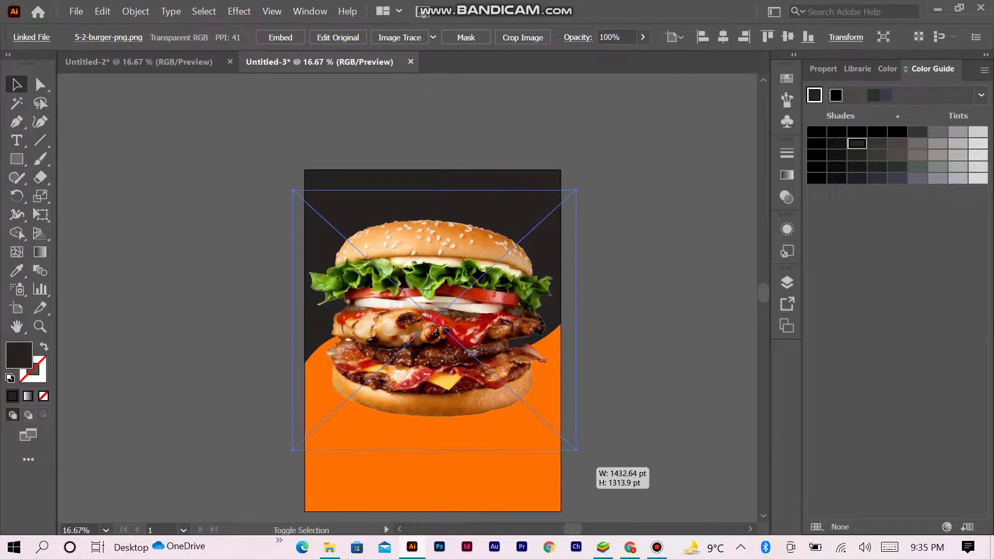
mouse_move(445, 238)
mouse_down()
mouse_move(453, 290)
mouse_move(466, 290)
mouse_move(461, 332)
mouse_up()
key(ctrl+shift+a)
Set up the Ellipse tool with a white fill, zoomed in on the poster
scroll(432, 311, down, 2)
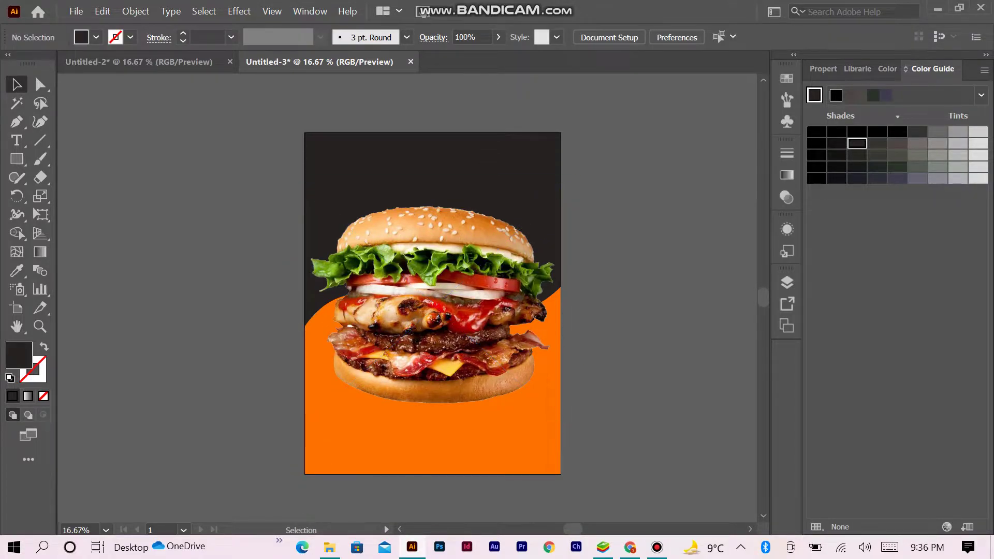
drag(16, 159, 98, 194)
click(888, 69)
click(832, 175)
key(ctrl+plus)
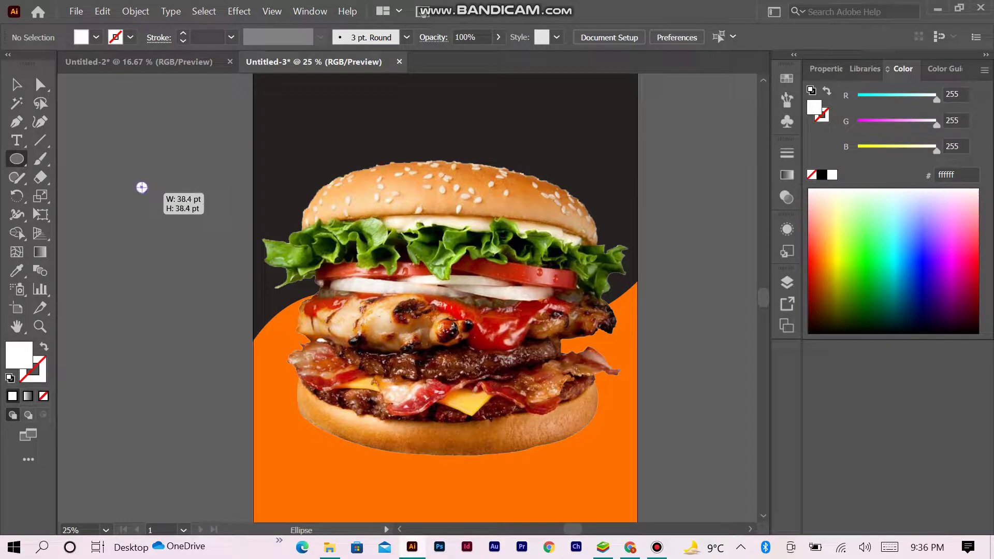
Draw a small white circle and repeat copies into a vertical column of seven
drag(142, 187, 142, 206)
key(v)
key(ctrl+shift+a)
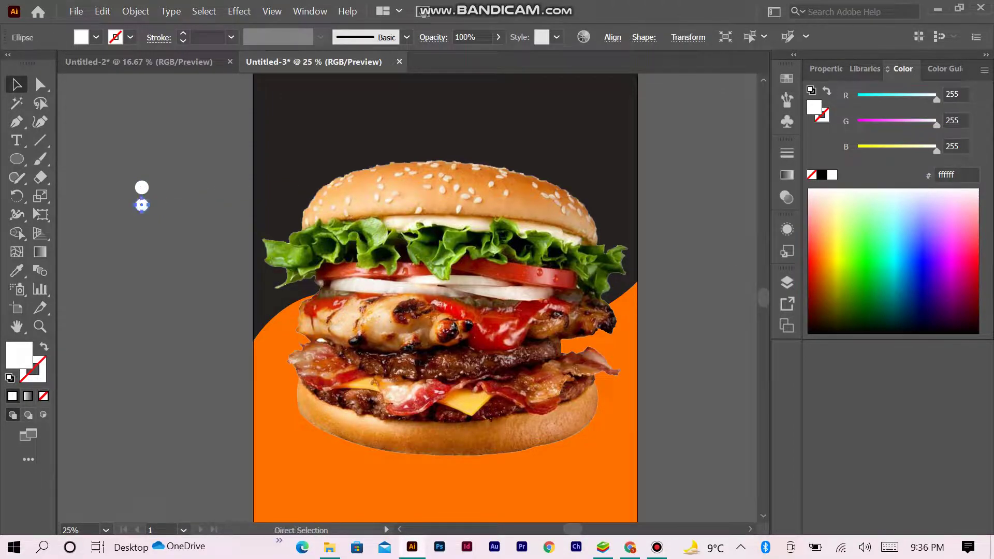
key(ctrl+d)
key(ctrl+d)
key(ctrl+d)
key(ctrl+minus)
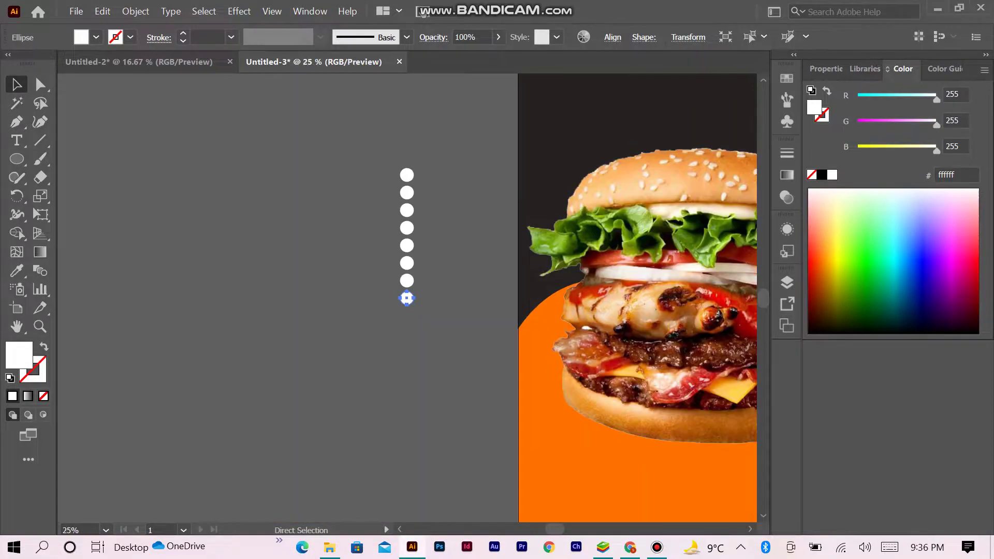
key(ctrl+minus)
key(ctrl+plus)
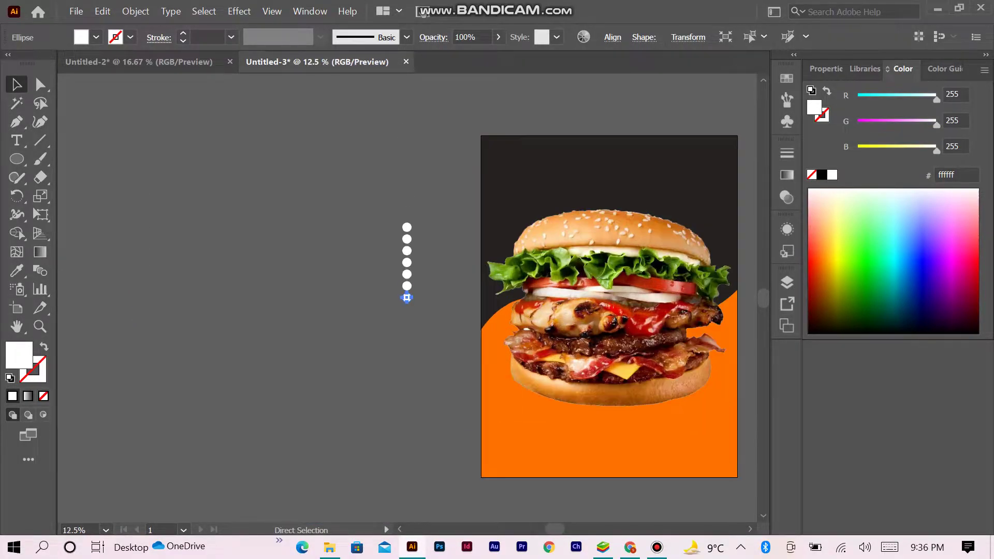
Duplicate the dot column to the right, stagger it, and select both columns
drag(407, 245, 423, 270)
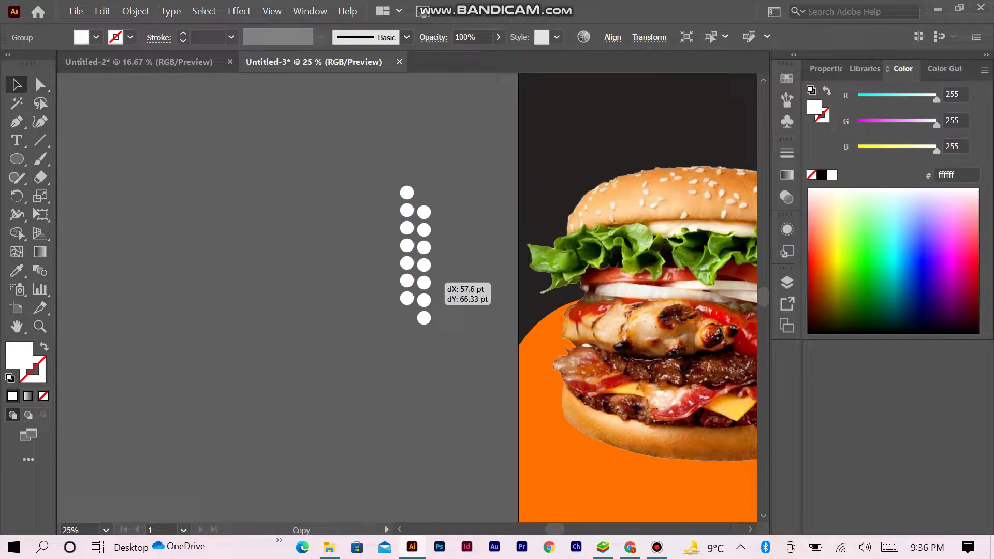
drag(423, 270, 425, 265)
key(ctrl+shift+a)
click(424, 264)
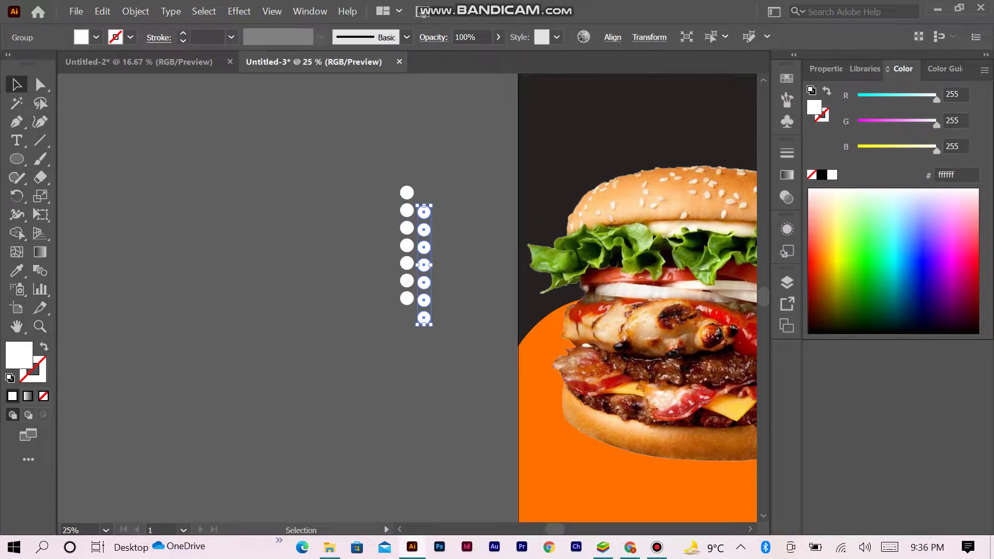
key(ctrl+shift+a)
drag(424, 211, 424, 202)
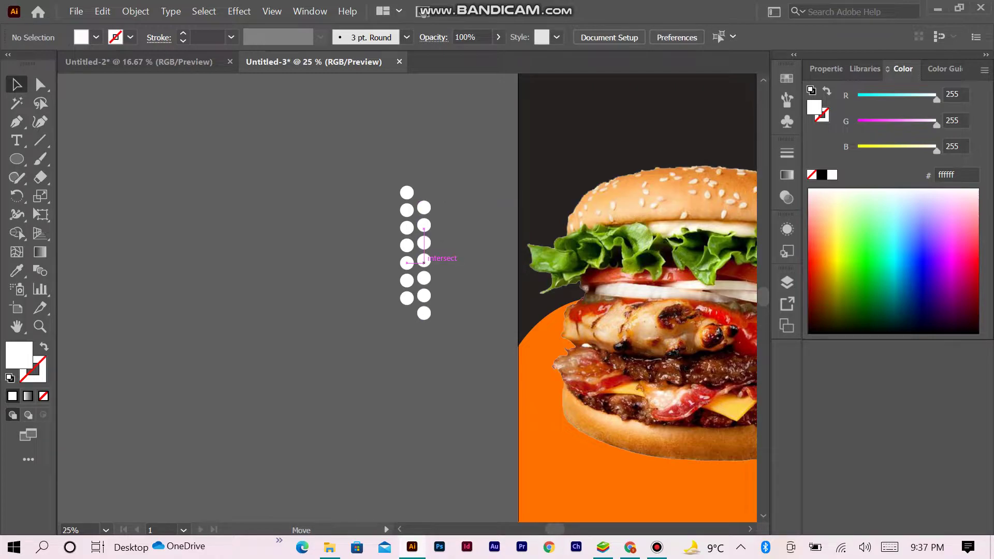
drag(424, 263, 424, 267)
shift+click(407, 192)
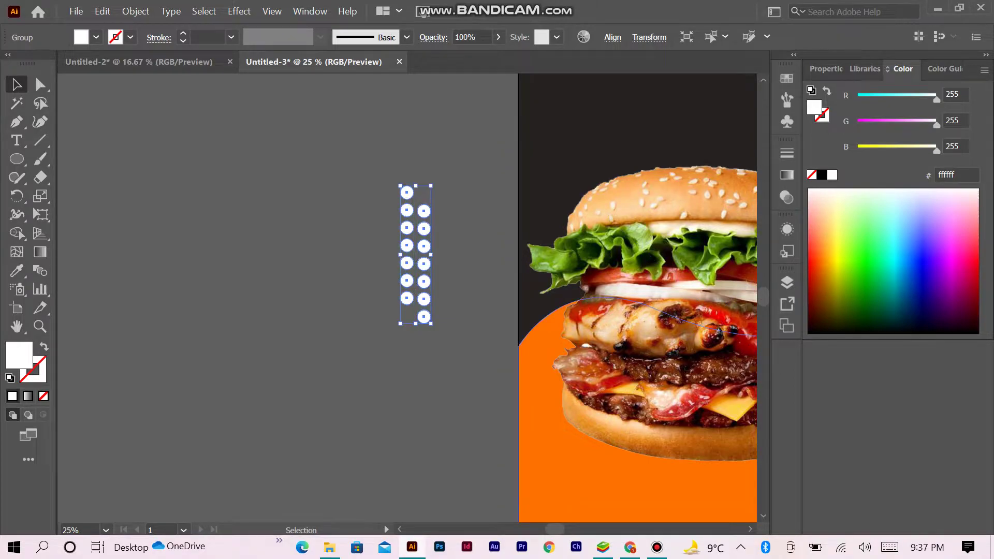
scroll(409, 299, right, 1)
scroll(409, 298, right, 5)
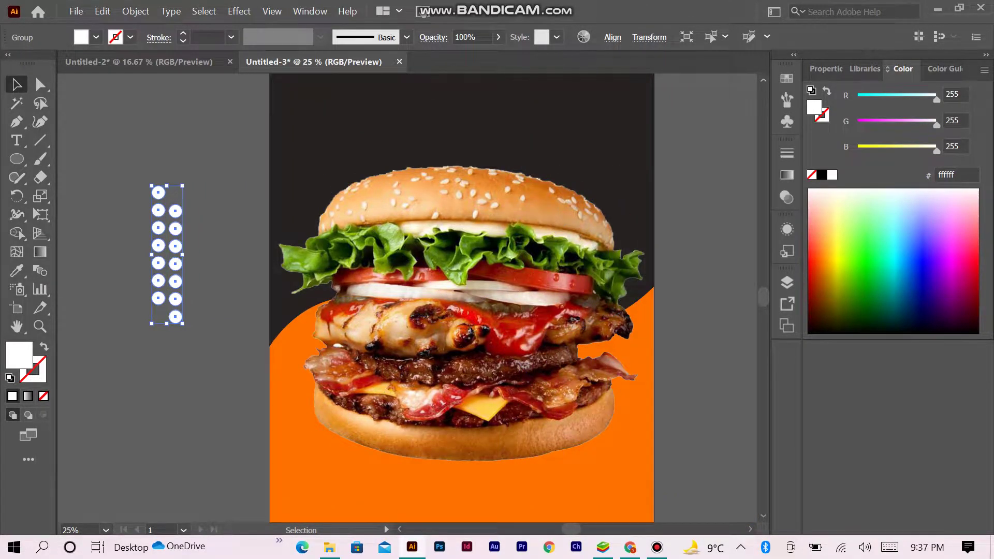
scroll(461, 298, up, 2)
Move the dot group into the poster's top-right dark corner
drag(175, 333, 637, 218)
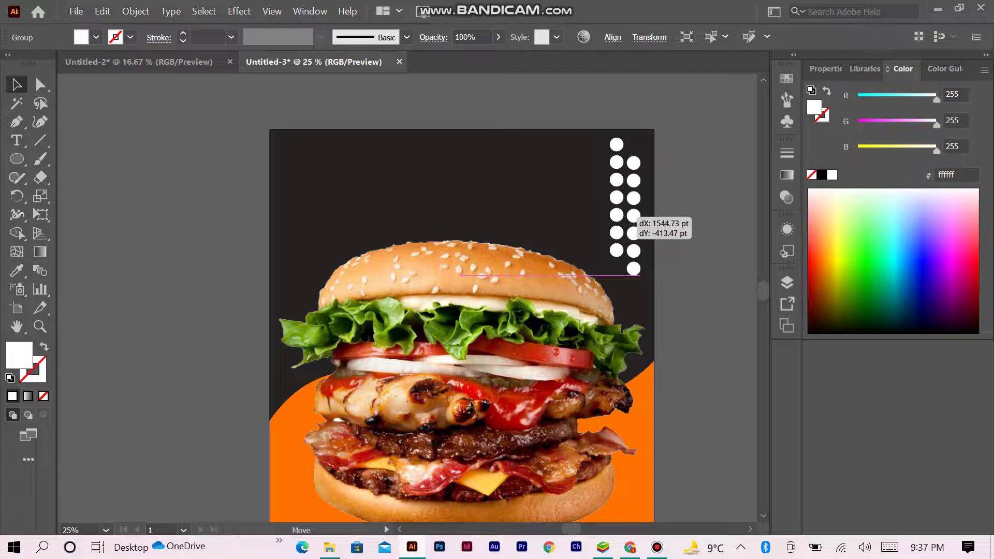
key(ctrl+shift+a)
key(ctrl+minus)
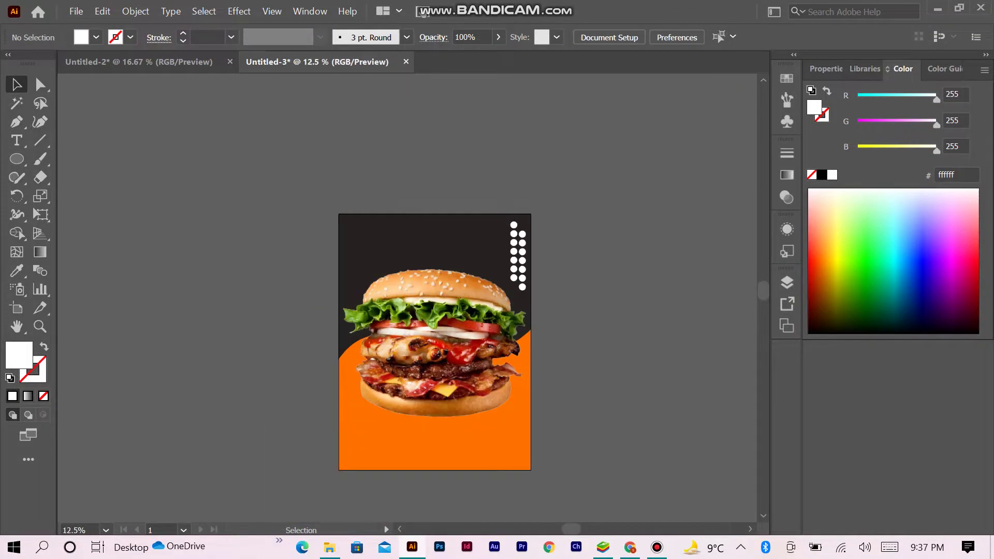
key(ctrl+plus)
Alt-drag a copy of the dot group to the bottom-left corner over the orange
click(560, 124)
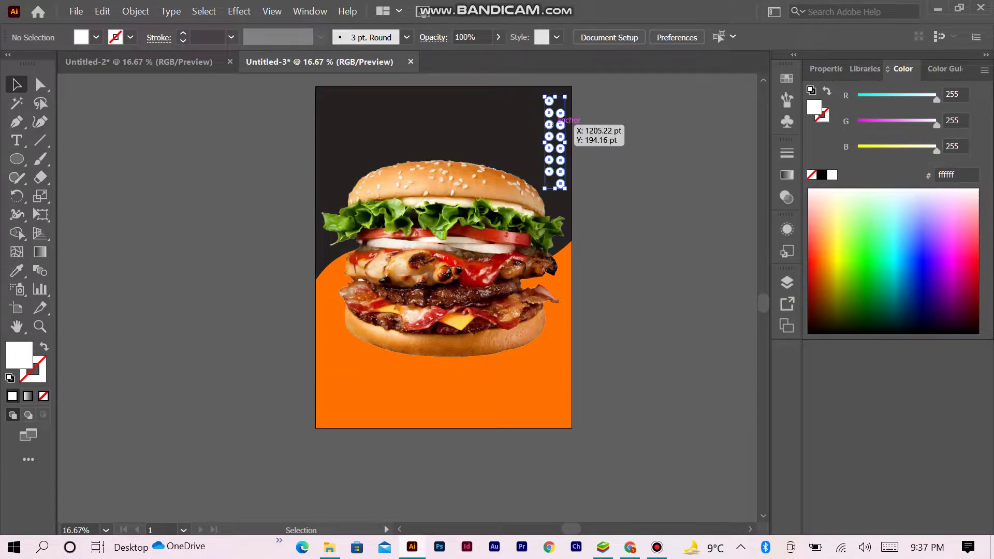
drag(560, 125, 340, 359)
key(ctrl+shift+a)
click(561, 118)
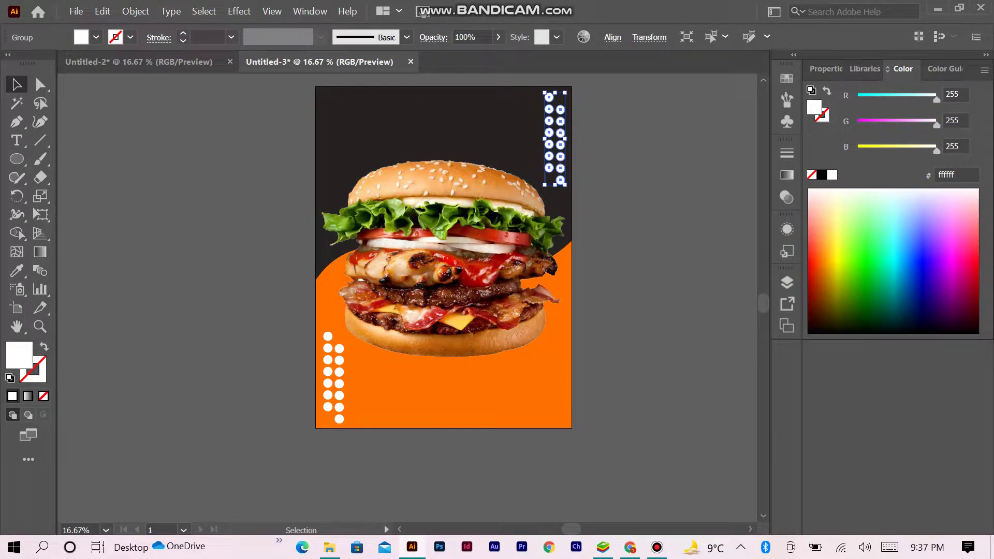
key(ctrl+shift+a)
Type SPECIAL near the poster top and scale it up to headline size
click(16, 141)
click(412, 106)
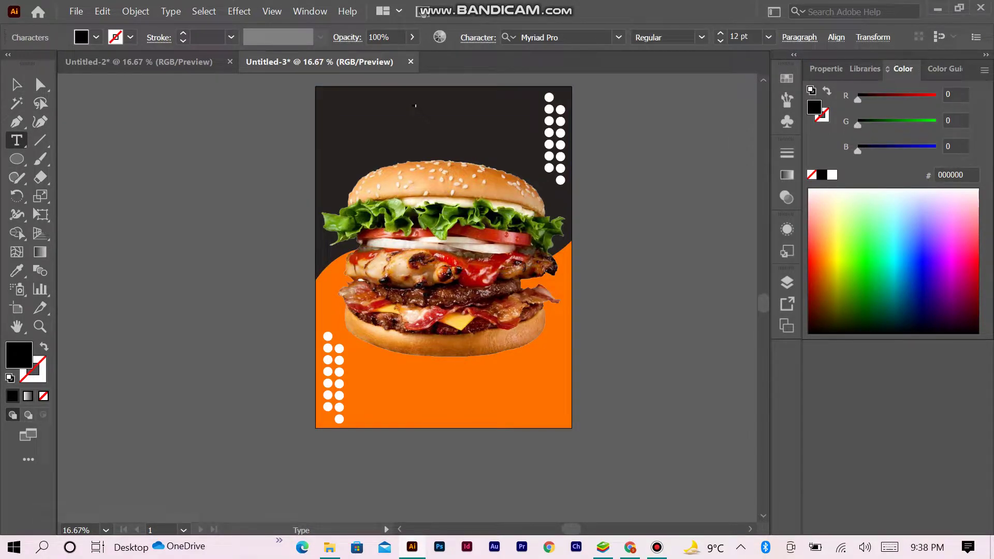
key(Escape)
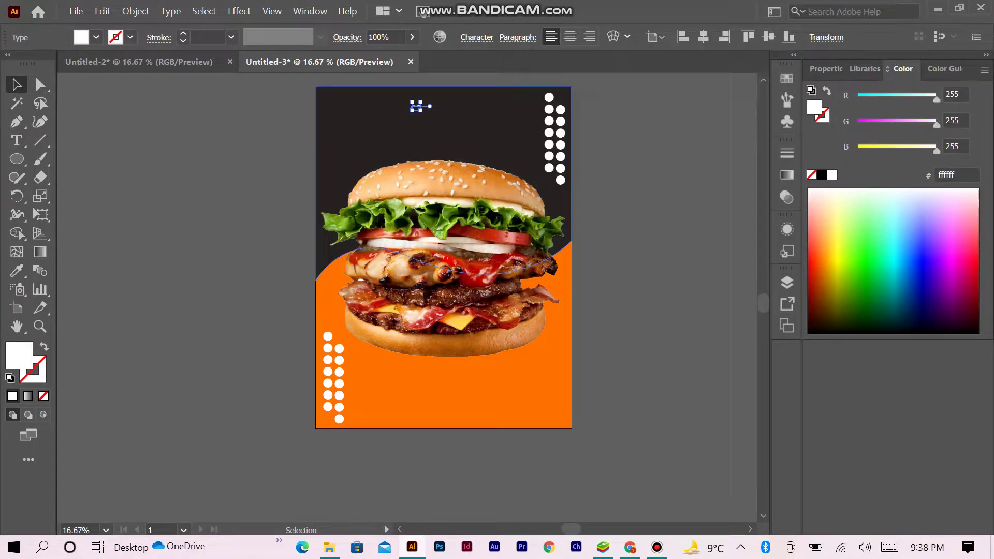
mouse_move(422, 111)
mouse_down()
mouse_move(445, 120)
mouse_move(480, 113)
mouse_move(471, 112)
mouse_up()
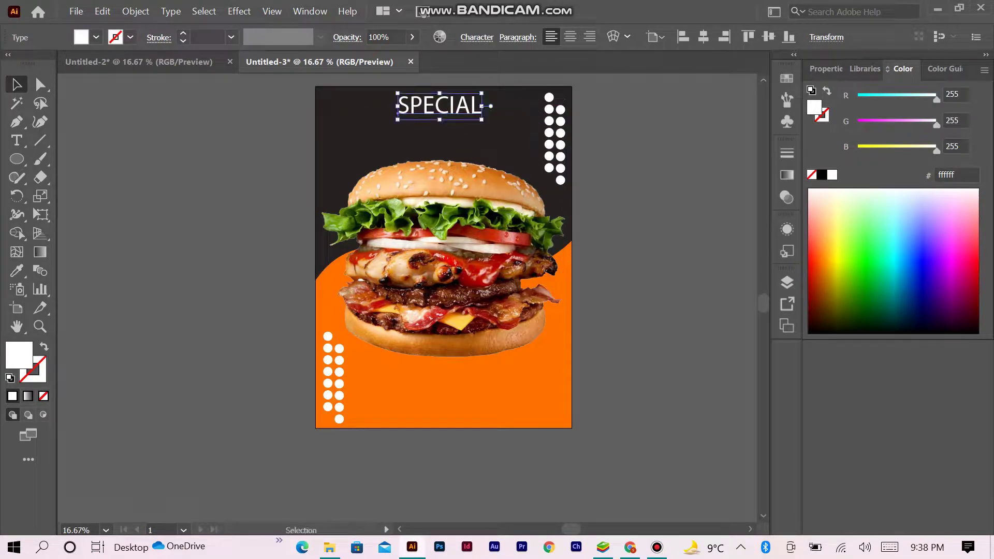
Set SPECIAL in the bold distressed Wrong Delivery font
click(476, 37)
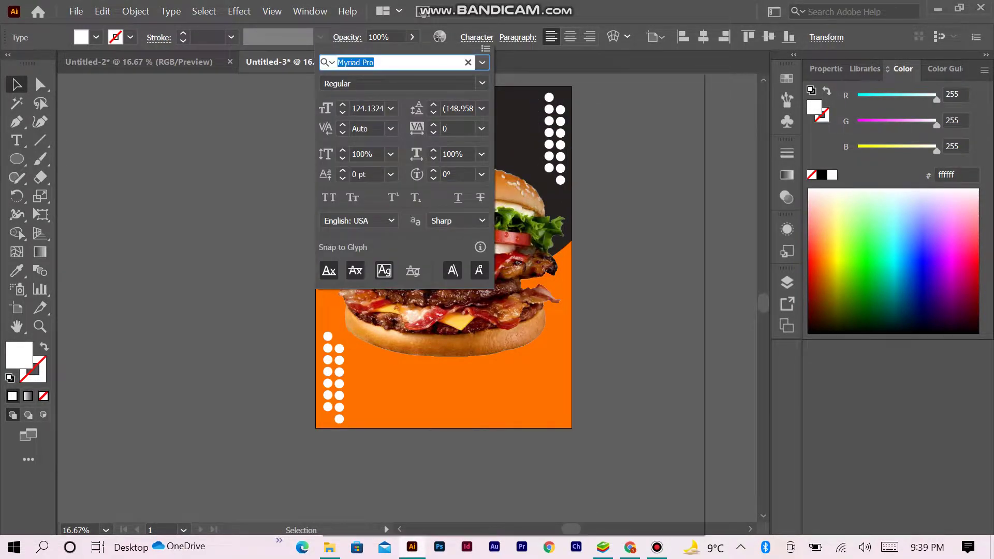
click(482, 62)
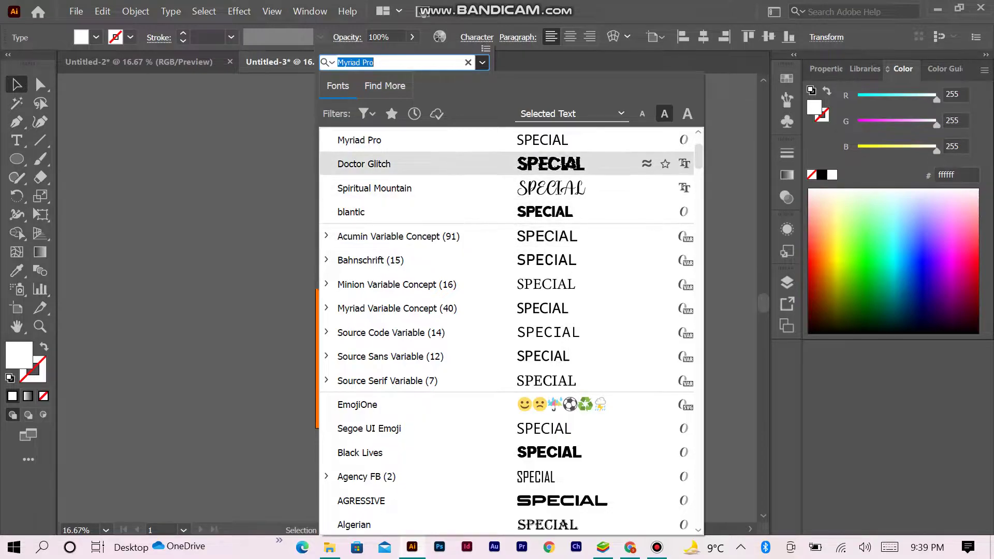
scroll(362, 187, up, 2)
click(363, 211)
click(478, 106)
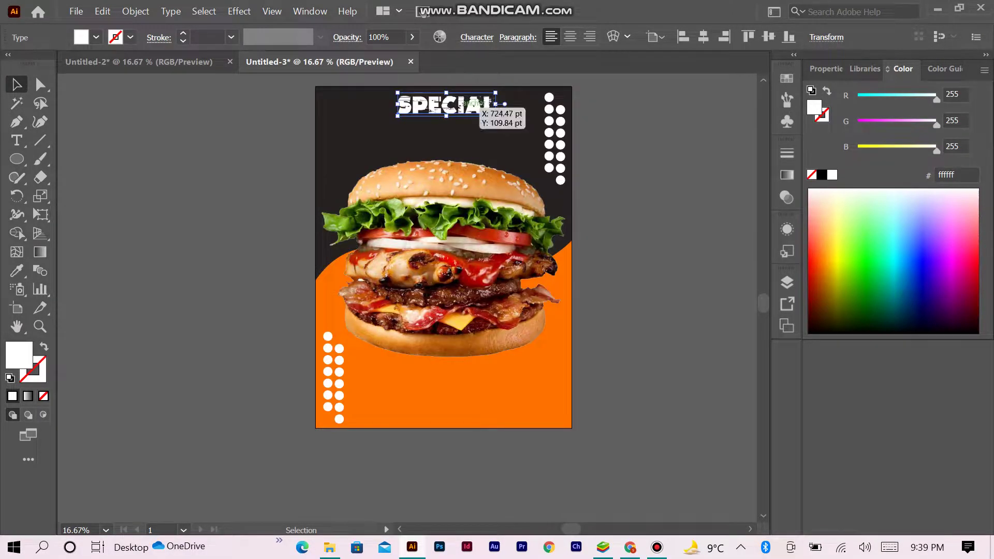
double_click(466, 105)
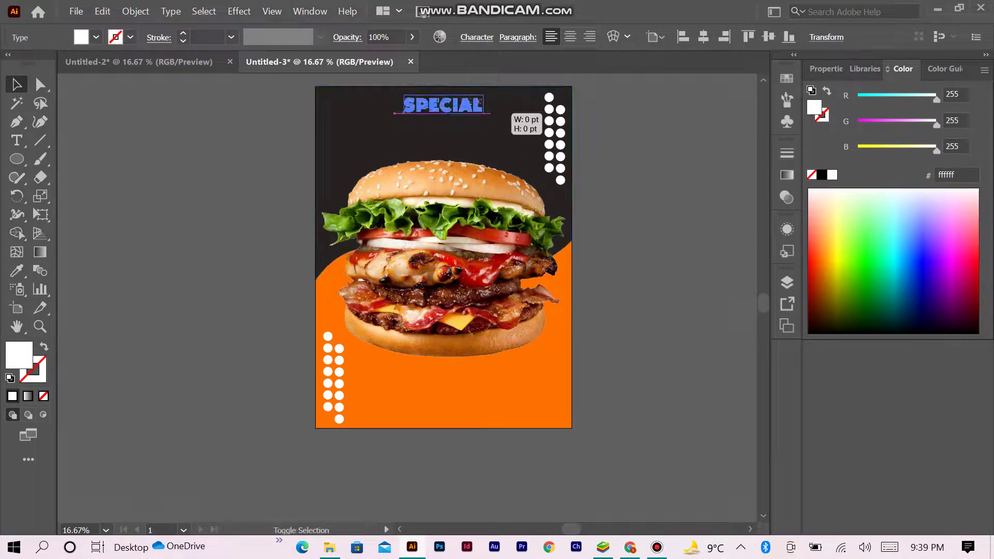
click(510, 114)
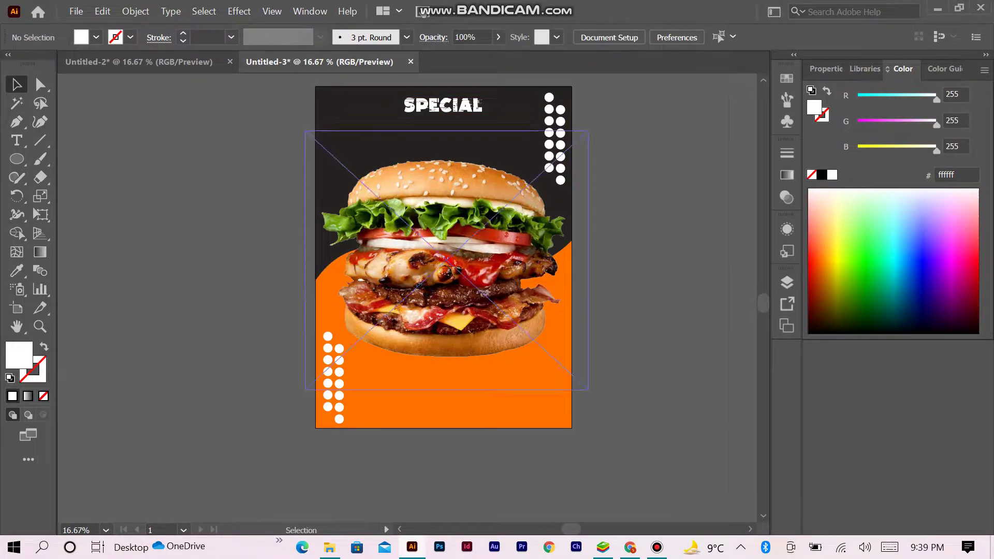
Nudge the burger photo and centre SPECIAL at the top of the poster
drag(445, 259, 442, 264)
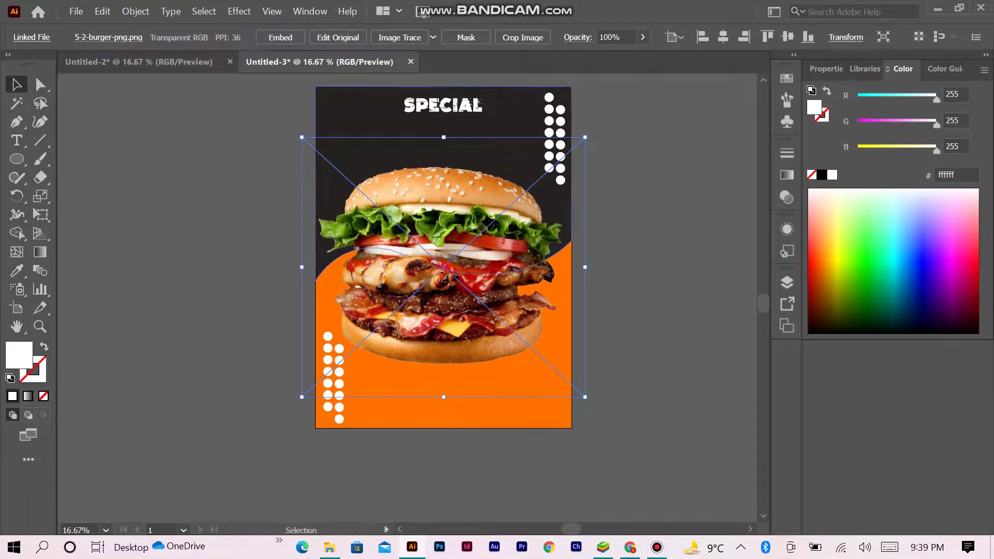
click(455, 105)
drag(456, 106, 457, 103)
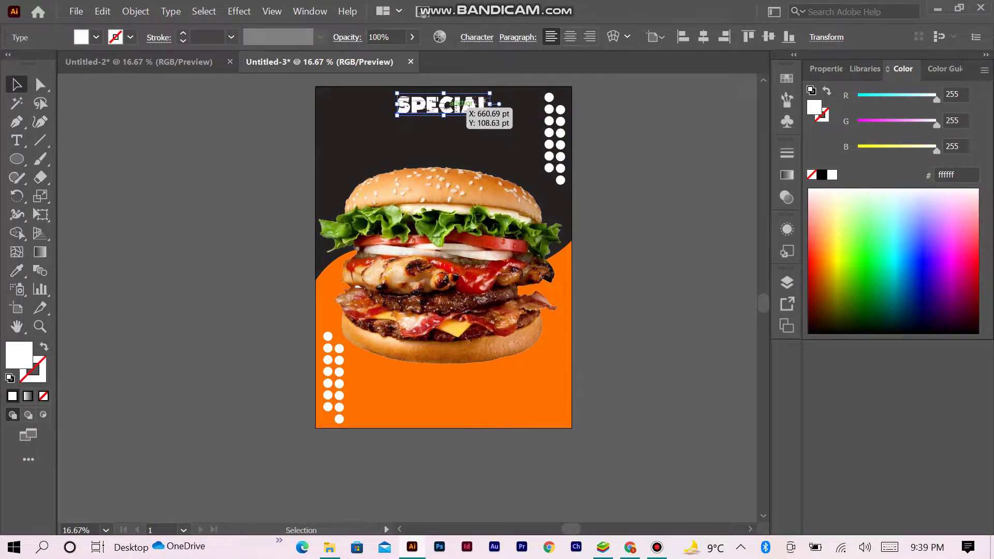
drag(457, 103, 458, 106)
key(ctrl+shift+a)
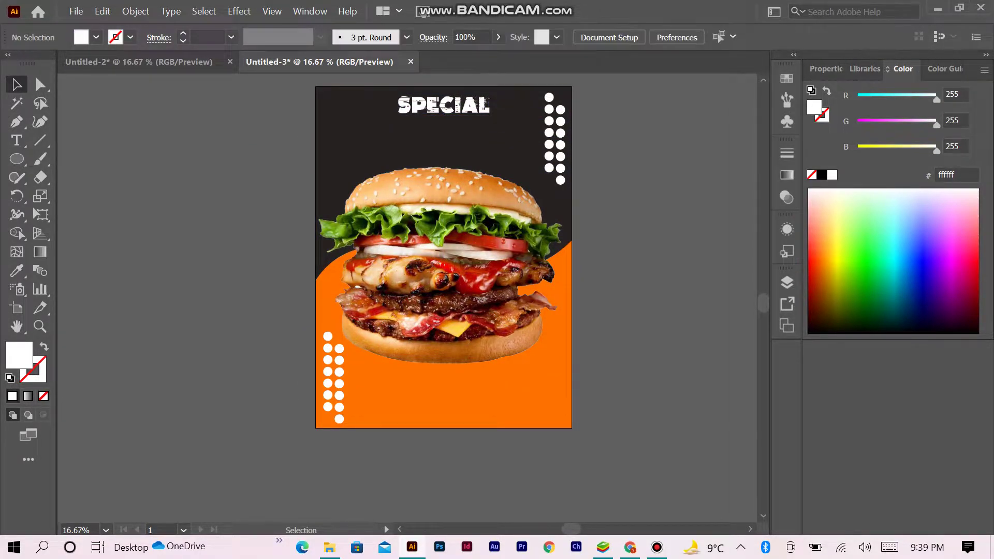
Type CHICKEN under SPECIAL, enlarge it, and centre it horizontally
key(t)
click(392, 126)
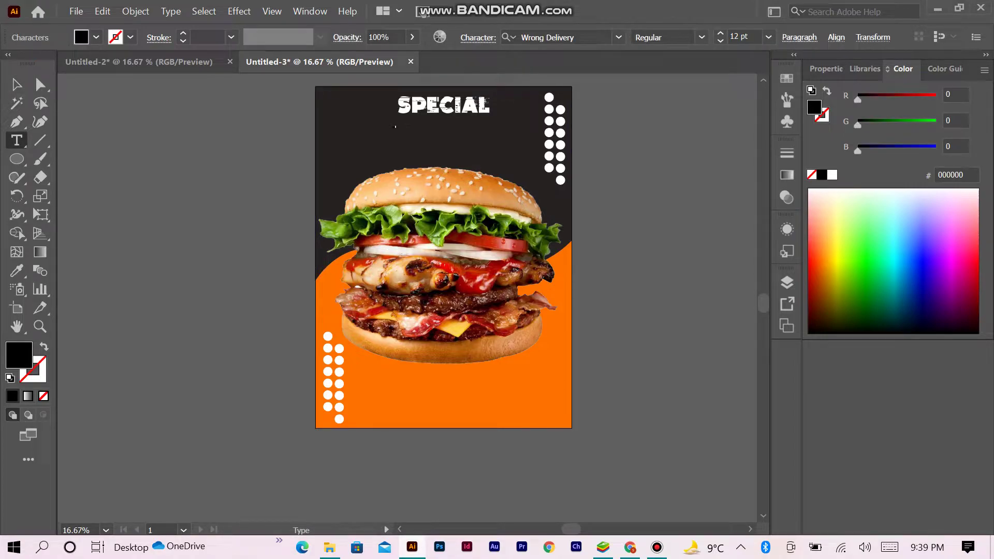
key(Escape)
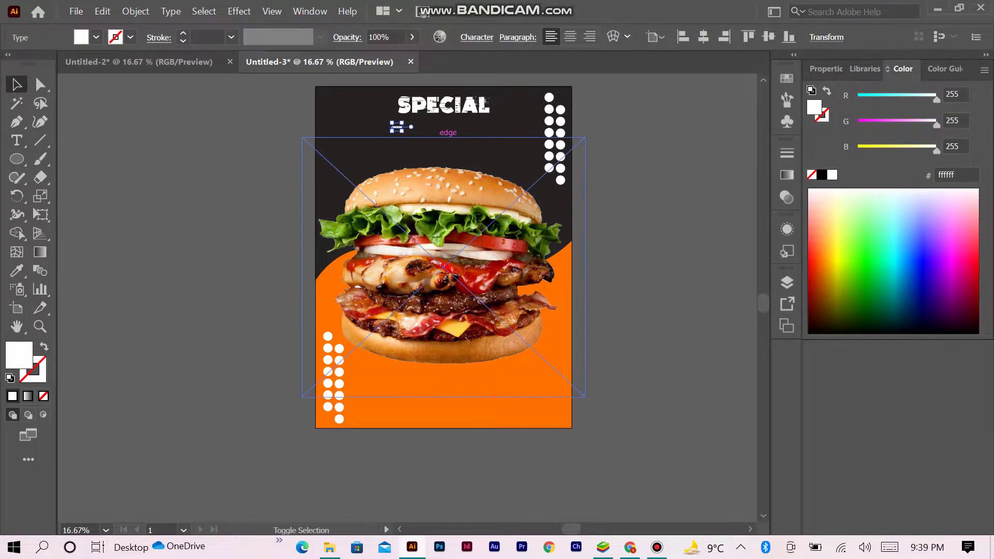
drag(403, 132, 526, 204)
drag(457, 137, 476, 137)
click(704, 36)
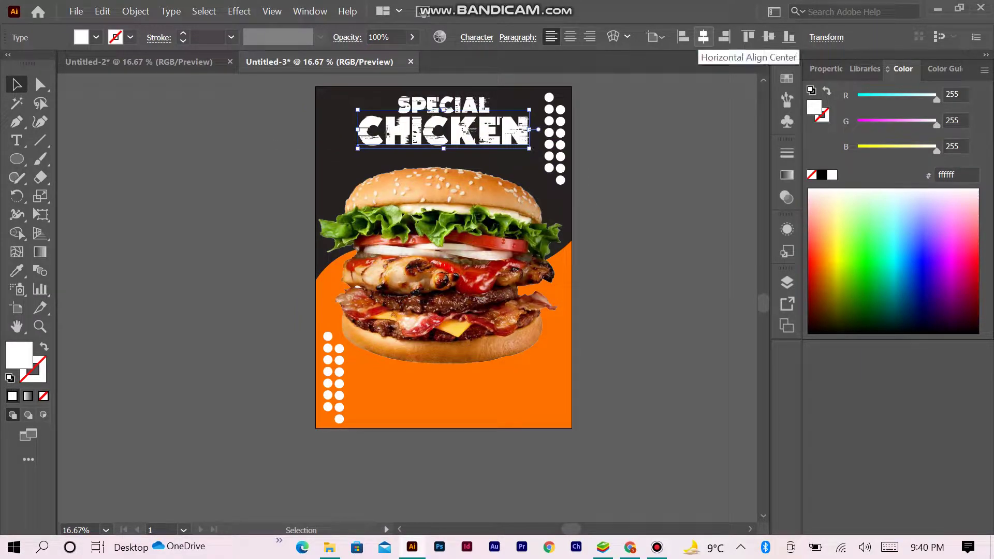
click(477, 38)
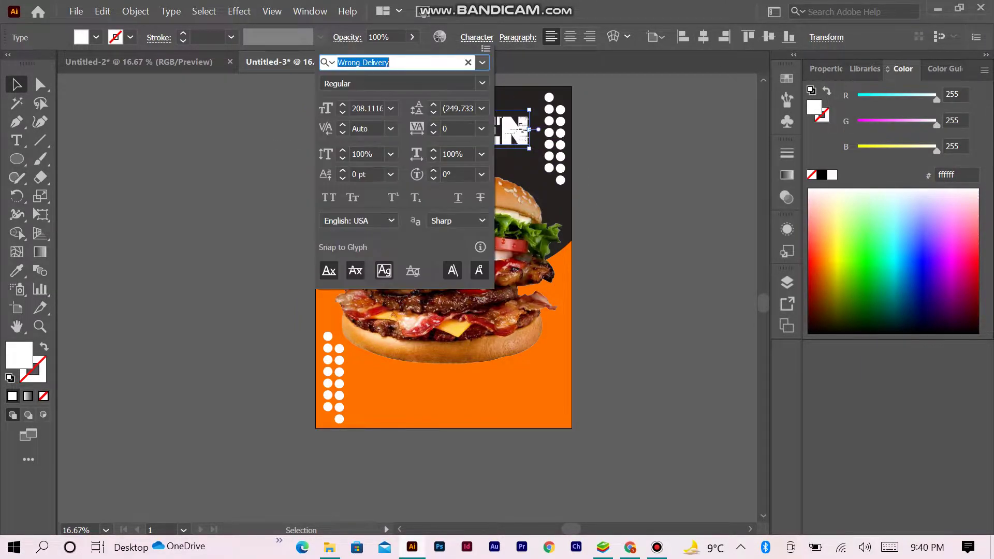
Colour CHICKEN with the sampled background orange and copy SPECIAL below it
click(16, 270)
click(362, 394)
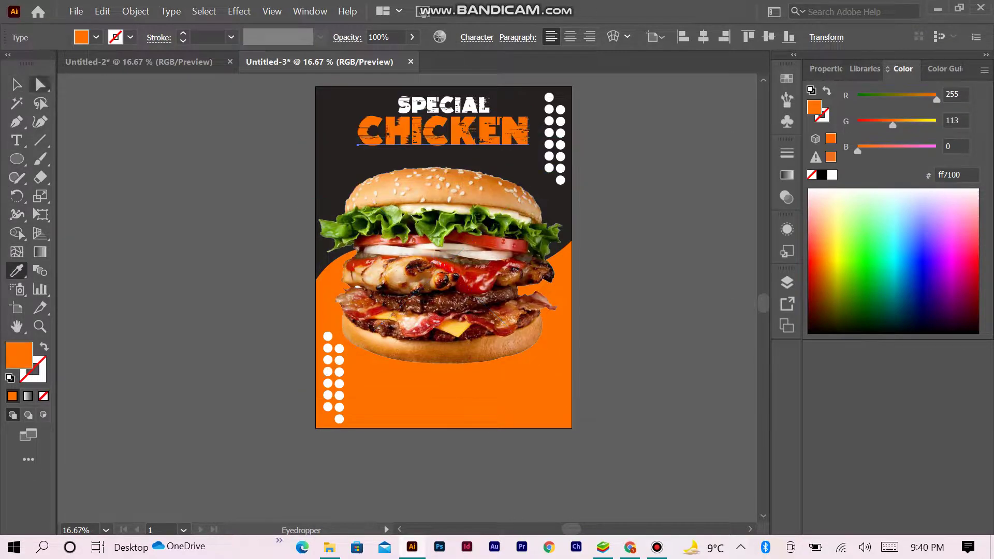
click(15, 84)
key(ctrl+shift+a)
drag(440, 106, 441, 158)
Retype the lower SPECIAL copy as BURGER
key(t)
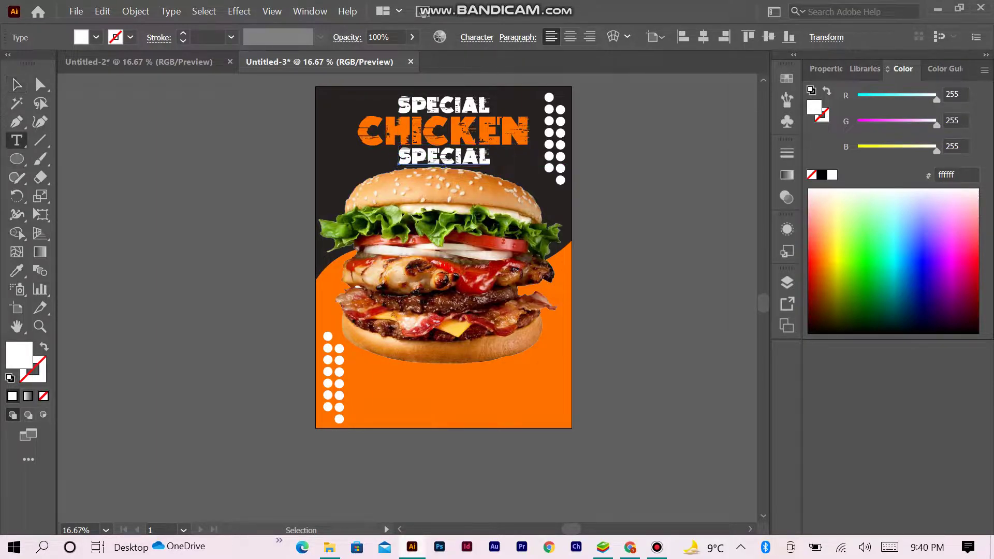
click(492, 155)
key(BackSpace)
key(BackSpace)
key(BackSpace)
key(BackSpace)
key(BackSpace)
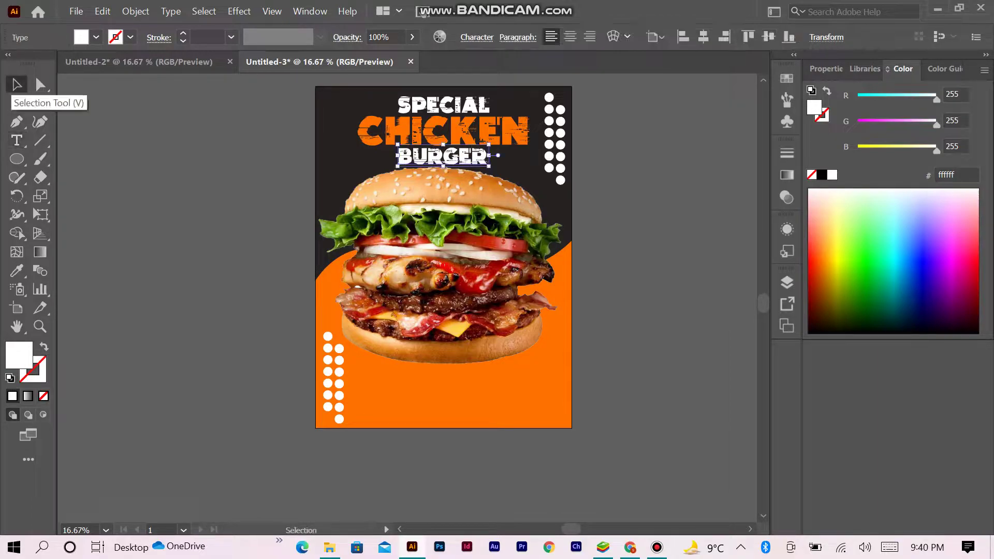
click(17, 83)
Select SPECIAL, CHICKEN and BURGER together and align them as one title block
click(469, 157)
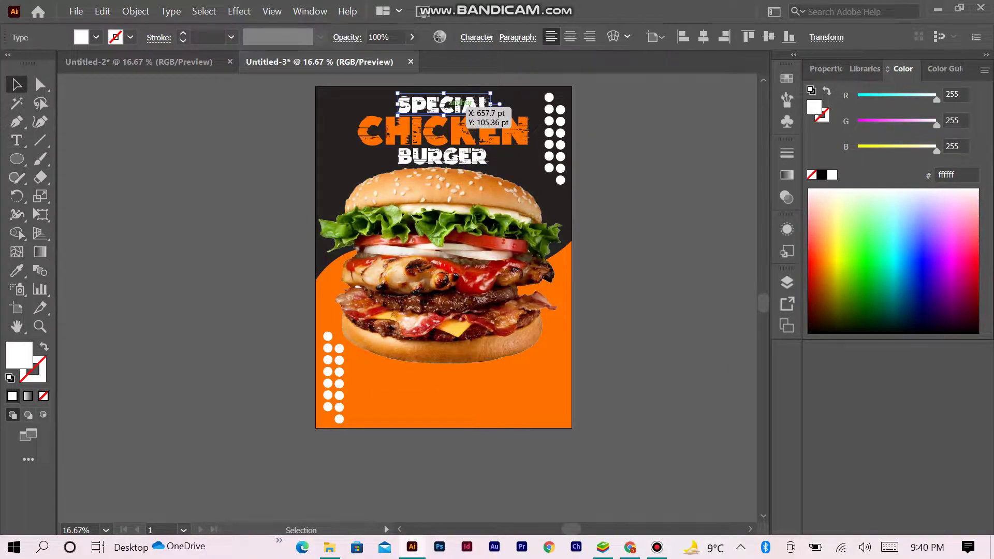
shift+click(466, 132)
shift+click(448, 110)
drag(447, 108, 451, 129)
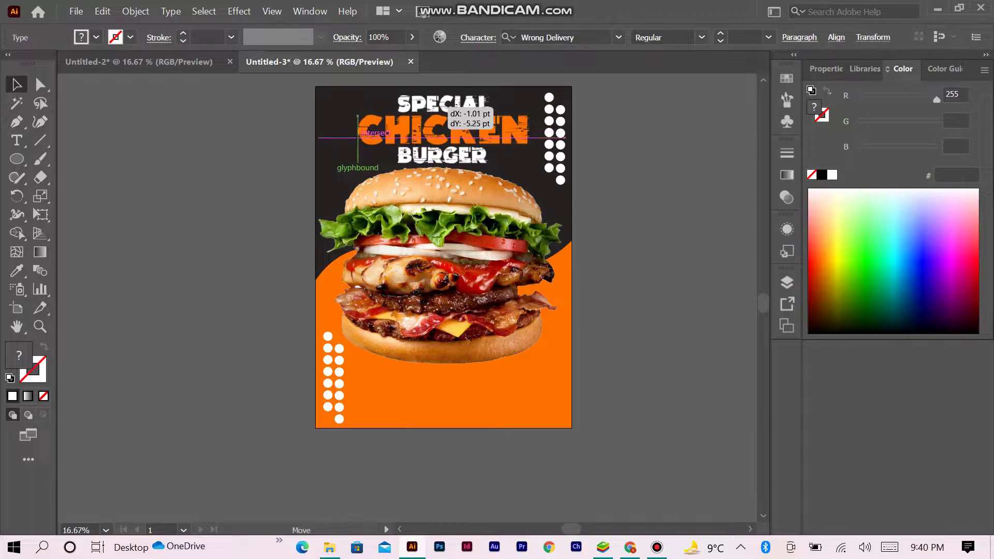
key(ctrl+shift+a)
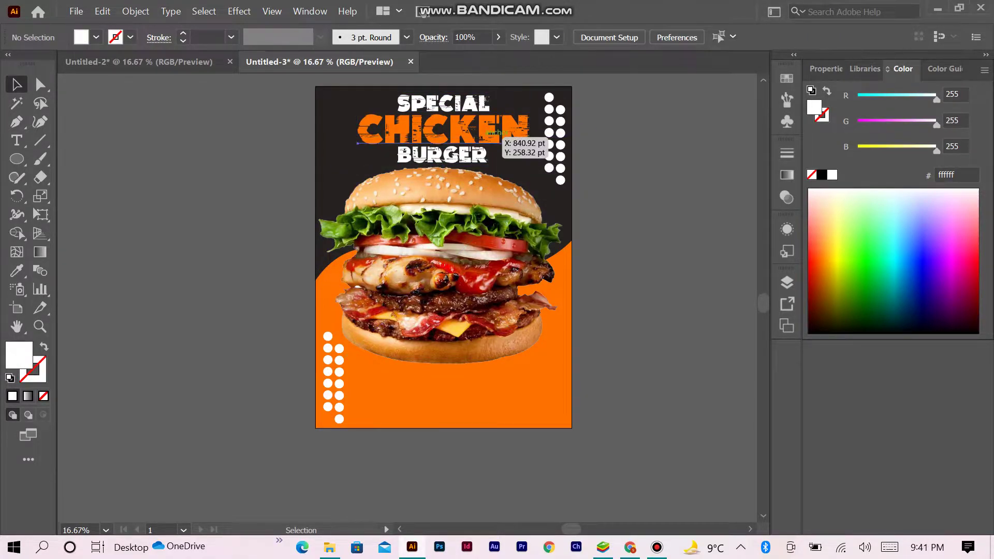
click(497, 136)
shift+click(466, 155)
shift+click(479, 102)
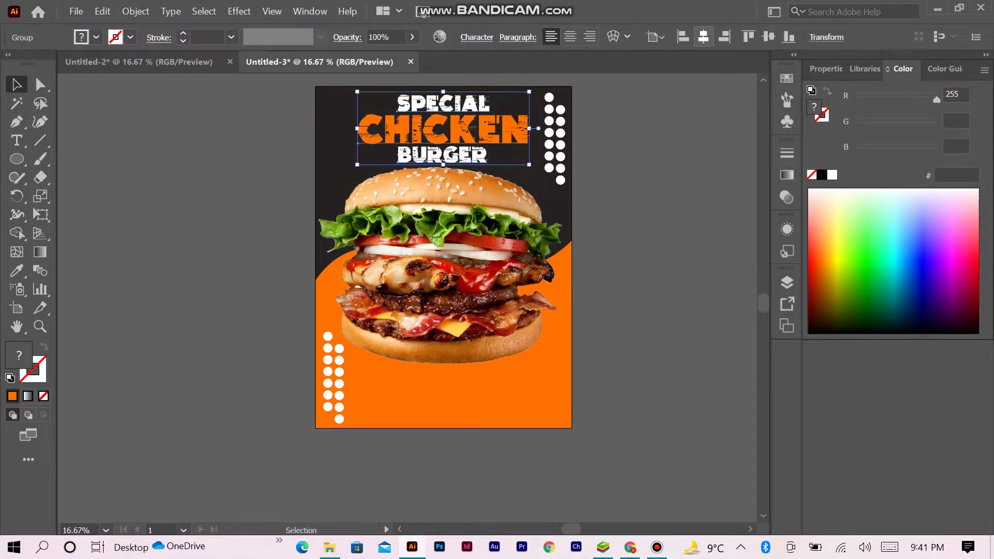
key(ctrl+shift+a)
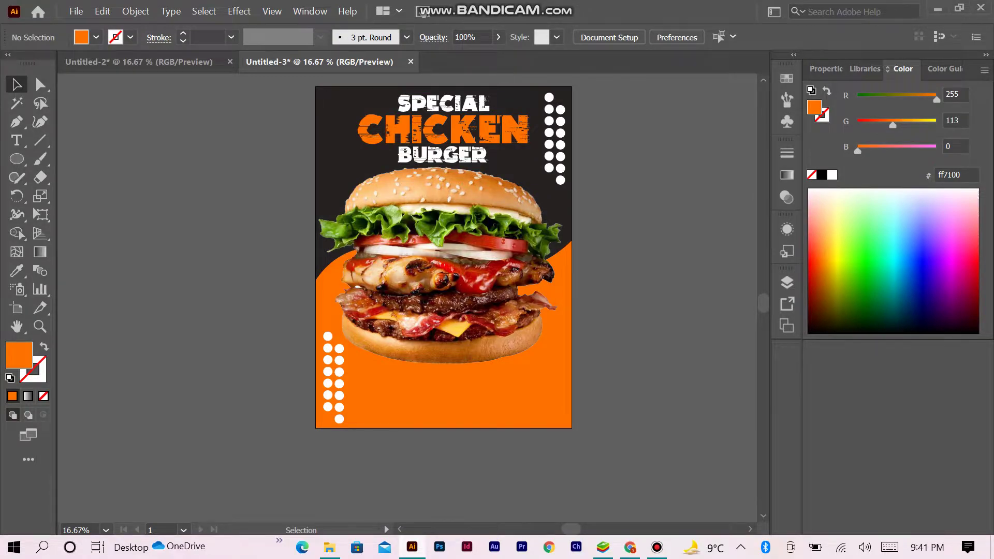
Draw a small circle over the burger's lower right and fill it with the dark background colour
key(l)
mouse_move(539, 336)
mouse_down()
mouse_move(545, 372)
mouse_move(556, 360)
mouse_up()
key(v)
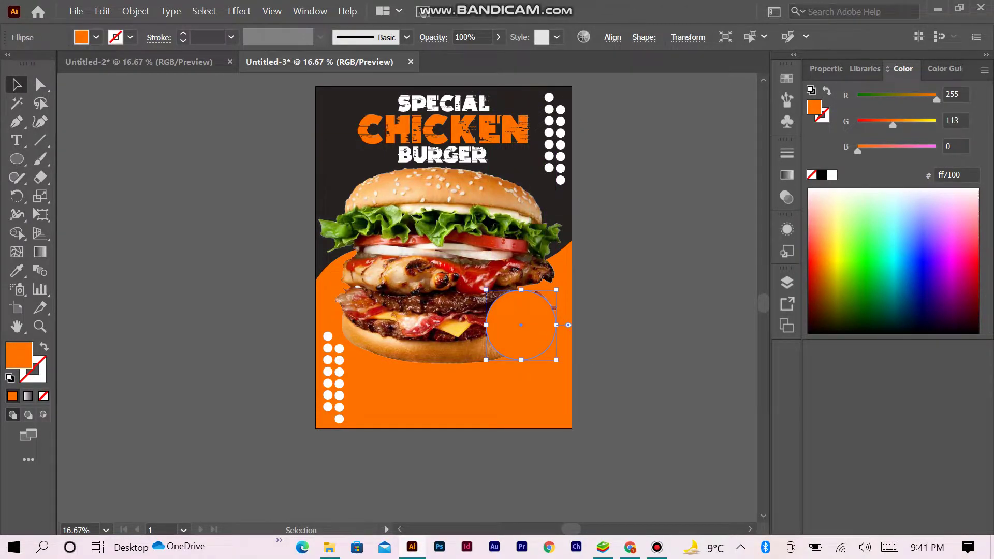
key(i)
click(529, 188)
Nudge the dark circle so it sits on the burger's lower right edge
key(v)
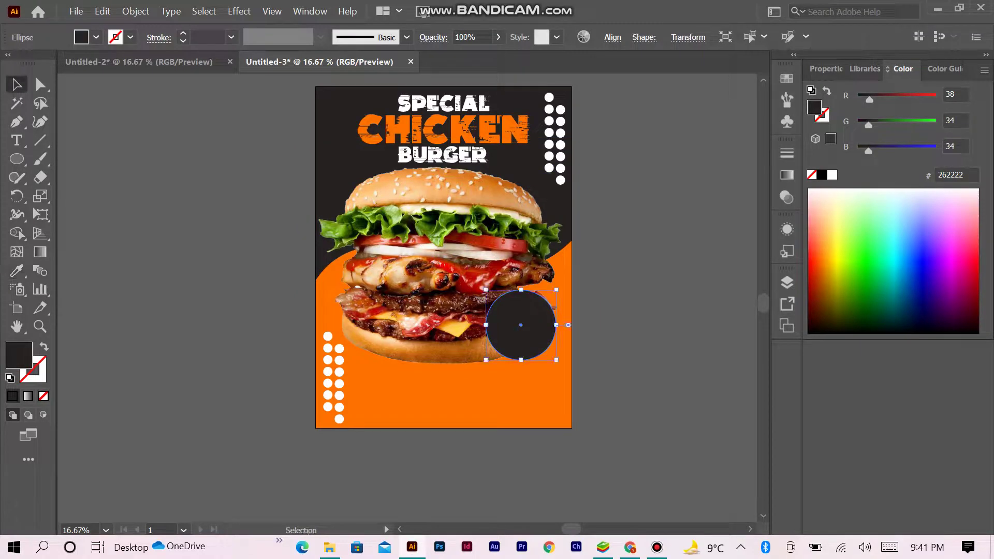
drag(517, 325, 520, 325)
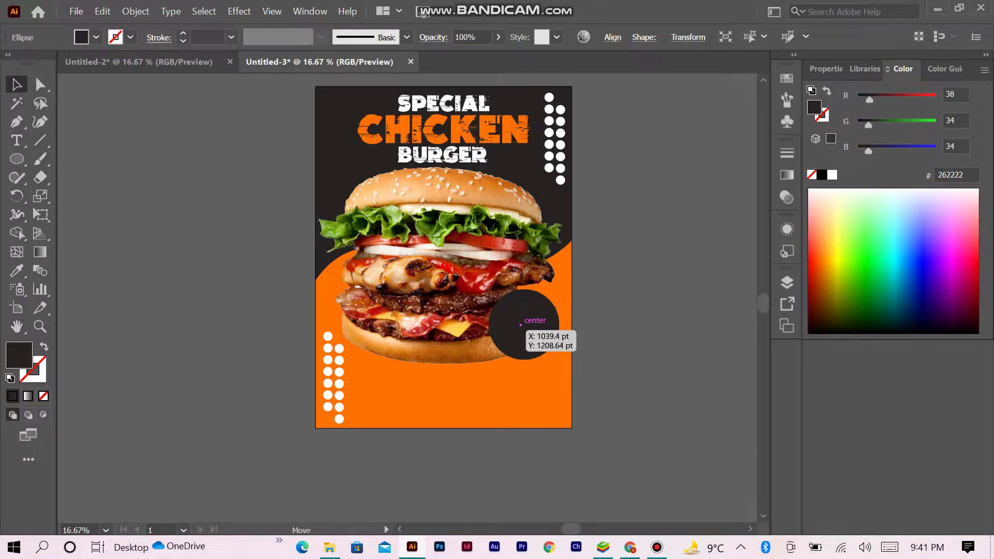
drag(521, 324, 516, 329)
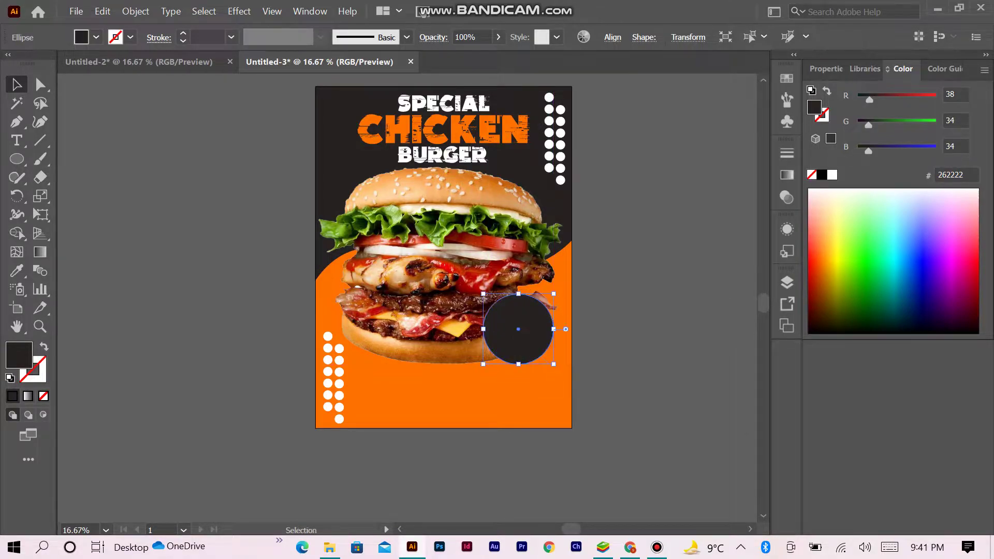
key(ctrl+shift+a)
Place a white UP TO label on the dark circle, enlarged and in a heavier font
key(t)
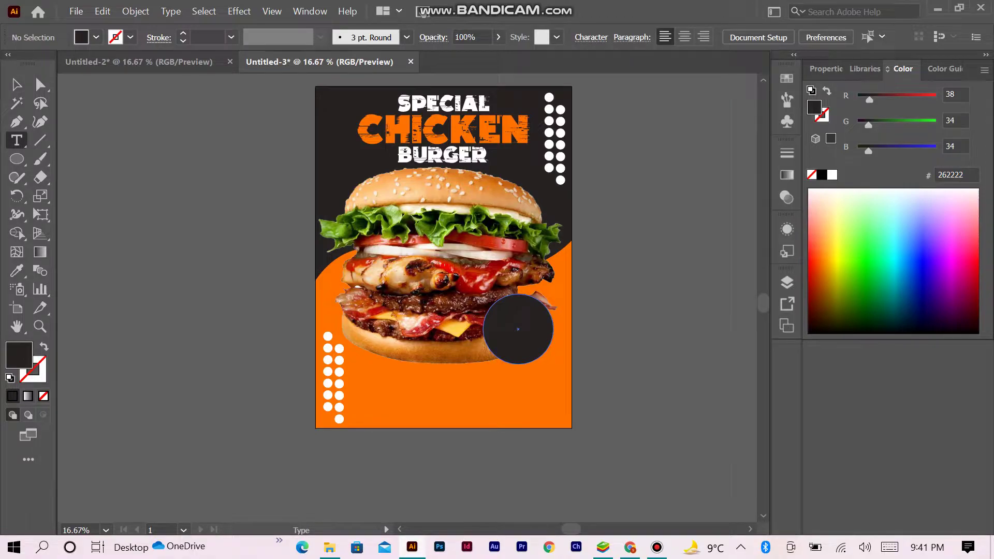
click(518, 329)
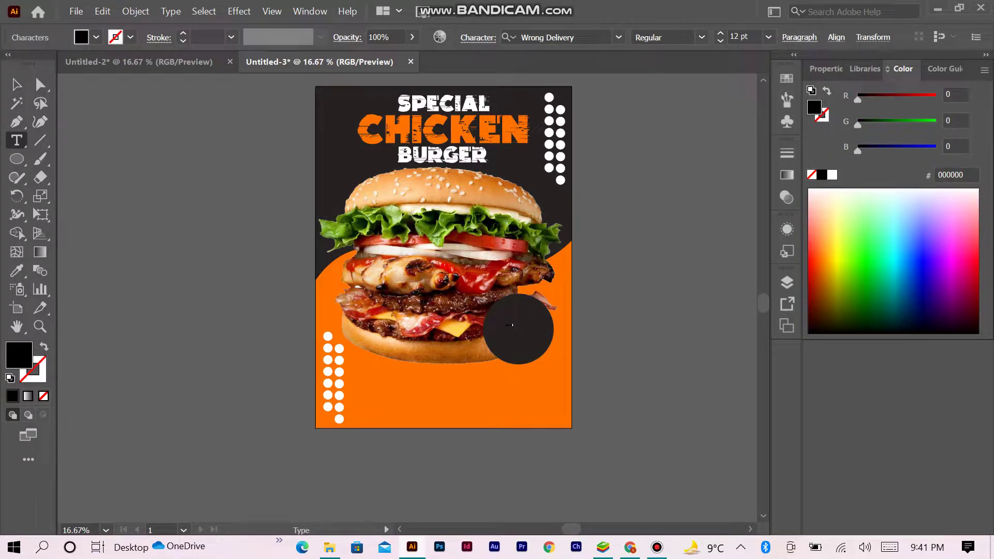
key(Escape)
click(833, 175)
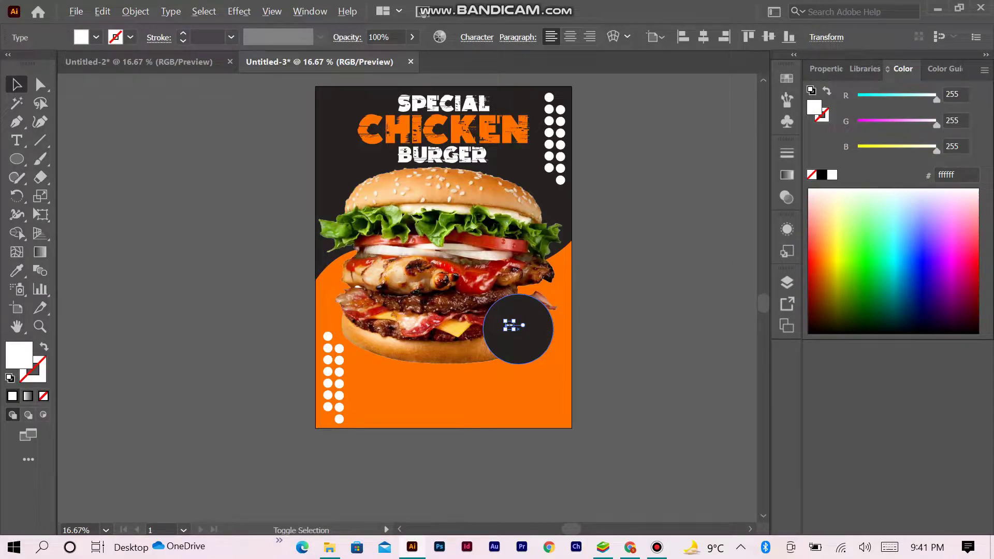
mouse_move(515, 329)
mouse_down()
mouse_move(536, 331)
mouse_move(516, 327)
mouse_move(525, 320)
mouse_up()
click(477, 38)
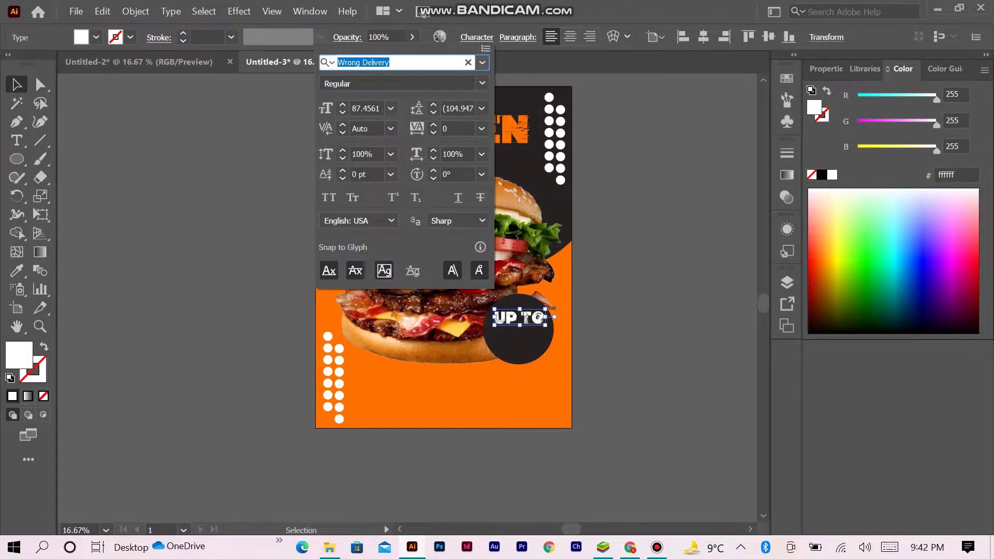
click(482, 62)
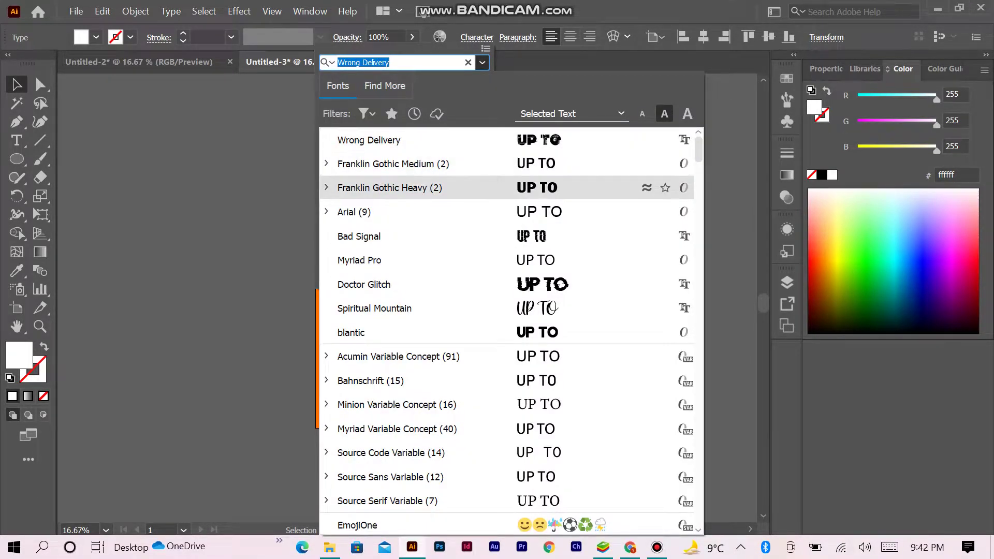
click(390, 188)
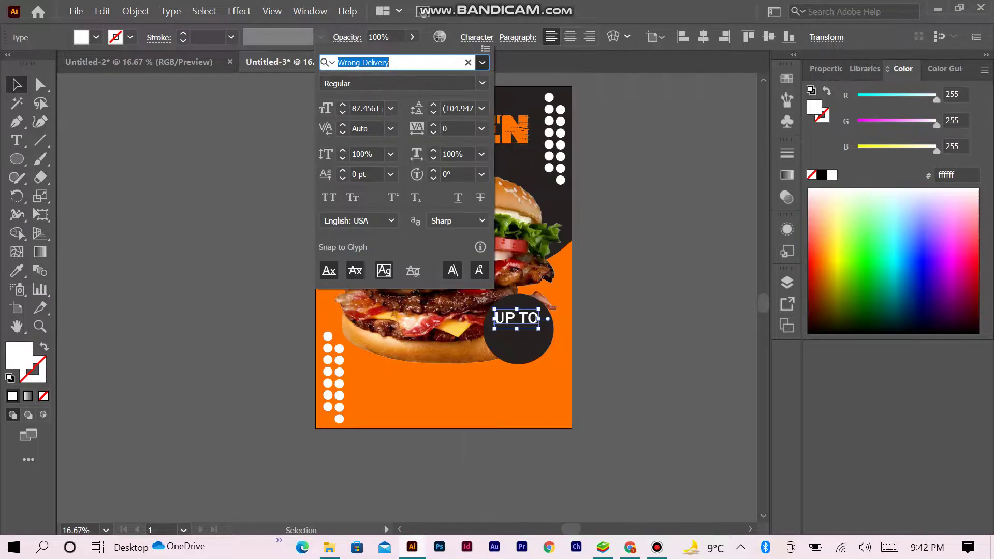
click(533, 316)
drag(498, 319, 496, 313)
Replace UP TO with white 25% OFF text aligned to the centre of the dark circle
key(ctrl+shift+a)
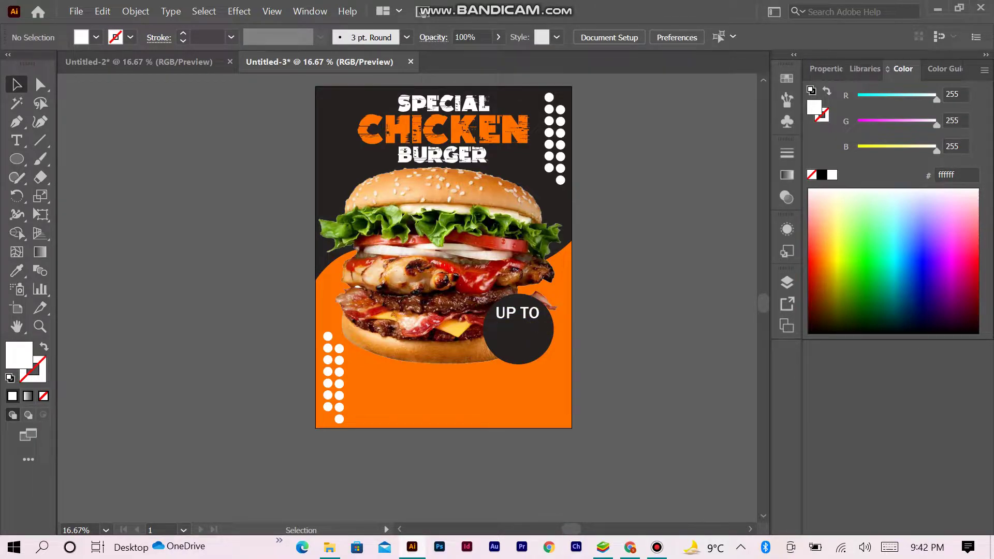
click(517, 313)
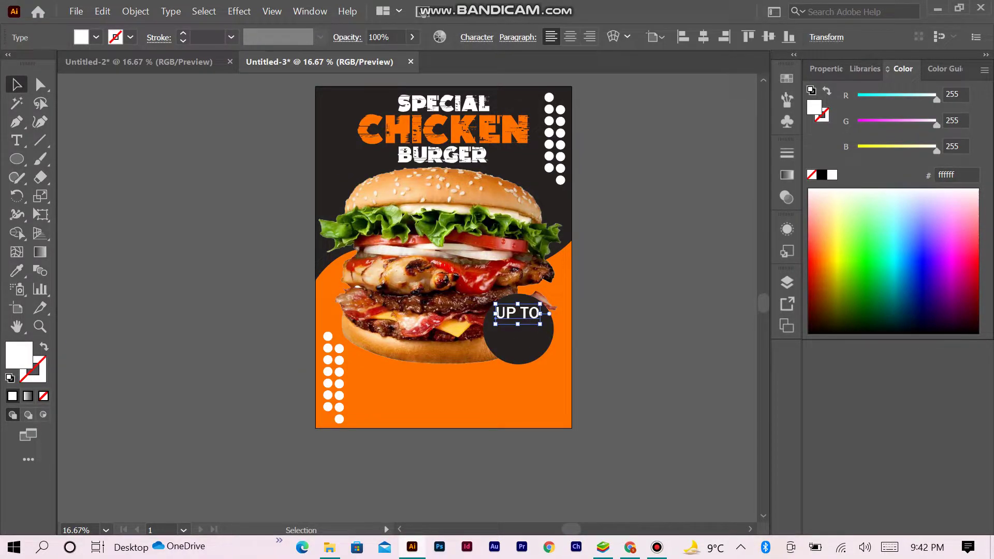
key(Delete)
key(t)
click(503, 318)
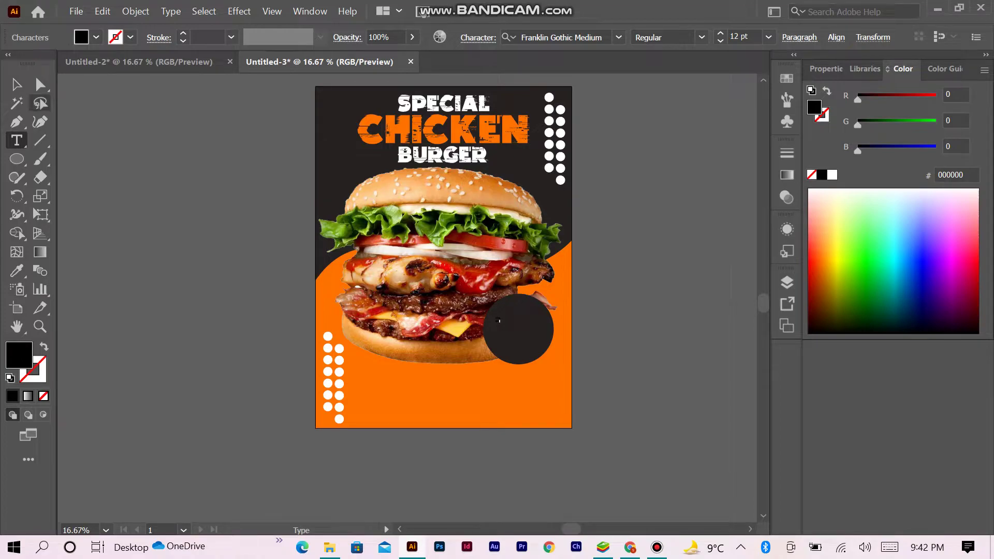
click(17, 84)
click(498, 320)
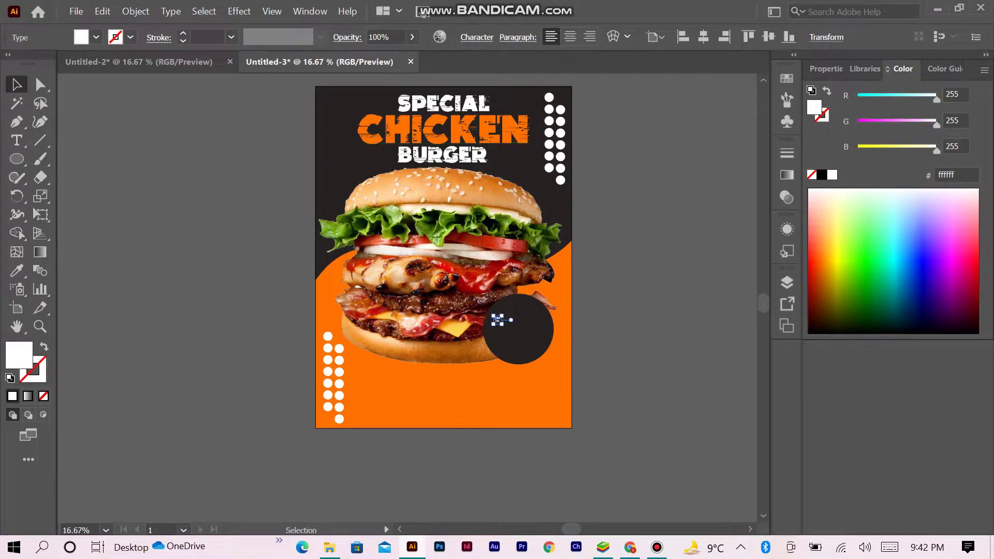
drag(498, 320, 537, 318)
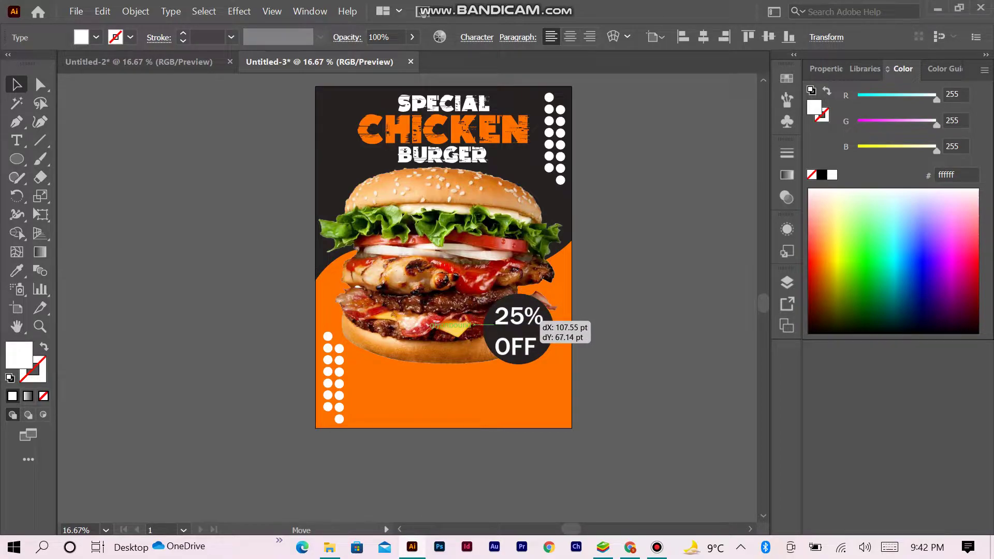
drag(537, 318, 537, 318)
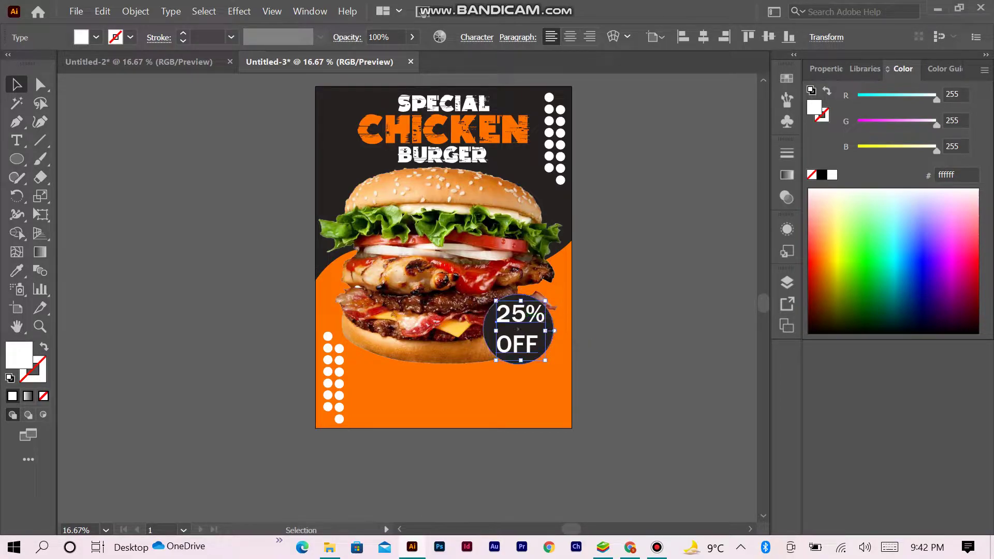
drag(545, 359, 545, 359)
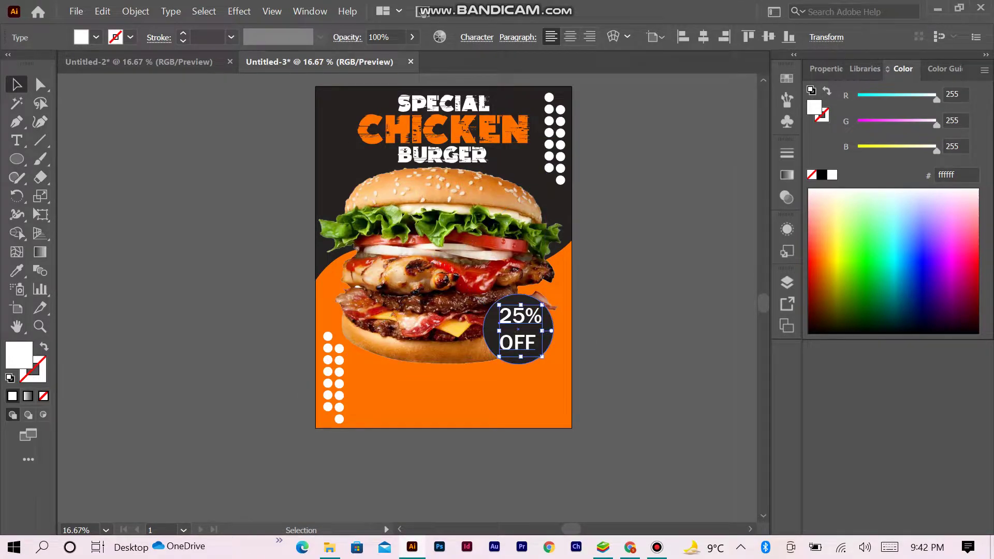
shift+click(547, 341)
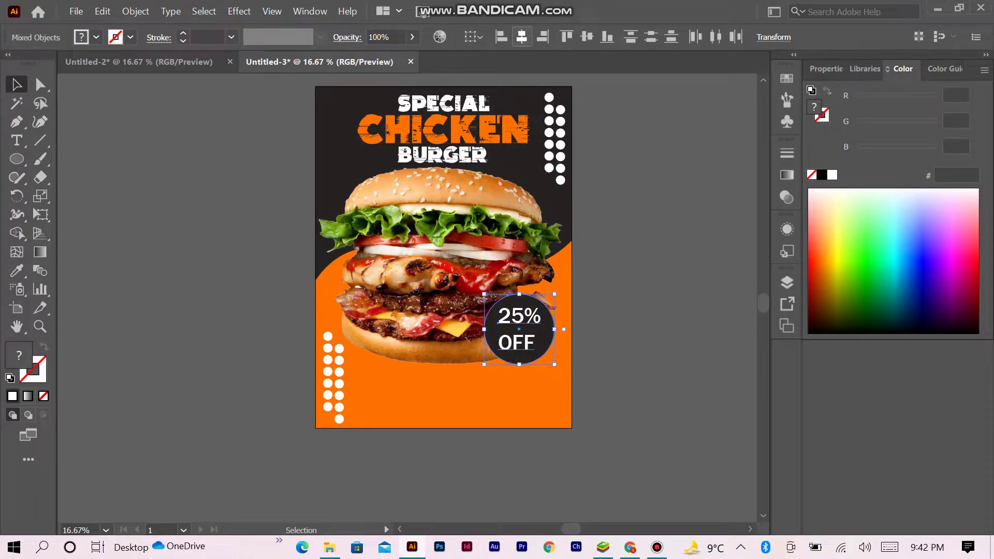
click(586, 36)
Add white ORDER NOW text below the burger, scaled up into a large headline and nudged into place
key(ctrl+shift+a)
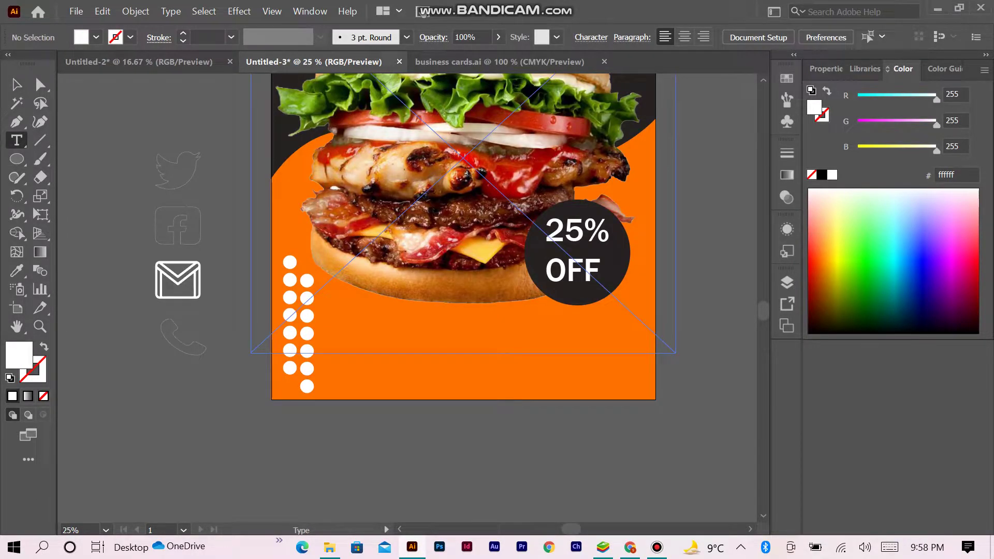
click(388, 320)
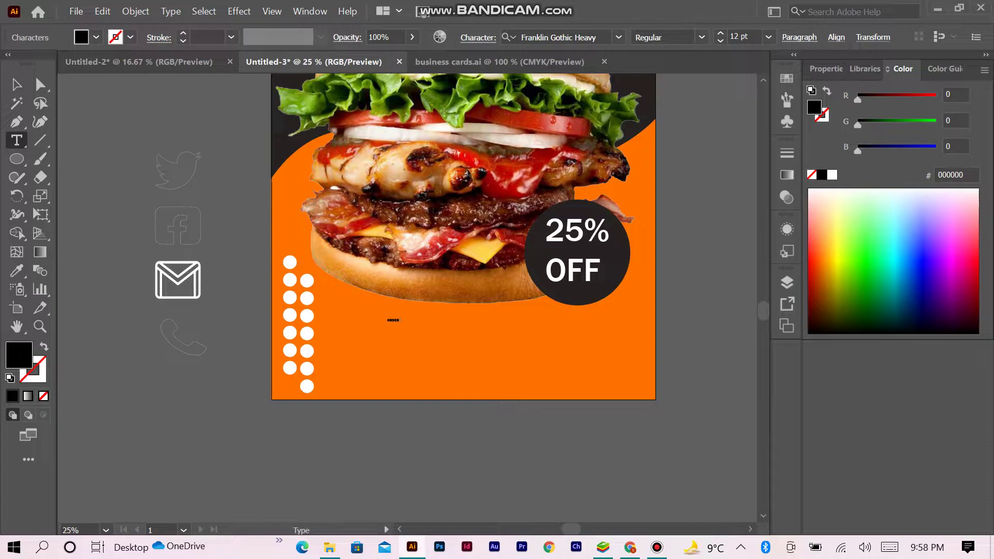
key(Escape)
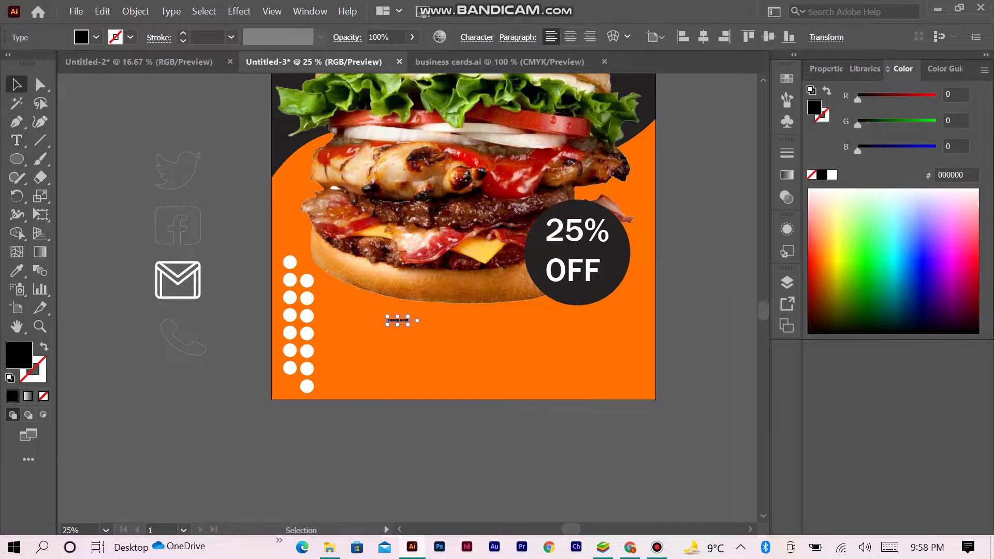
click(832, 174)
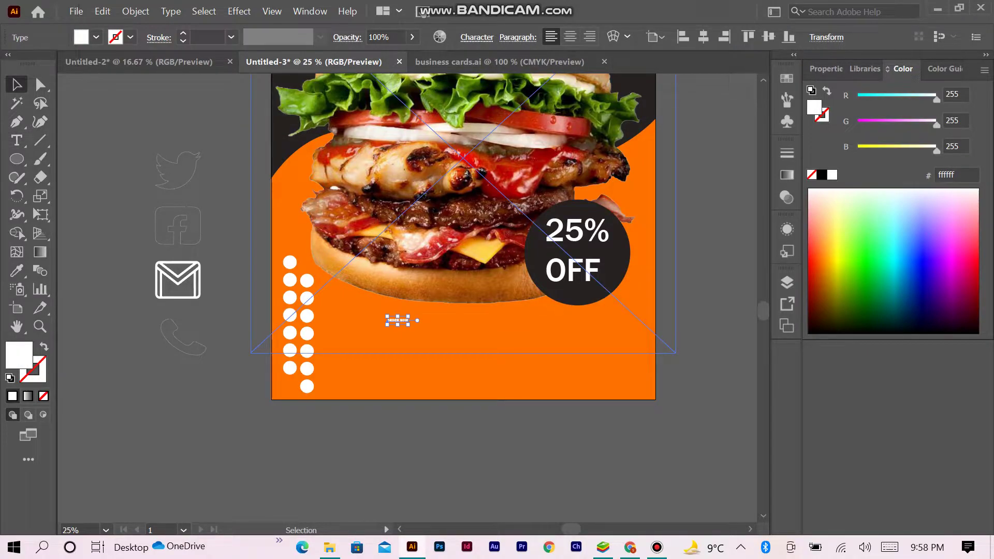
click(477, 37)
key(Escape)
mouse_move(409, 325)
mouse_down()
mouse_move(503, 341)
mouse_move(523, 334)
mouse_up()
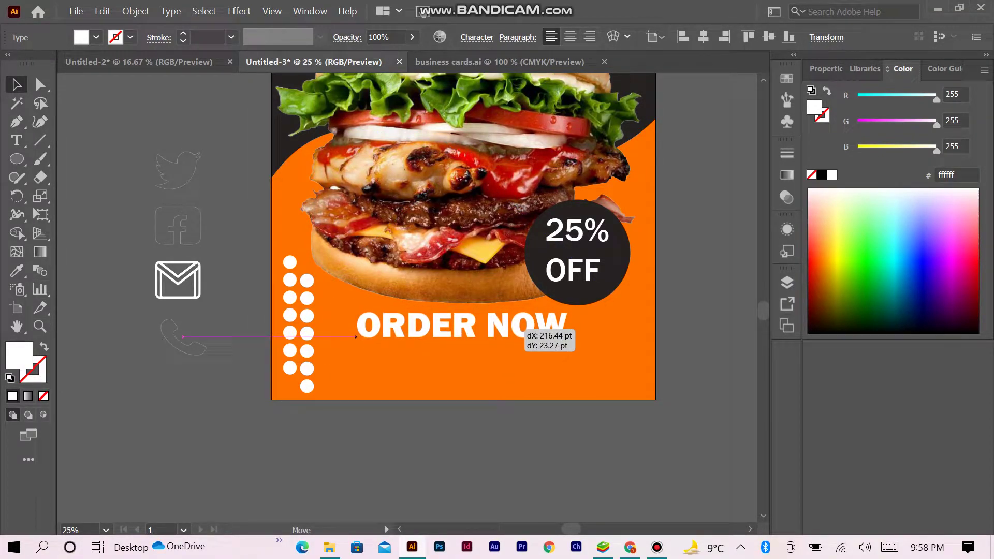
drag(523, 334, 521, 330)
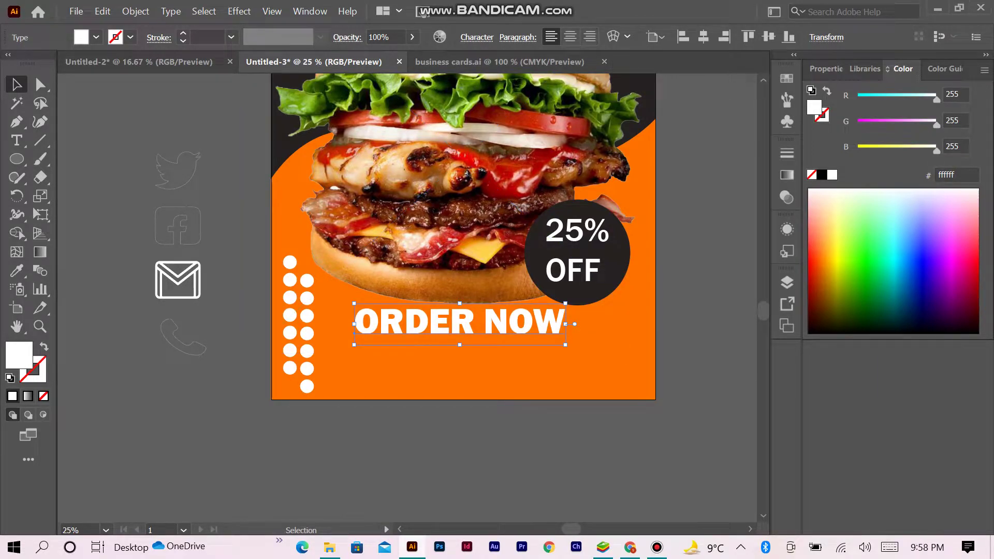
key(Right)
key(ctrl+shift+a)
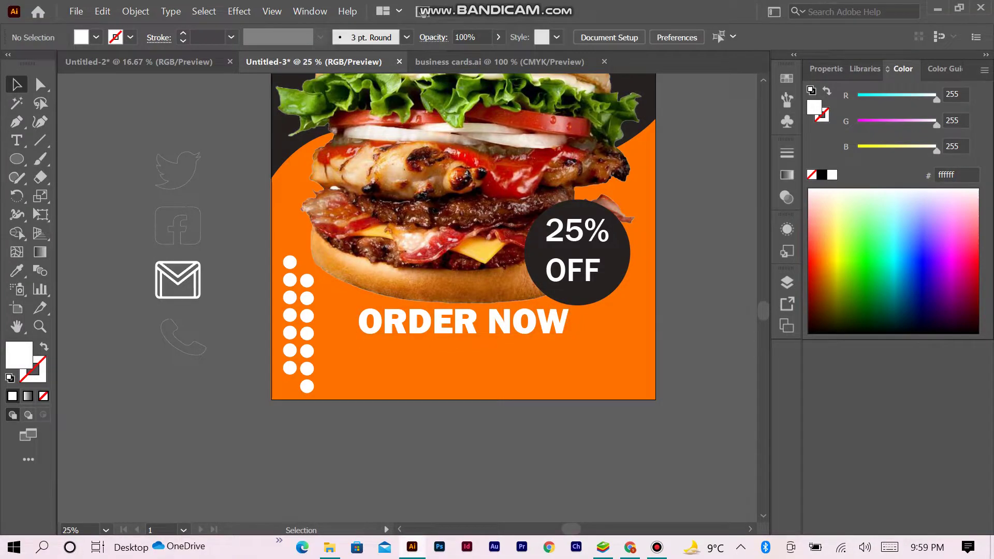
key(t)
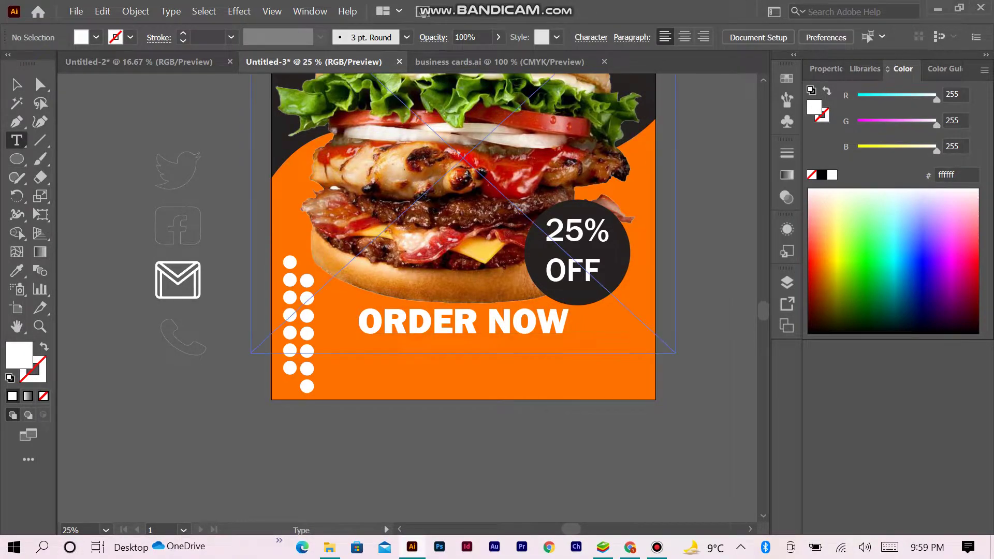
Duplicate ORDER NOW below itself, shrink the copy, and retype it as NUMBER
key(v)
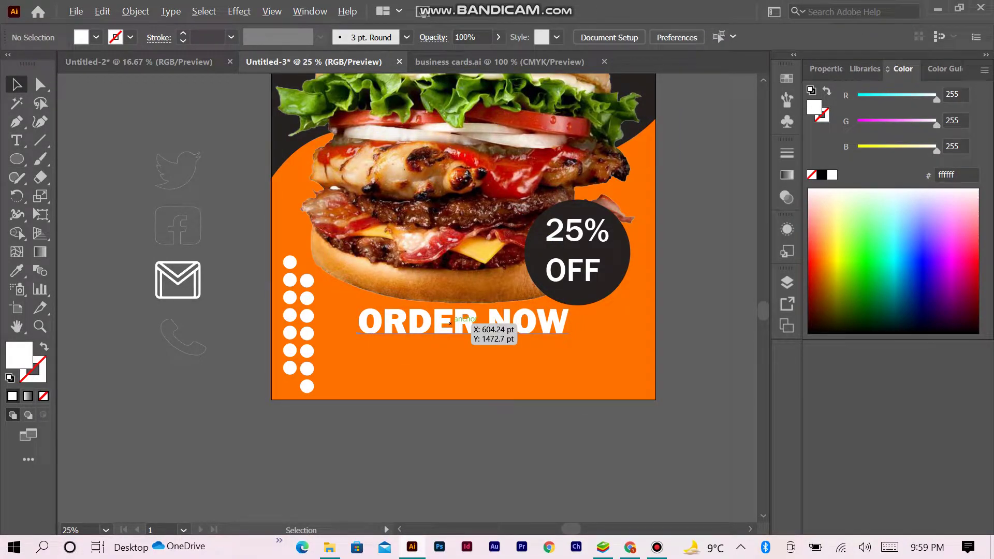
alt+drag(450, 323, 450, 351)
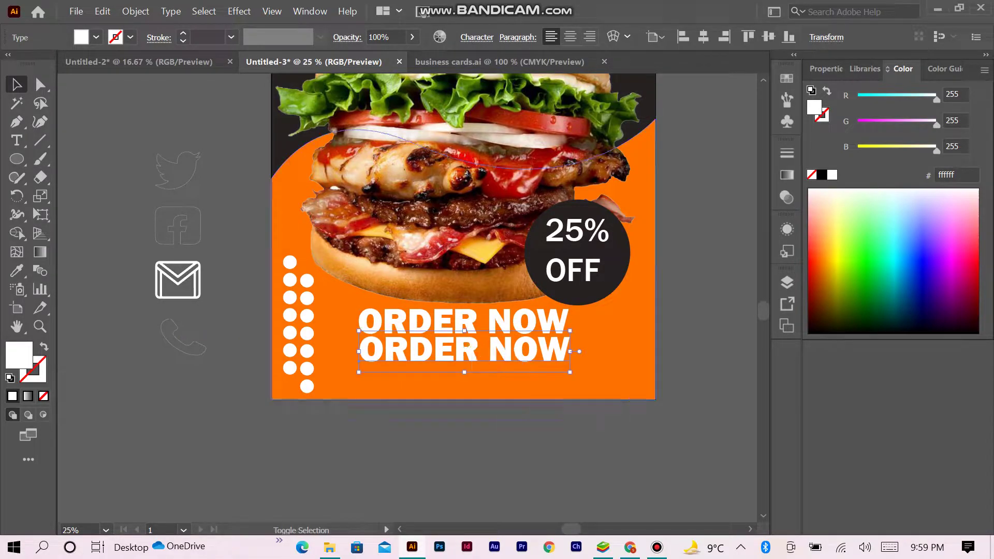
alt+shift+drag(571, 372, 548, 369)
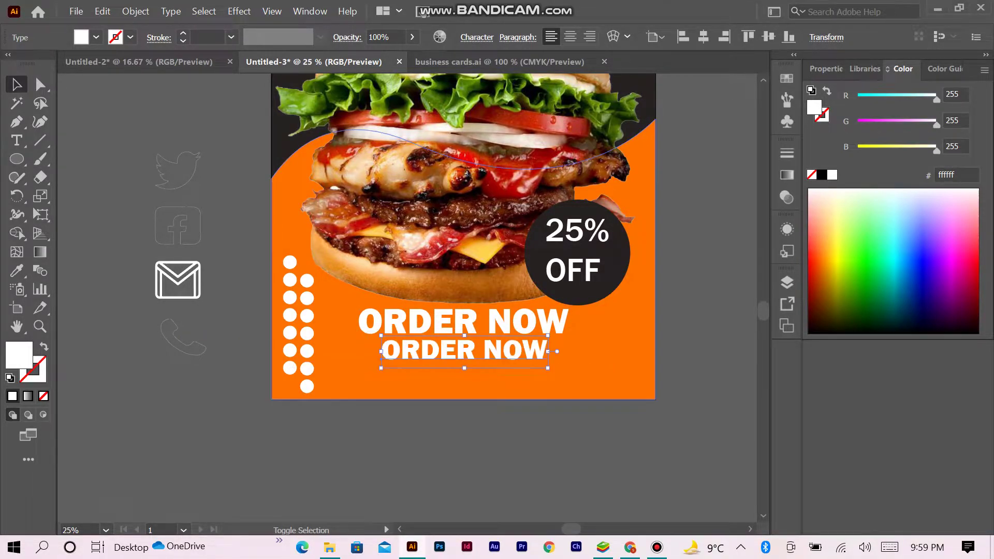
key(t)
click(548, 351)
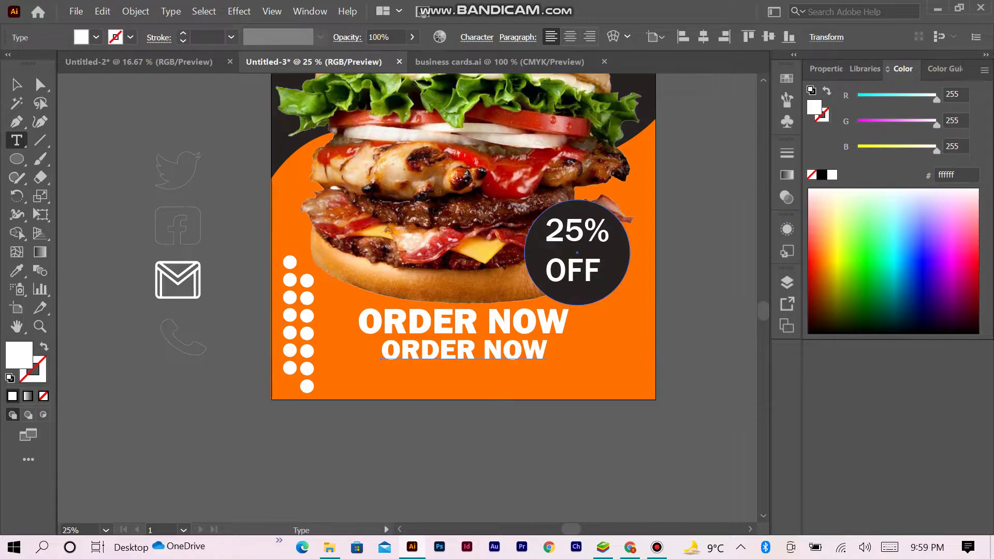
click(548, 352)
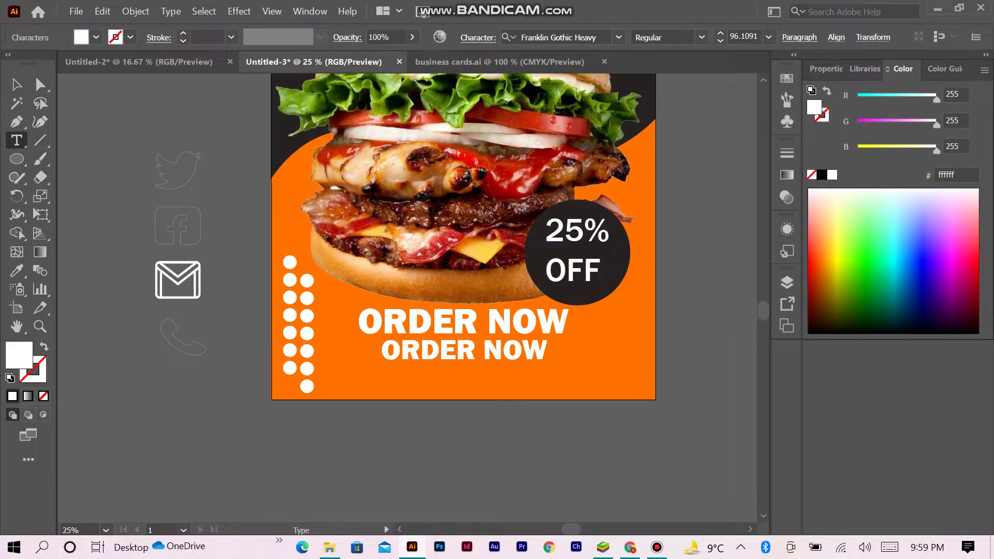
key(BackSpace)
key(BackSpace)
key(BackSpace)
key(BackSpace)
key(BackSpace)
key(BackSpace)
key(BackSpace)
text(NUMBER)
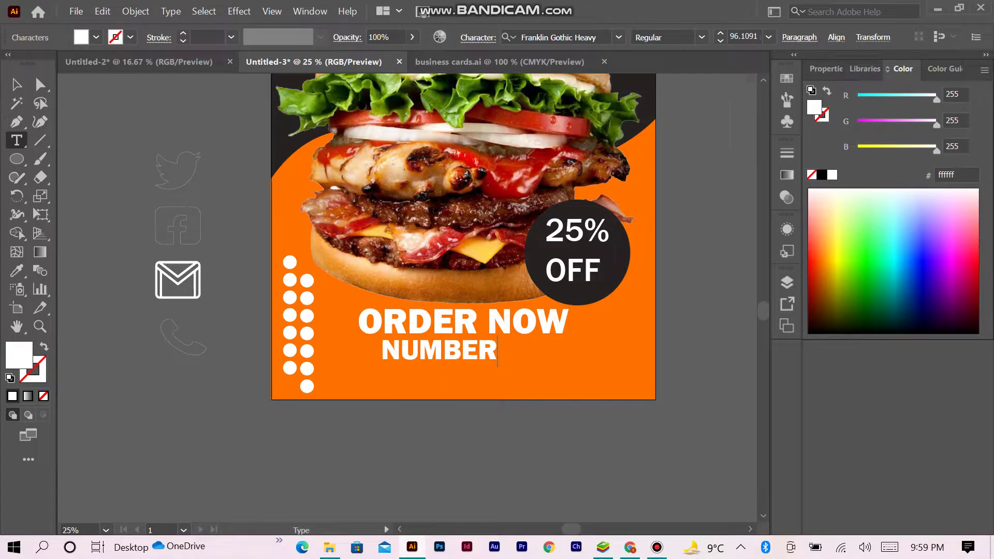
Set the NUMBER text in Franklin Gothic Medium
click(478, 38)
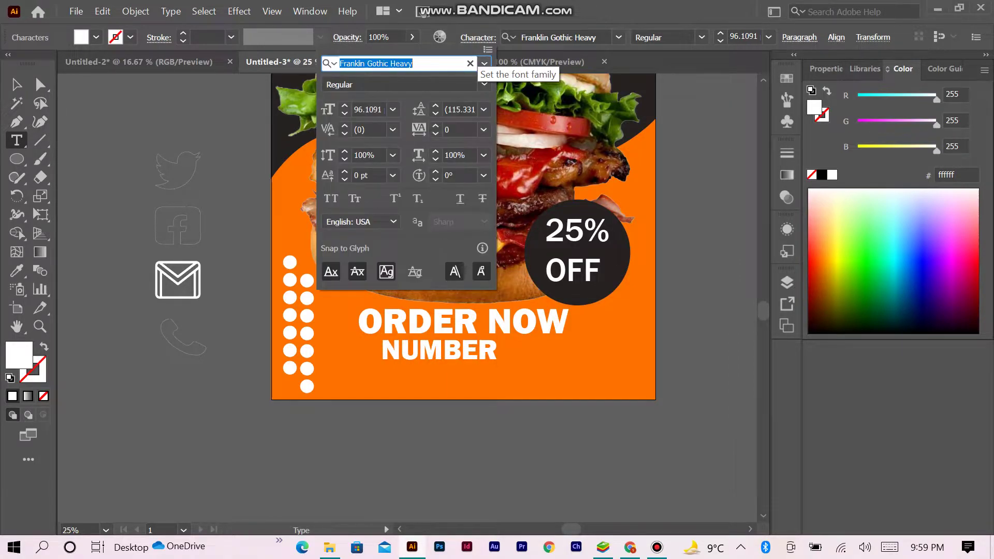
click(485, 62)
key(Escape)
key(Escape)
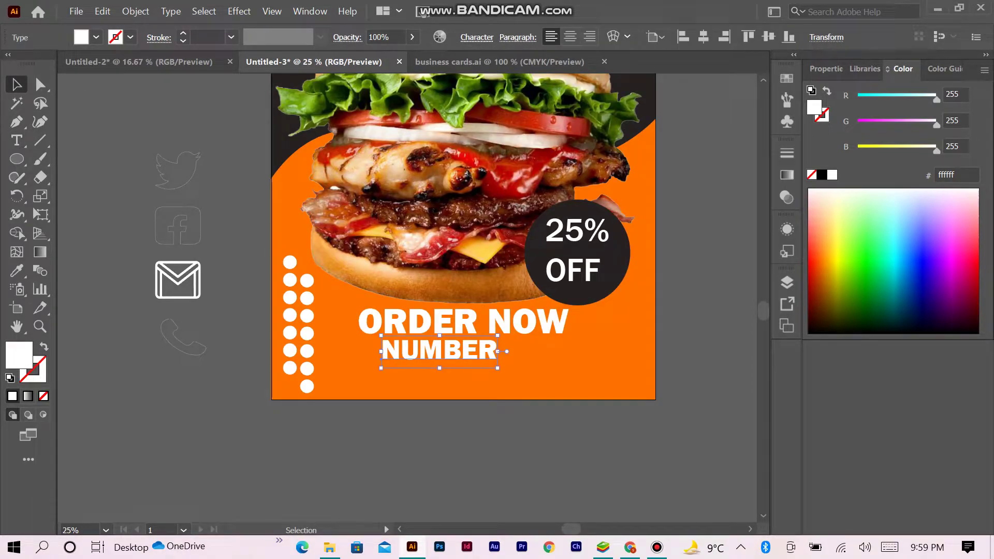
click(477, 37)
click(482, 63)
click(466, 164)
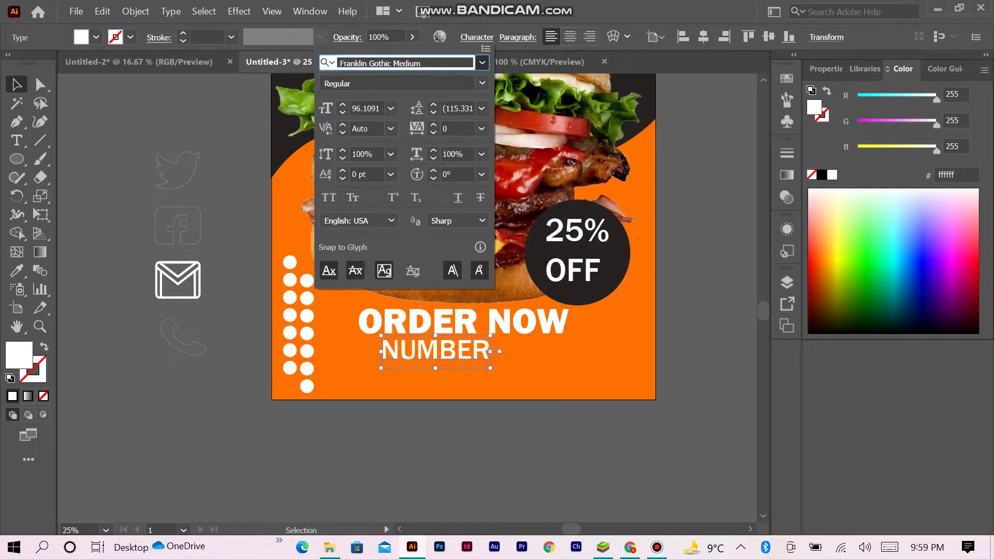
key(Escape)
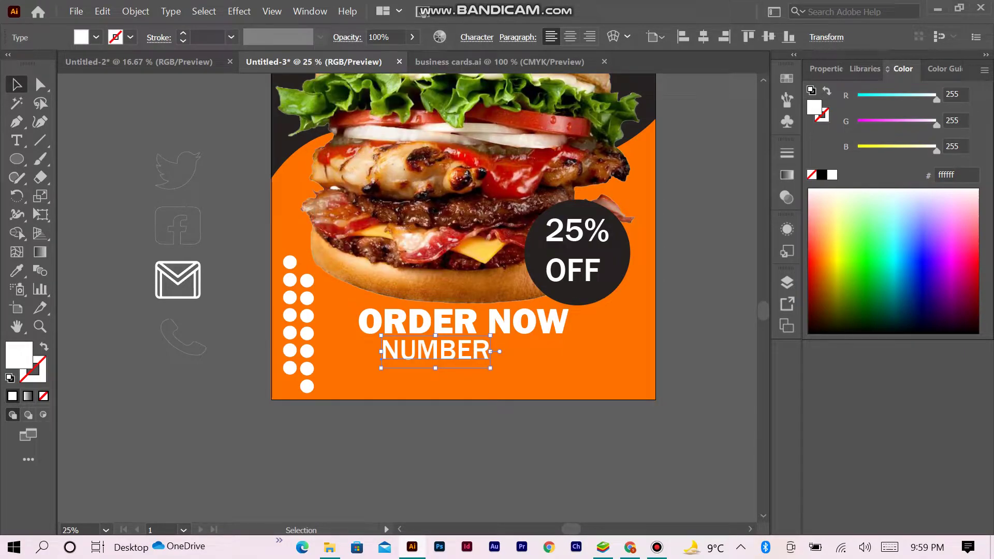
Centre NUMBER horizontally under ORDER NOW and check the whole poster
click(703, 36)
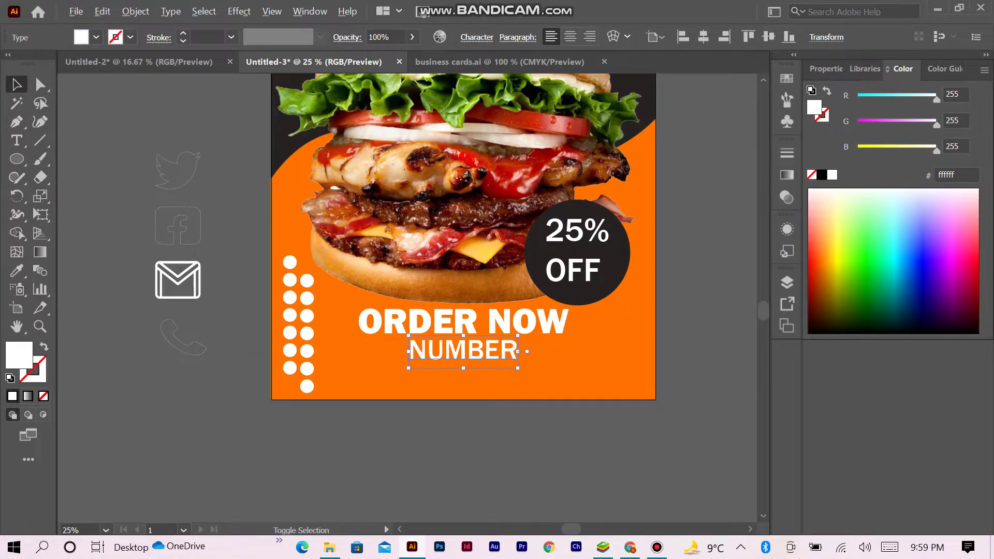
click(532, 363)
click(497, 352)
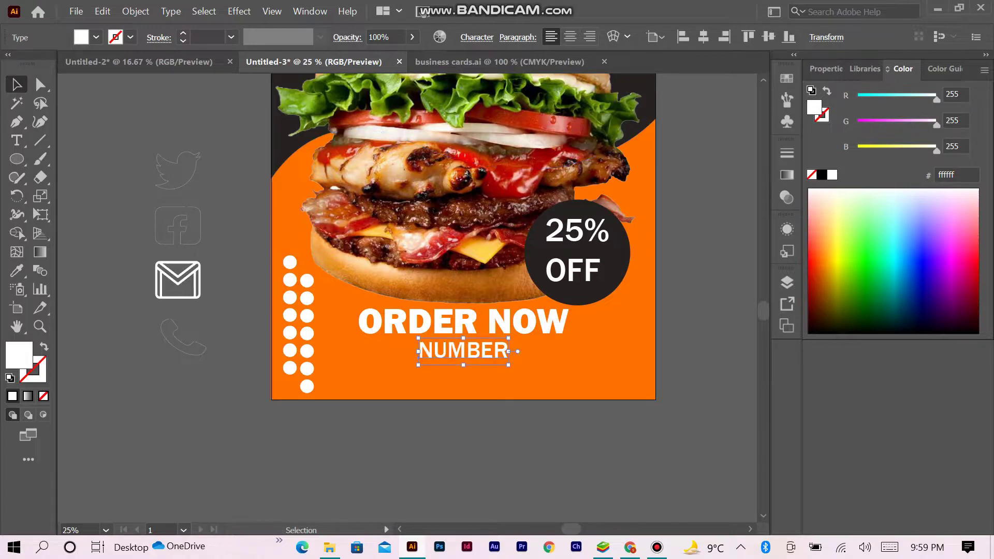
click(541, 363)
click(497, 352)
key(ctrl+shift+a)
key(ctrl+minus)
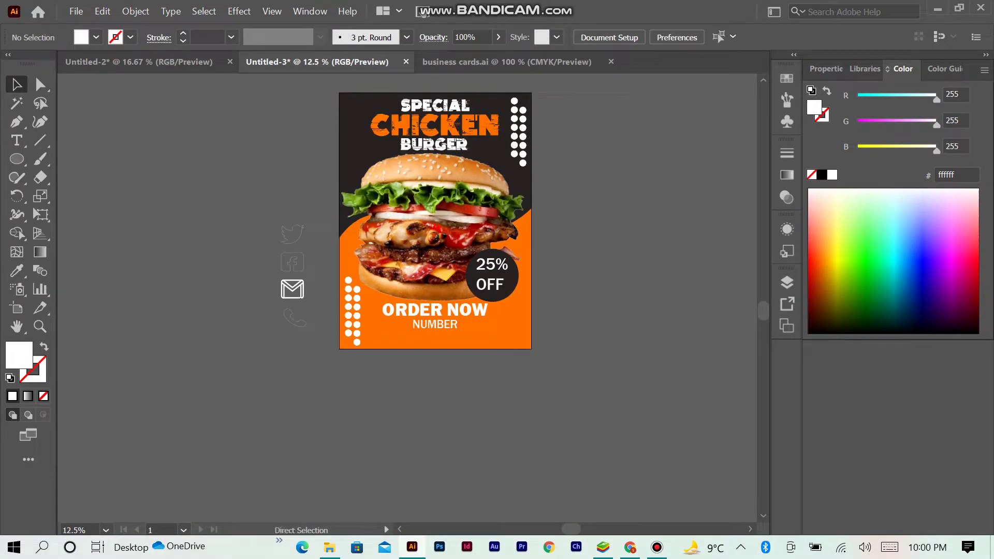
key(ctrl+plus)
key(ctrl+plus)
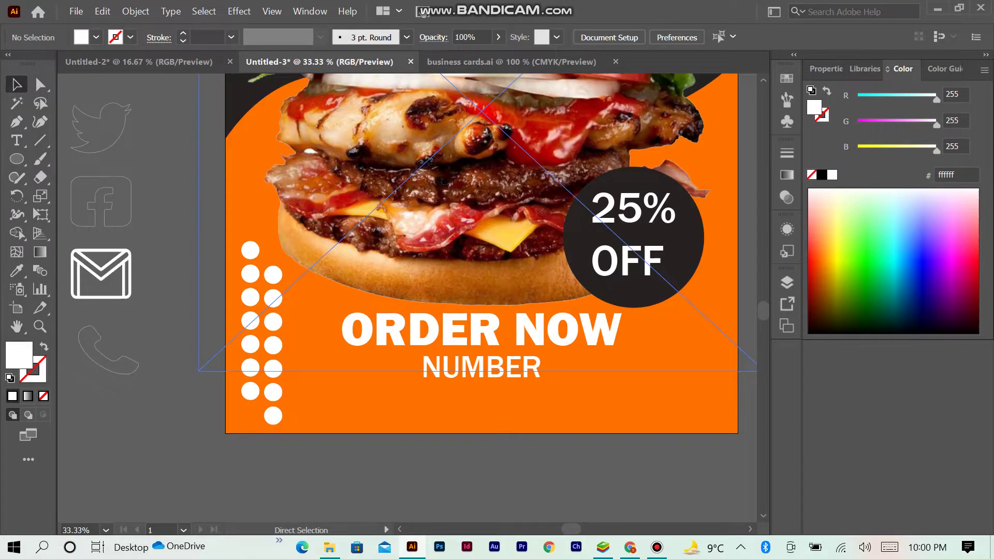
Add white CONTACT US text below NUMBER, enlarged and centred
key(t)
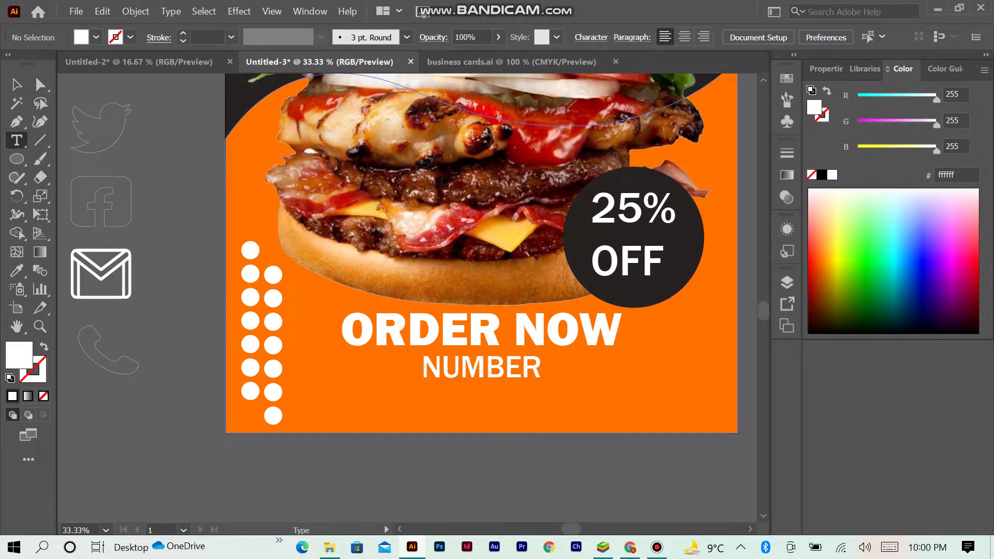
click(408, 401)
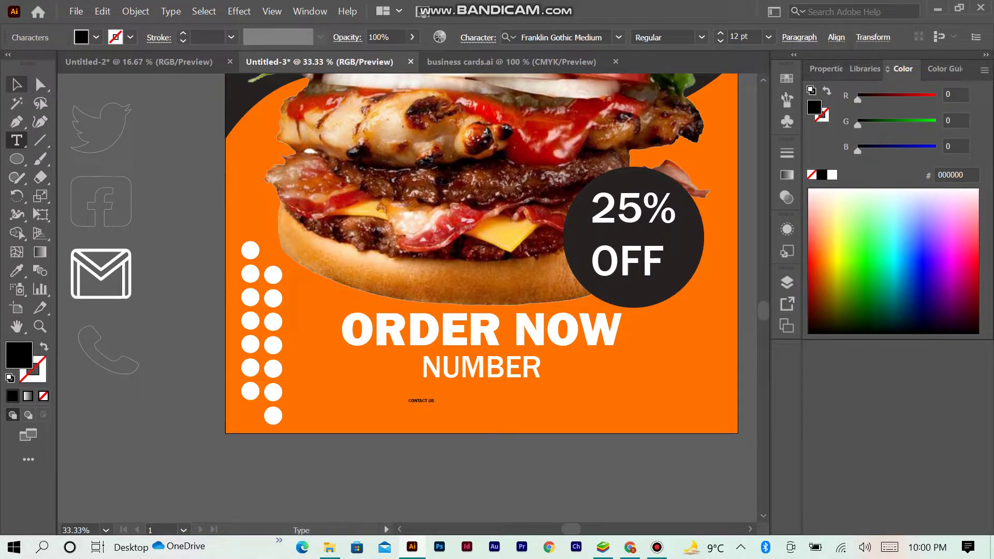
key(Escape)
click(833, 174)
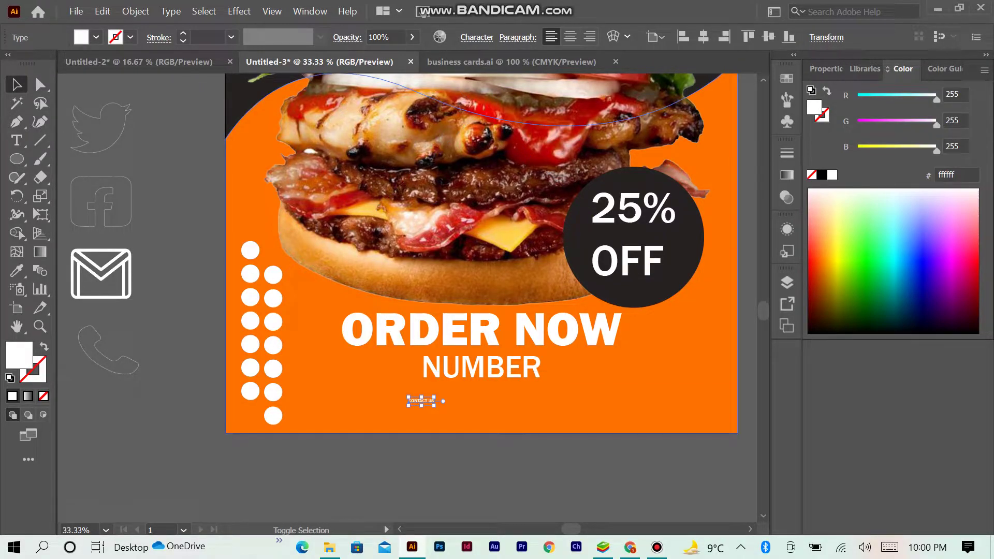
drag(444, 400, 481, 405)
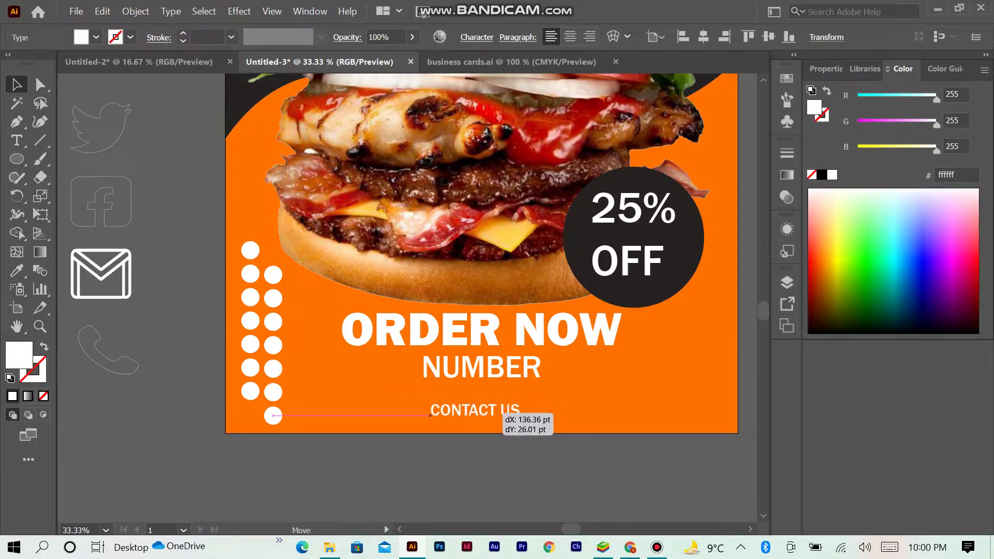
drag(498, 404, 506, 405)
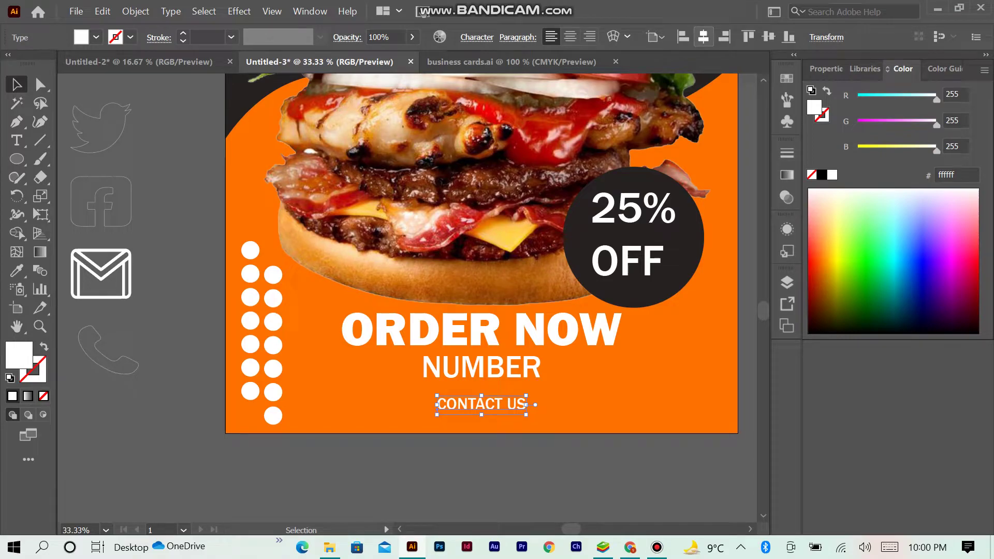
key(ctrl+shift+a)
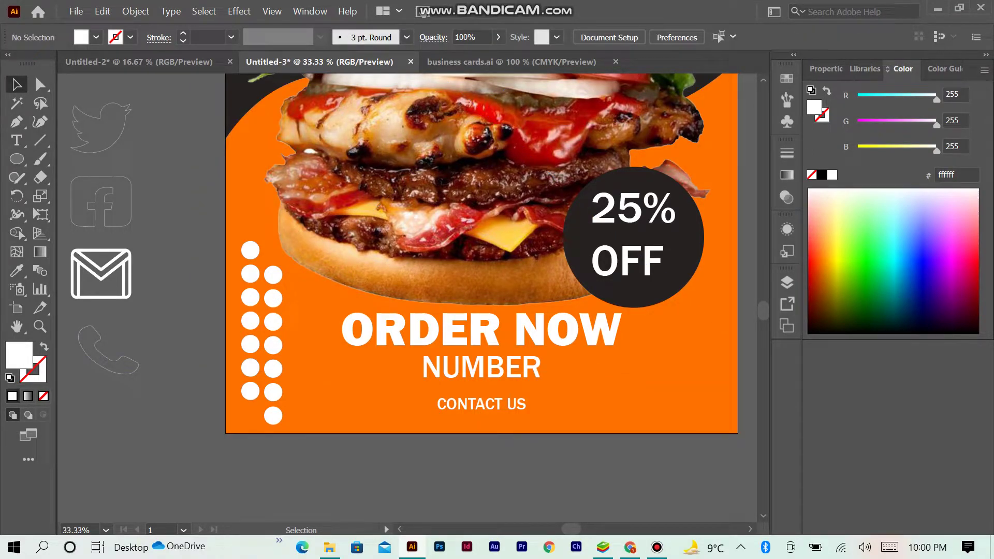
drag(146, 369, 65, 95)
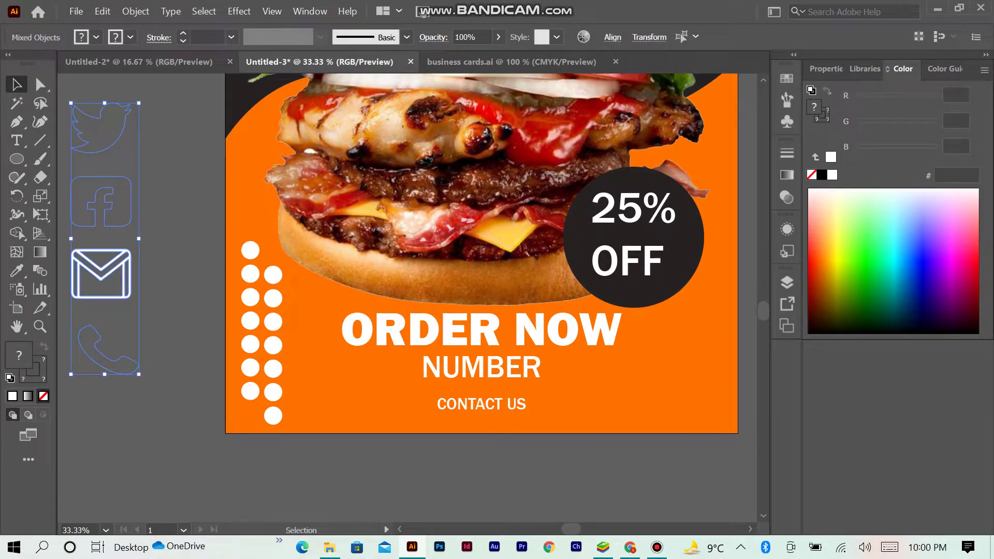
Give the phone icon a 2 pt outline, shrink it, and move it below CONTACT US
key(ctrl+shift+a)
click(110, 358)
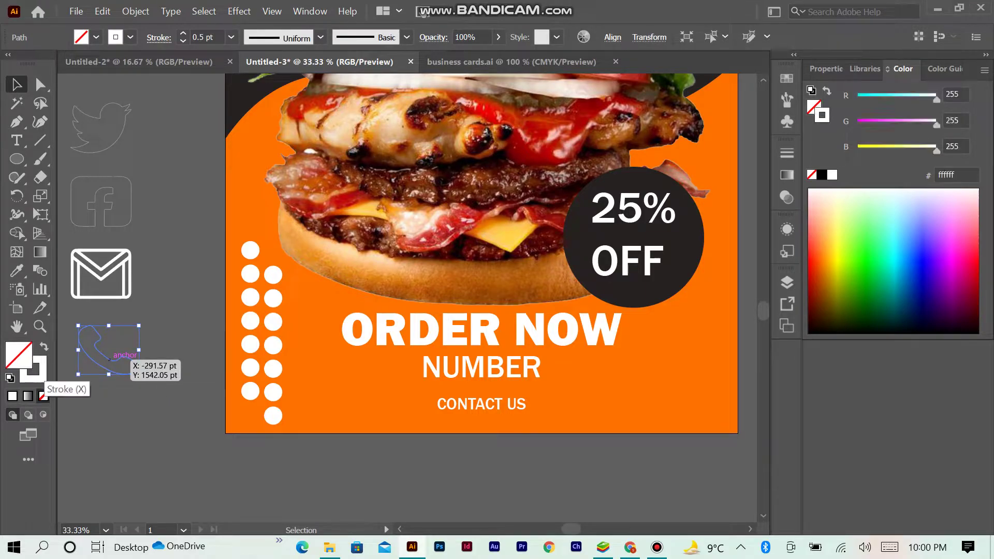
click(231, 36)
click(244, 104)
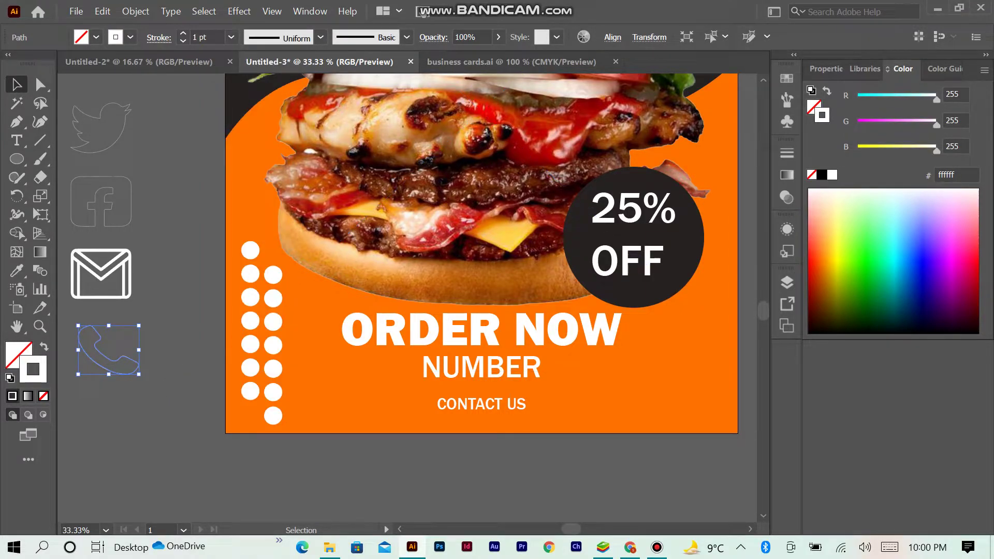
drag(139, 373, 120, 369)
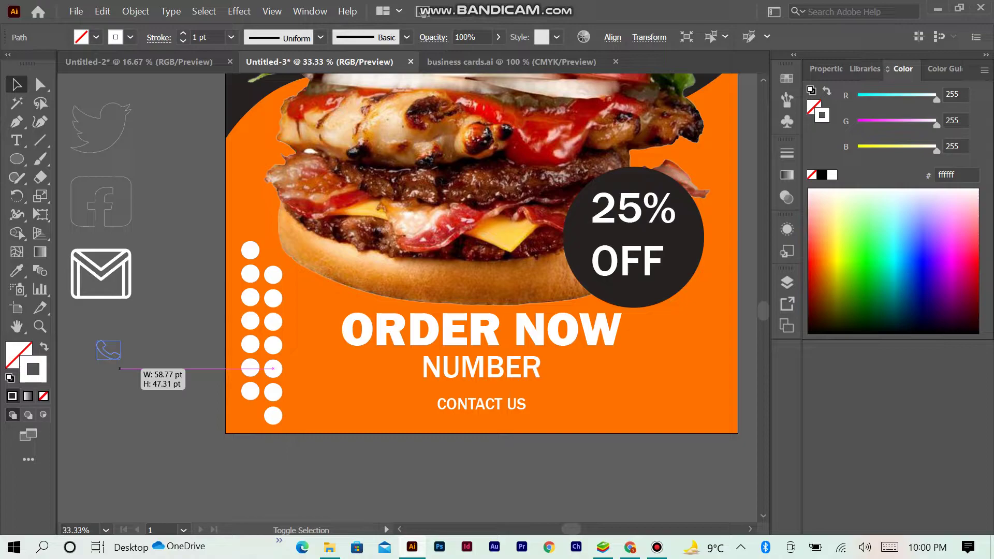
mouse_move(120, 369)
mouse_down()
mouse_move(418, 411)
mouse_move(407, 410)
mouse_up()
click(230, 36)
click(251, 122)
Resize the phone icon to 49 × 40 pt
key(ctrl+shift+a)
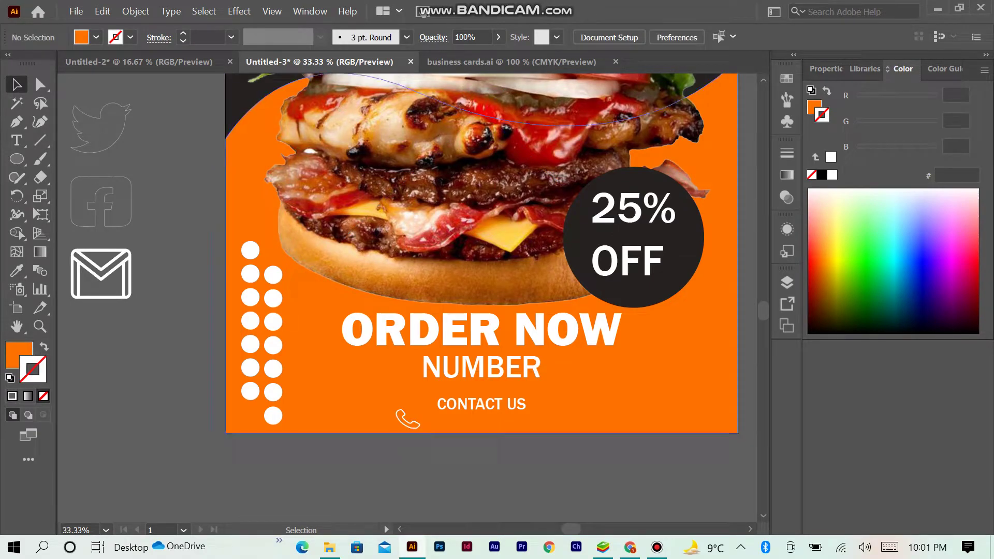
click(409, 423)
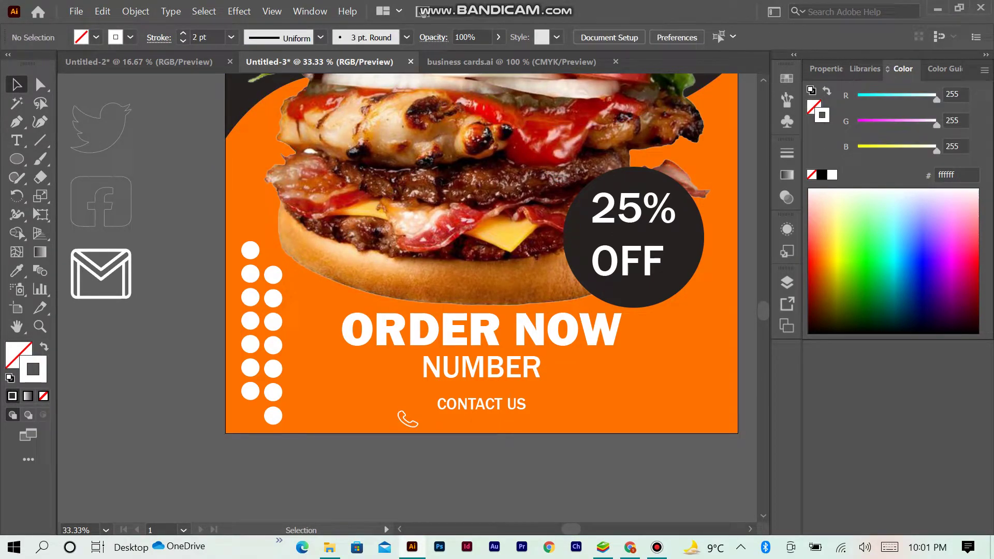
click(98, 295)
click(409, 422)
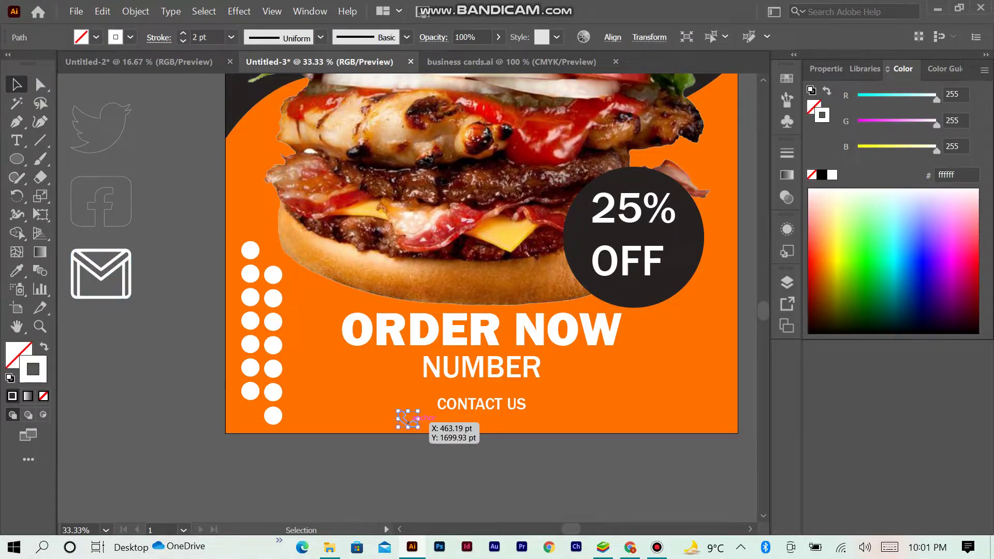
click(826, 68)
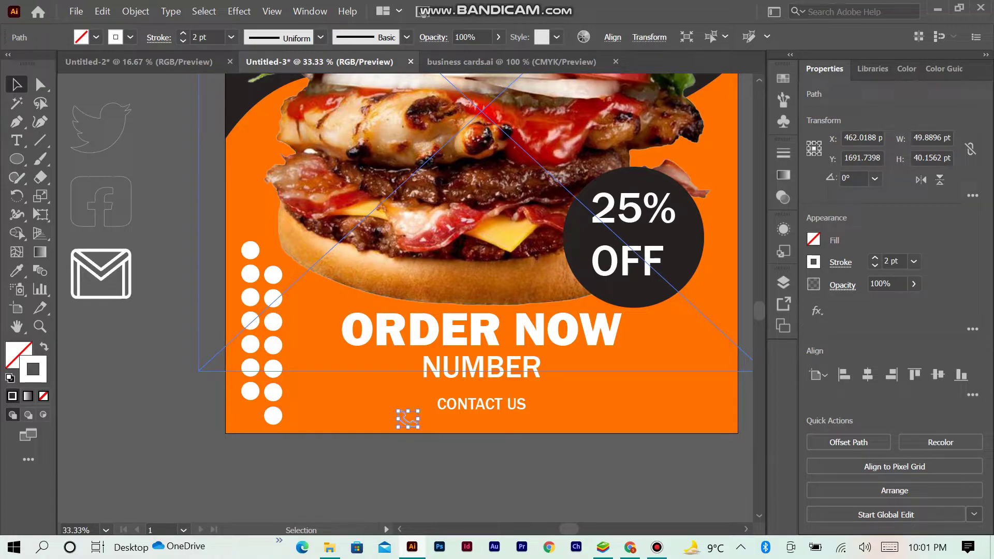
key(Return)
click(942, 138)
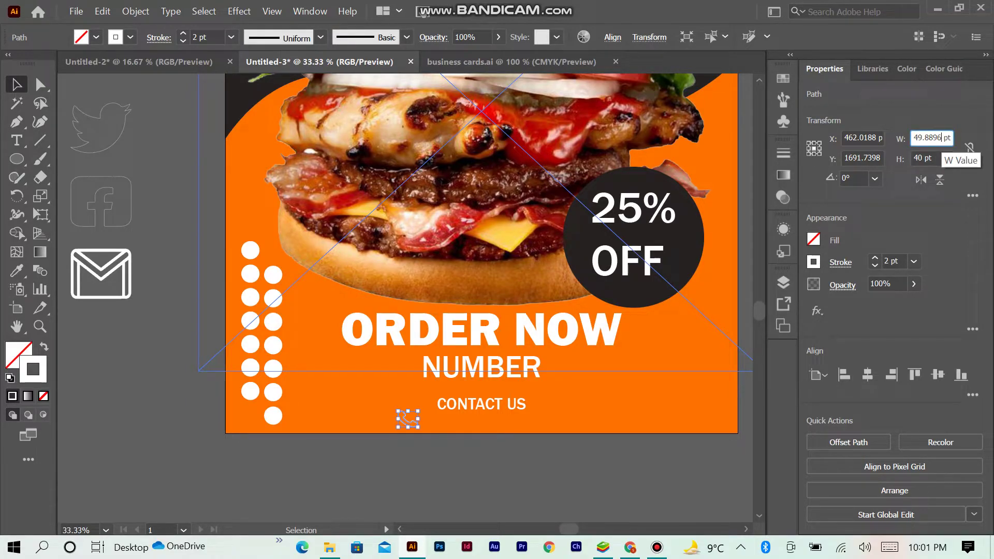
key(Return)
key(ctrl+shift+a)
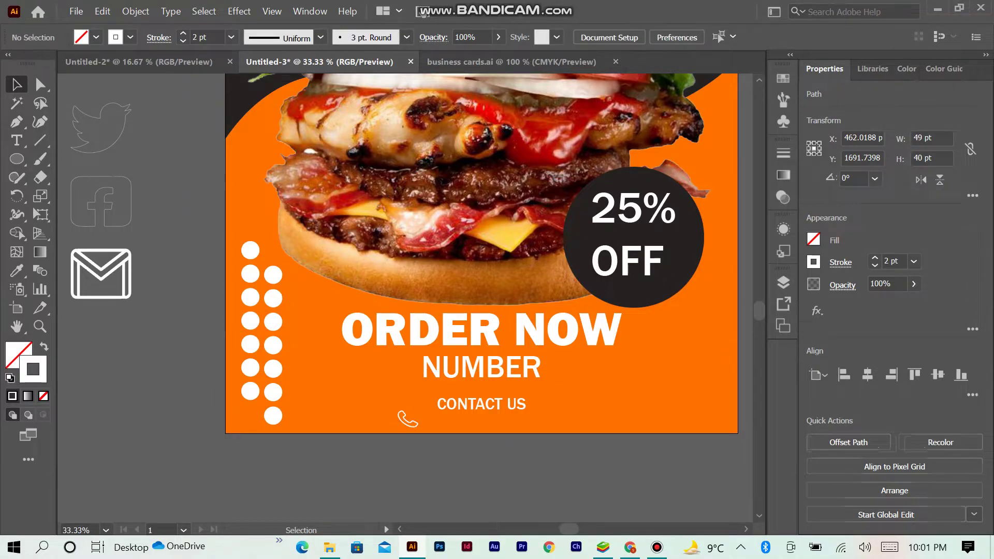
click(129, 274)
click(948, 138)
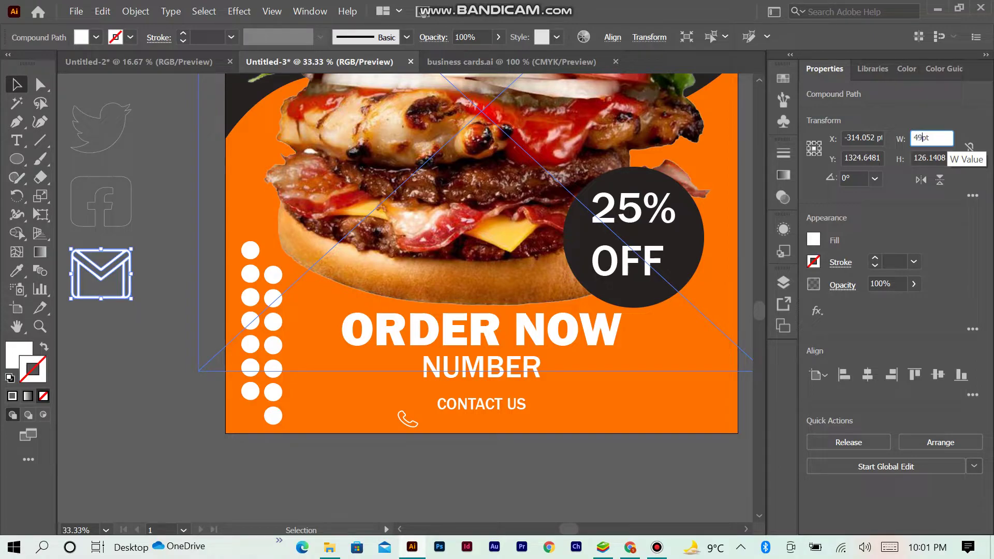
Size the mail icon to 49 × 40 pt and place it beside the phone icon
key(Tab)
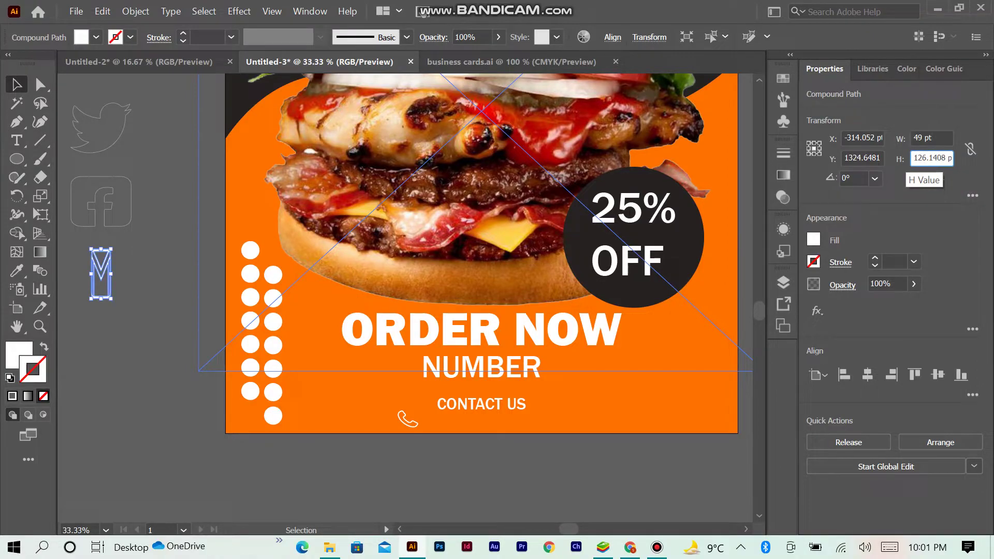
text(0)
key(Return)
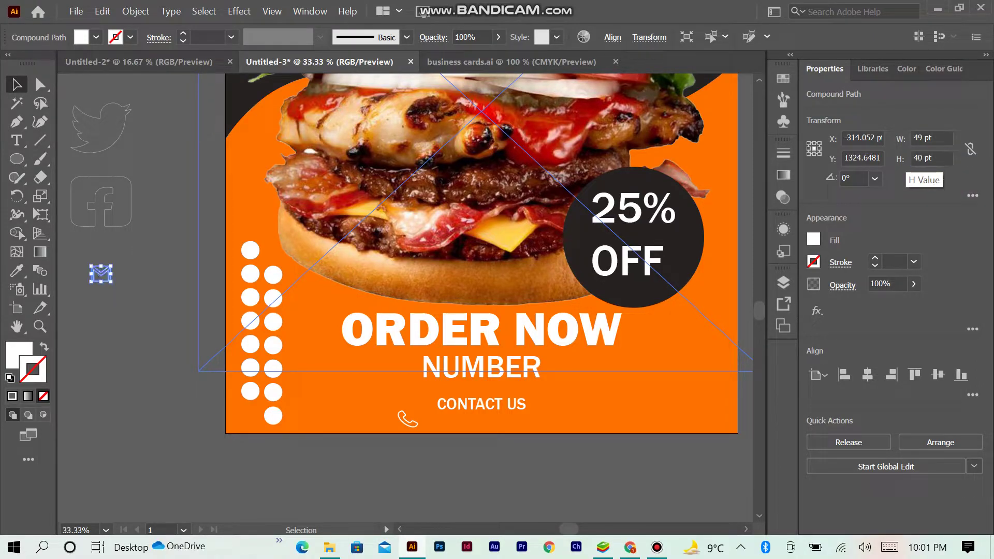
mouse_move(101, 275)
mouse_down()
mouse_move(408, 382)
mouse_move(445, 418)
mouse_up()
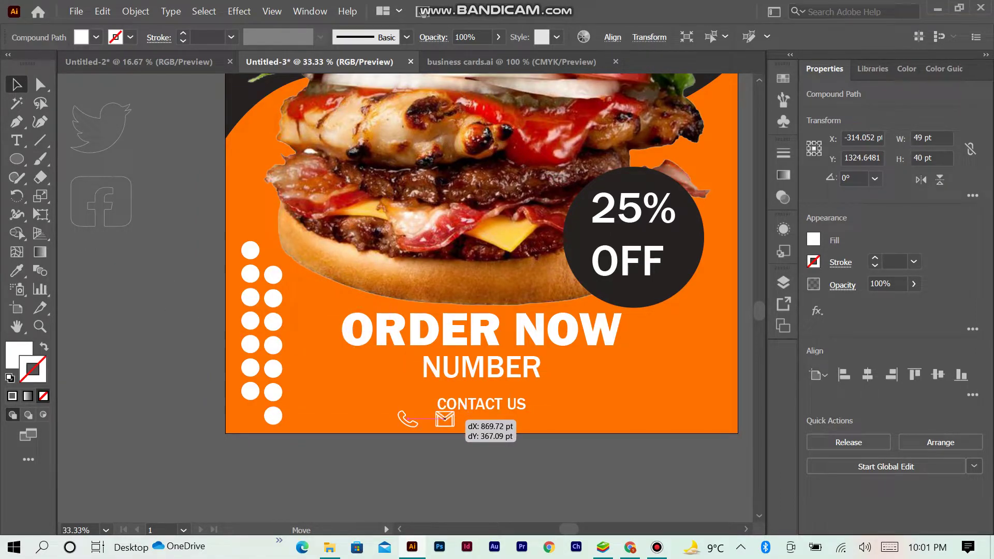
drag(445, 419, 445, 420)
key(ctrl+shift+a)
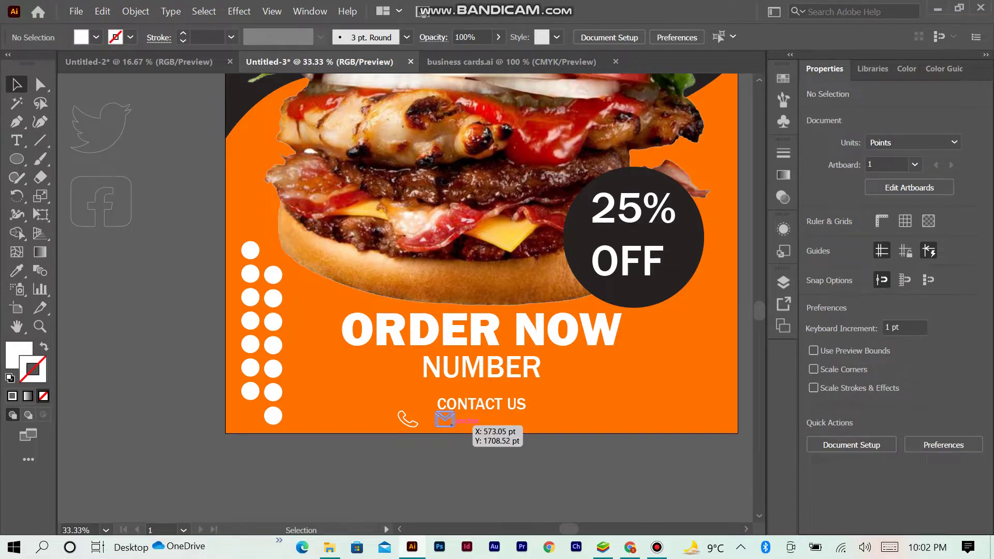
click(445, 419)
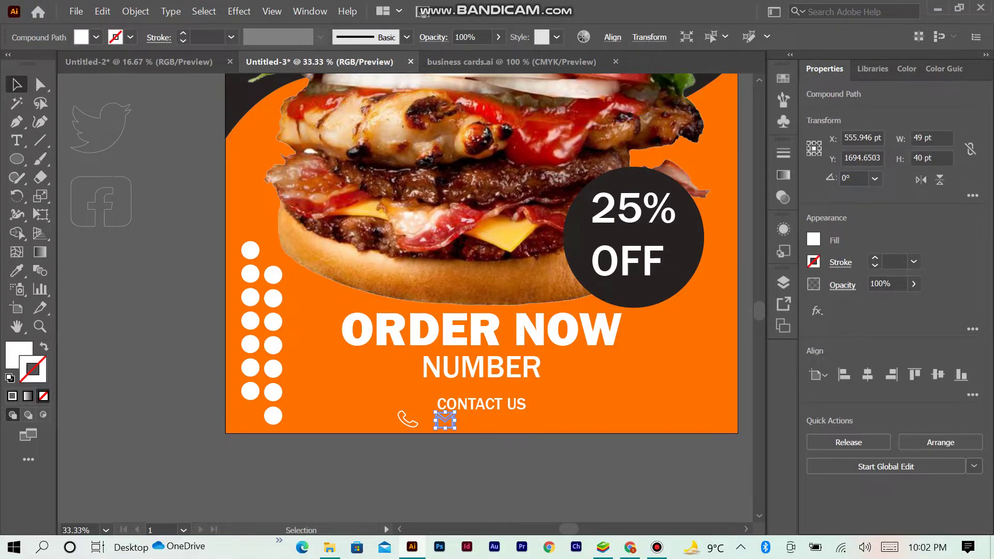
key(ctrl+shift+a)
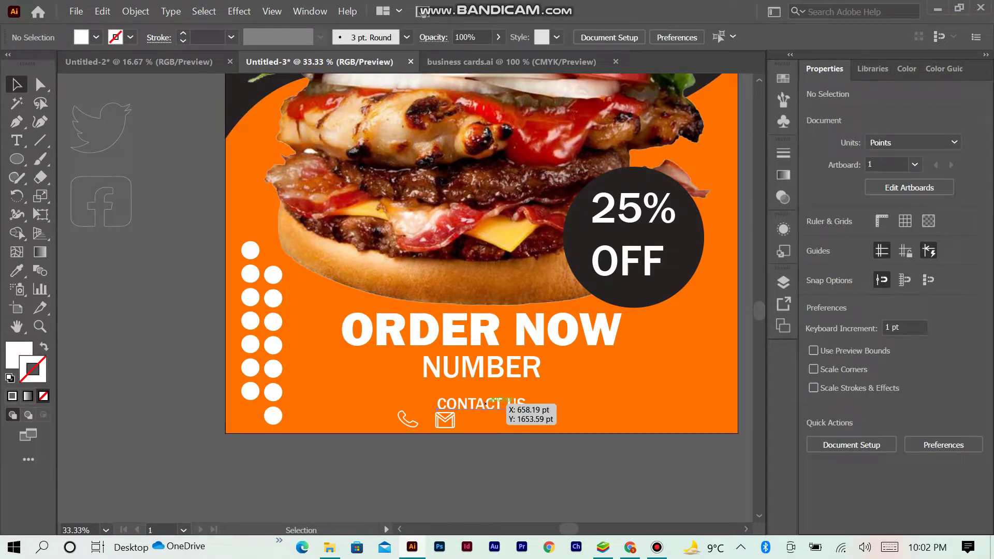
click(501, 403)
key(ctrl+shift+a)
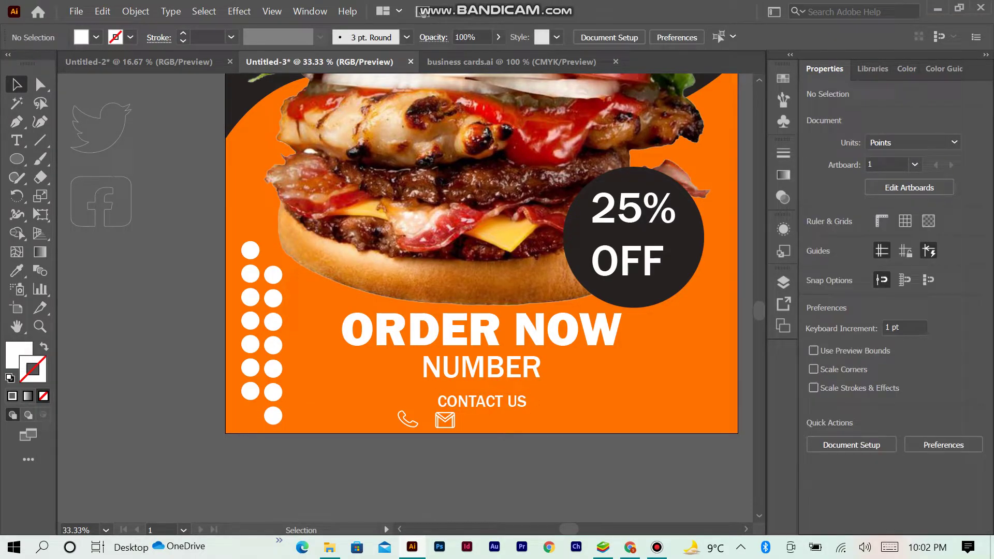
Give the Facebook icon a 2 pt outline, size it 49 × 40 pt, and place it after the mail icon
click(101, 202)
click(231, 38)
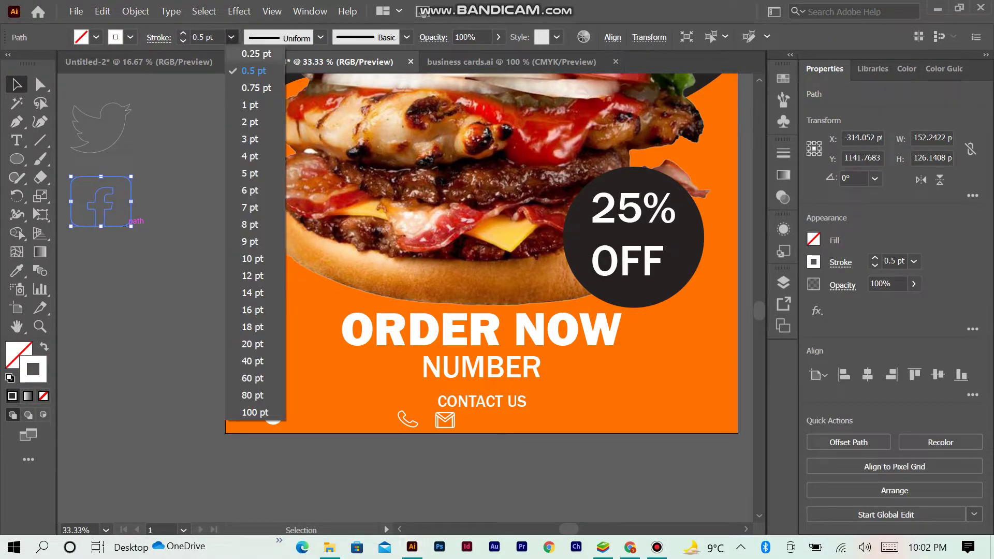
click(250, 122)
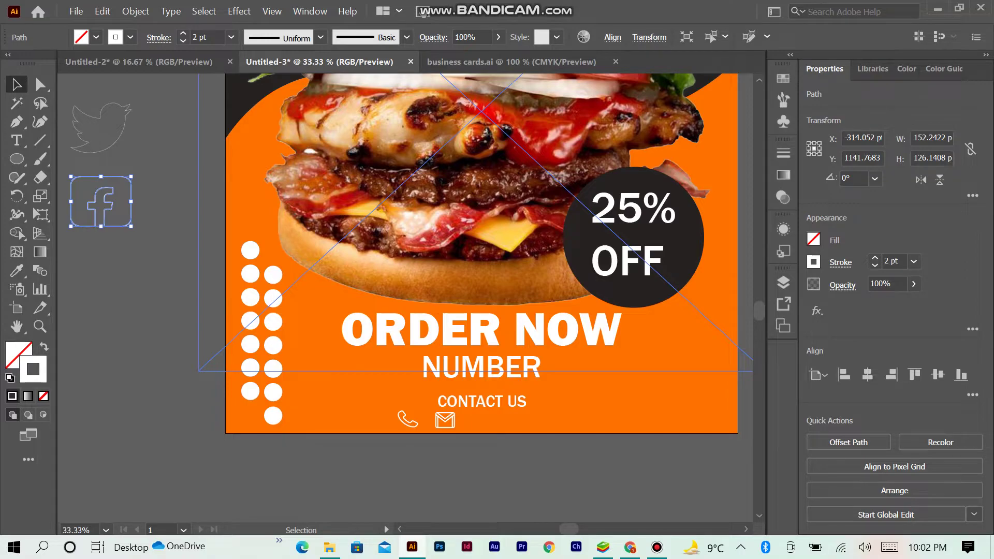
double_click(929, 138)
key(BackSpace)
text(49)
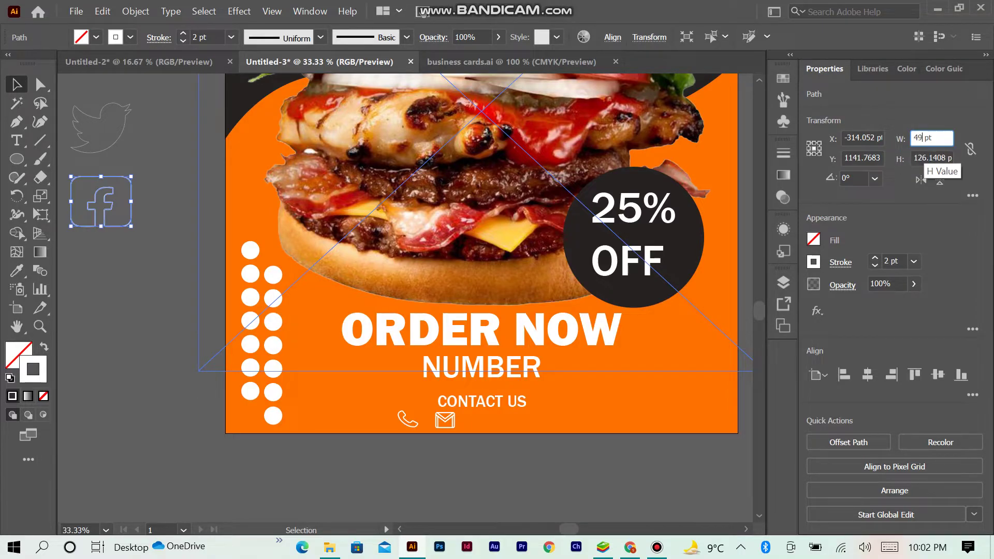
key(Tab)
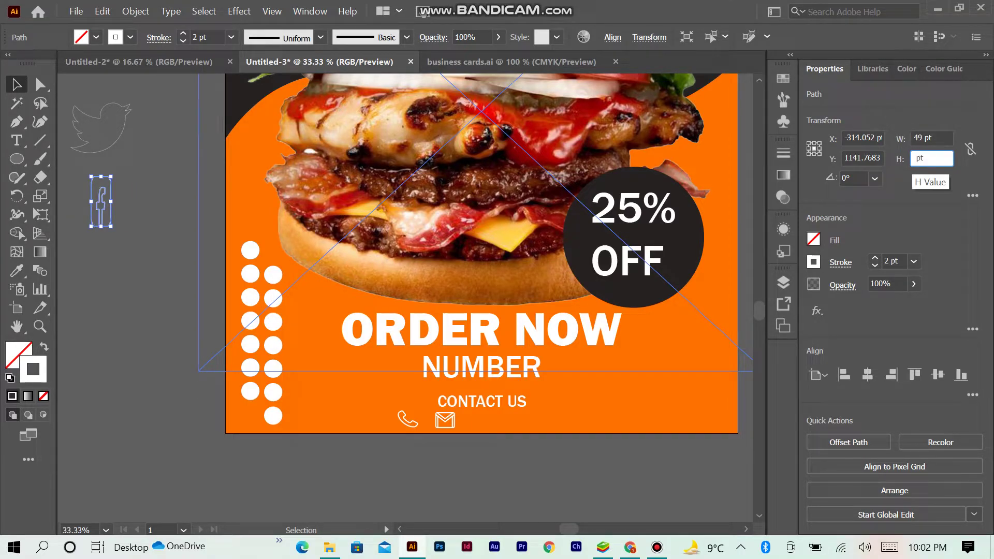
key(Return)
mouse_move(101, 201)
mouse_down()
mouse_move(501, 391)
mouse_move(481, 420)
mouse_up()
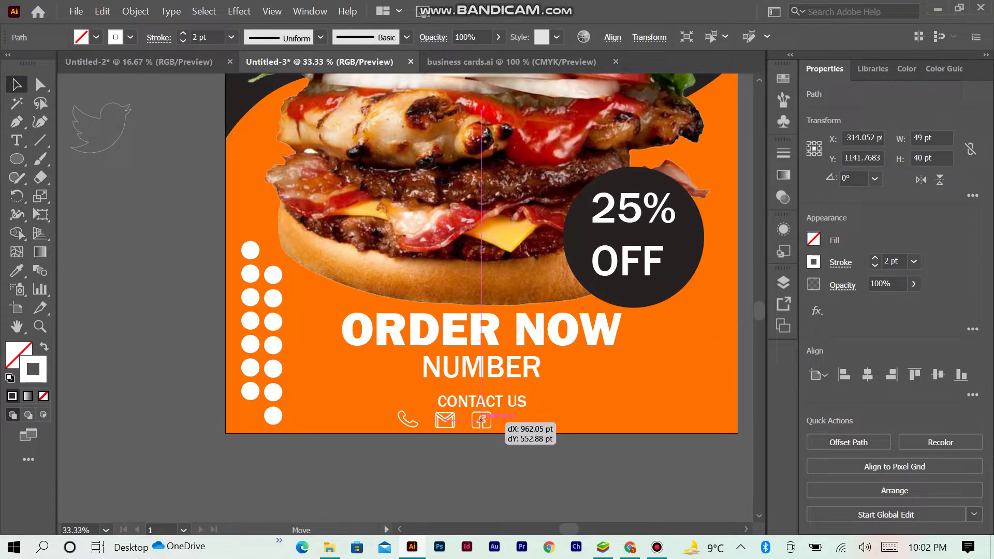
drag(481, 420, 481, 421)
Give the Twitter bird a 2 pt outline, size it 49 × 40 pt, and place it after Facebook
click(124, 125)
click(231, 37)
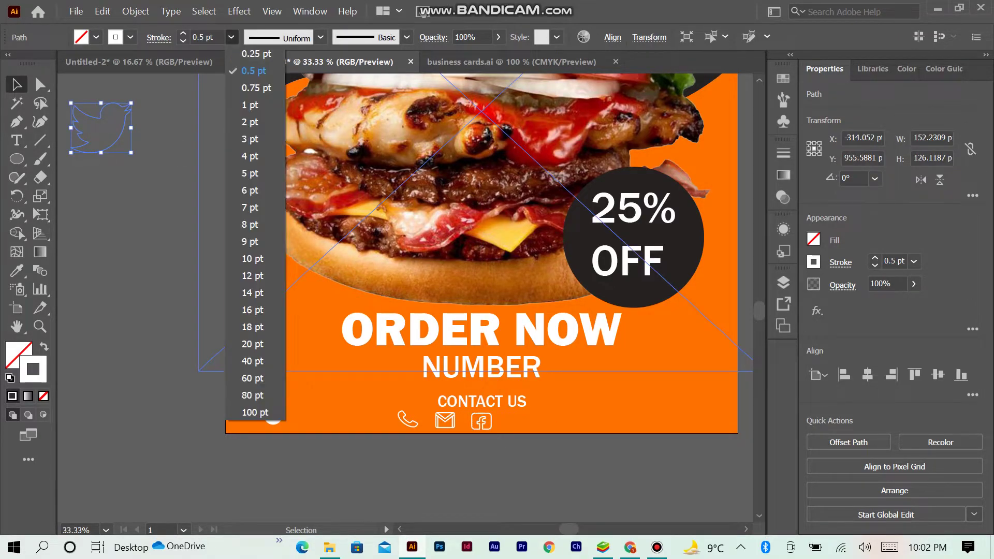
click(251, 122)
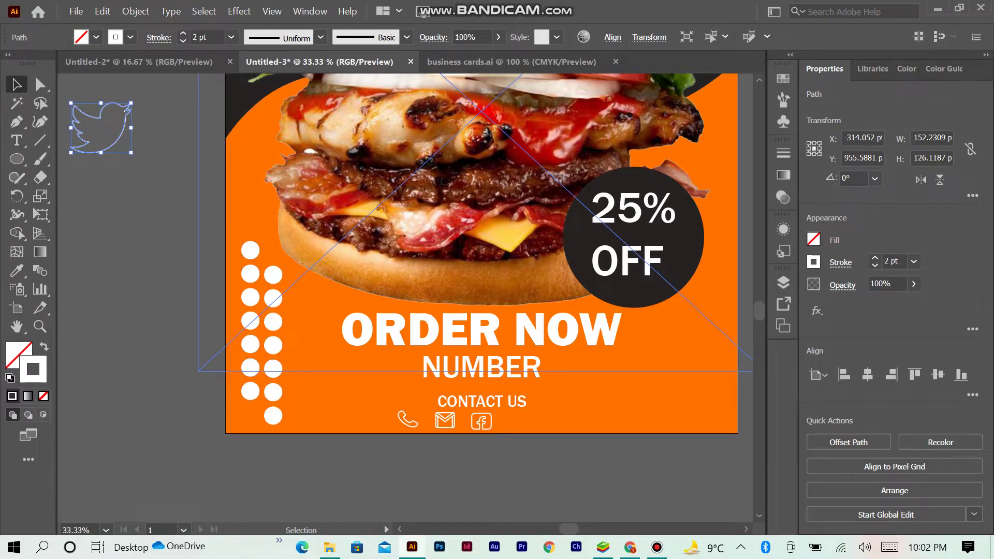
click(945, 138)
key(BackSpace)
key(BackSpace)
key(BackSpace)
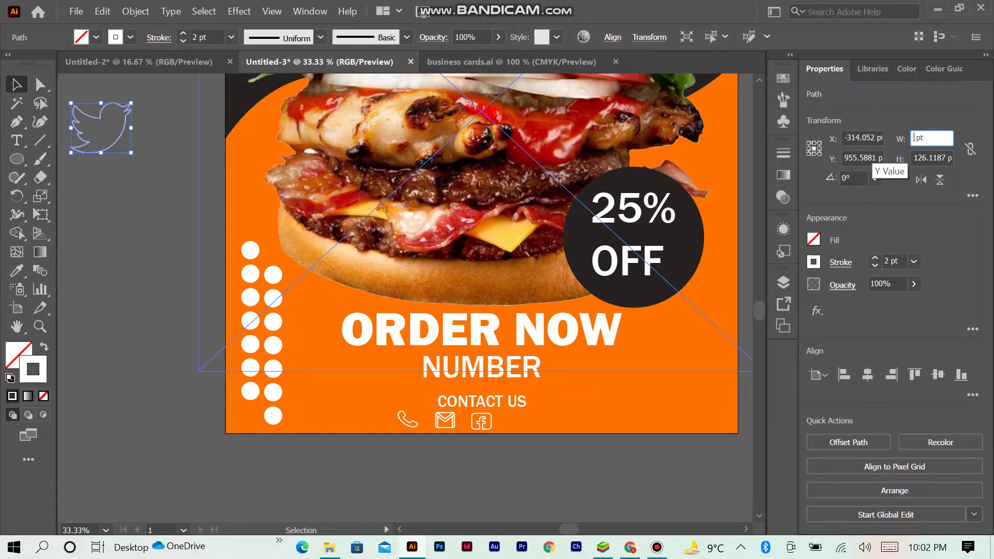
click(946, 158)
text(40)
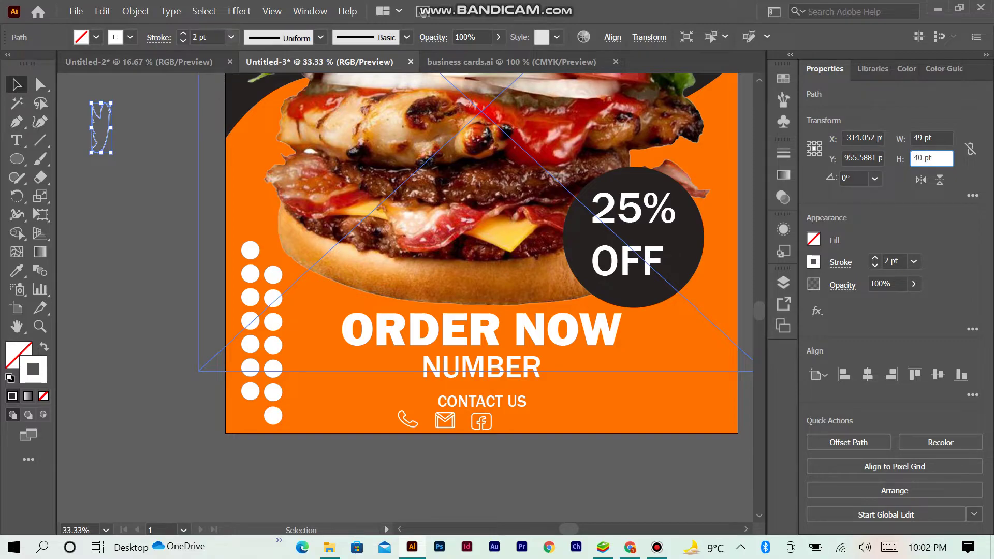
key(Return)
drag(98, 133, 521, 423)
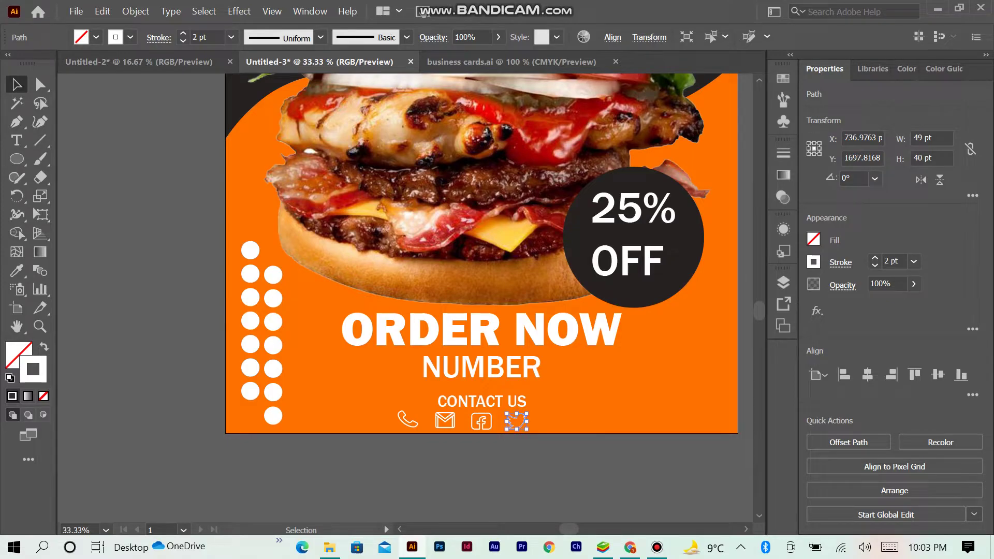
Nudge the mail and phone icons into rough position within the contact row
key(ctrl+shift+a)
click(446, 420)
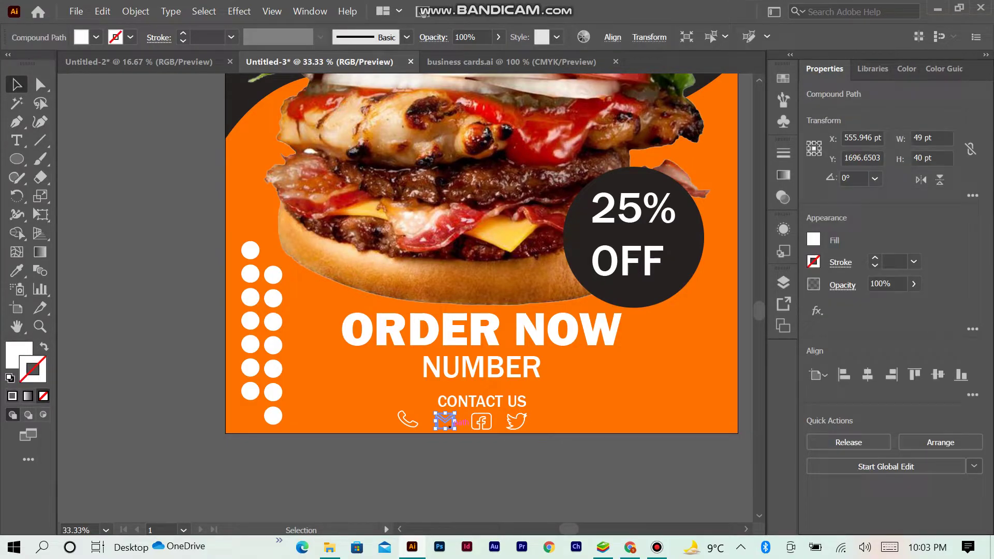
key(ctrl+shift+a)
drag(446, 420, 449, 421)
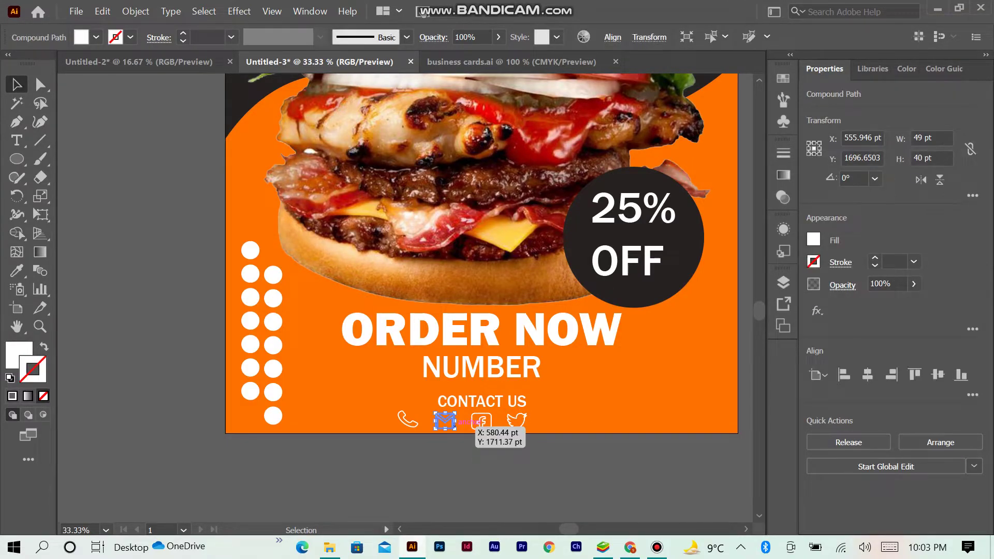
key(ctrl+shift+a)
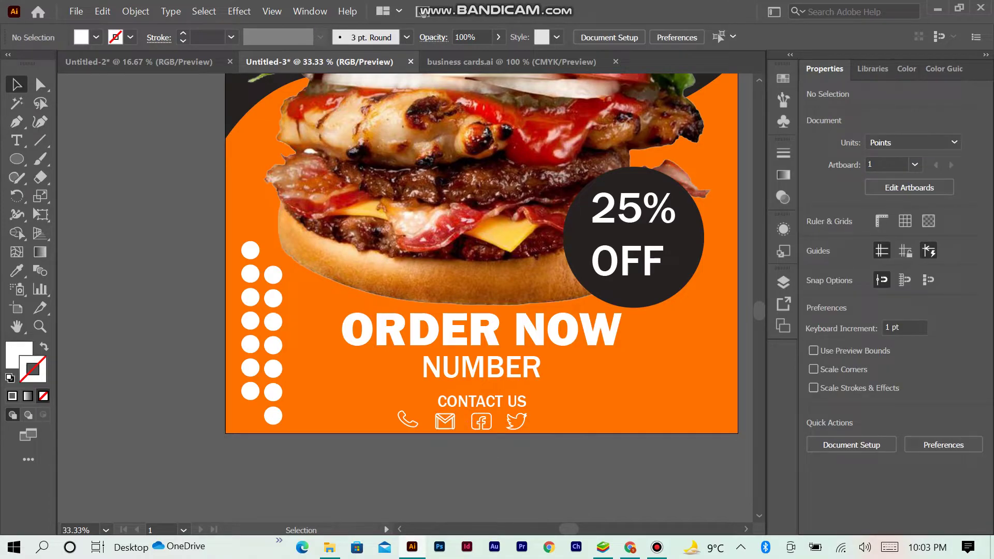
drag(408, 420, 410, 422)
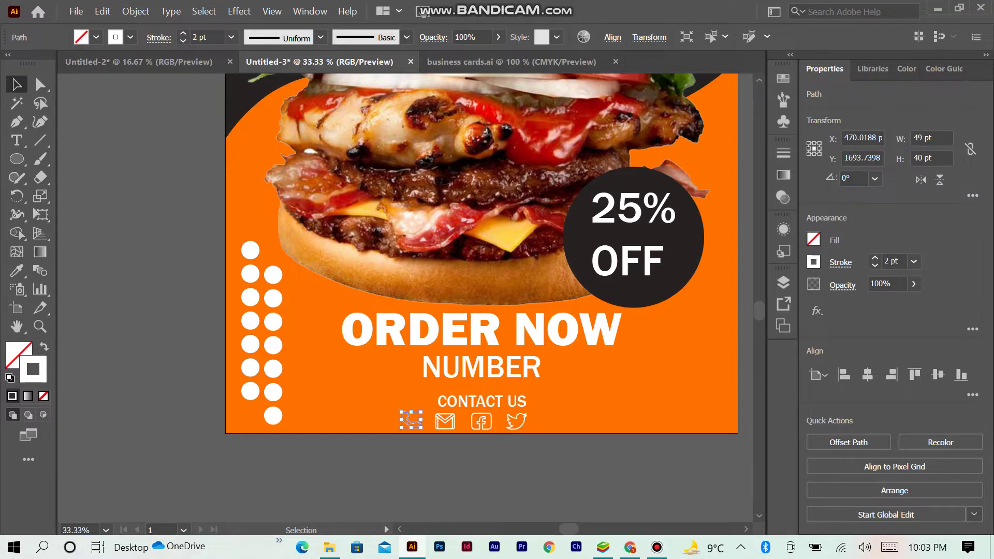
key(ctrl+shift+a)
Show rulers and place guide pairs marking equal gaps between the icons
right_click(444, 181)
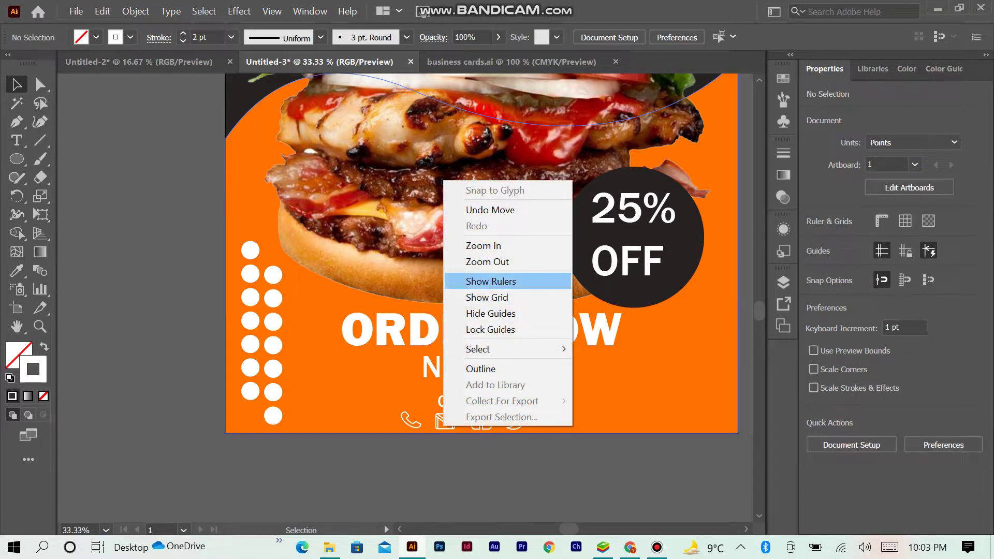
click(466, 281)
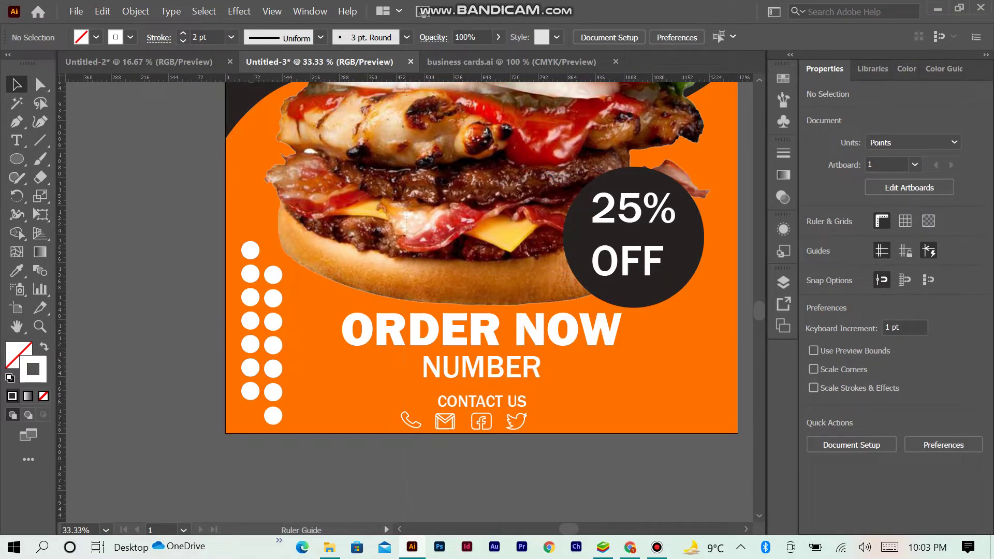
drag(420, 109, 420, 110)
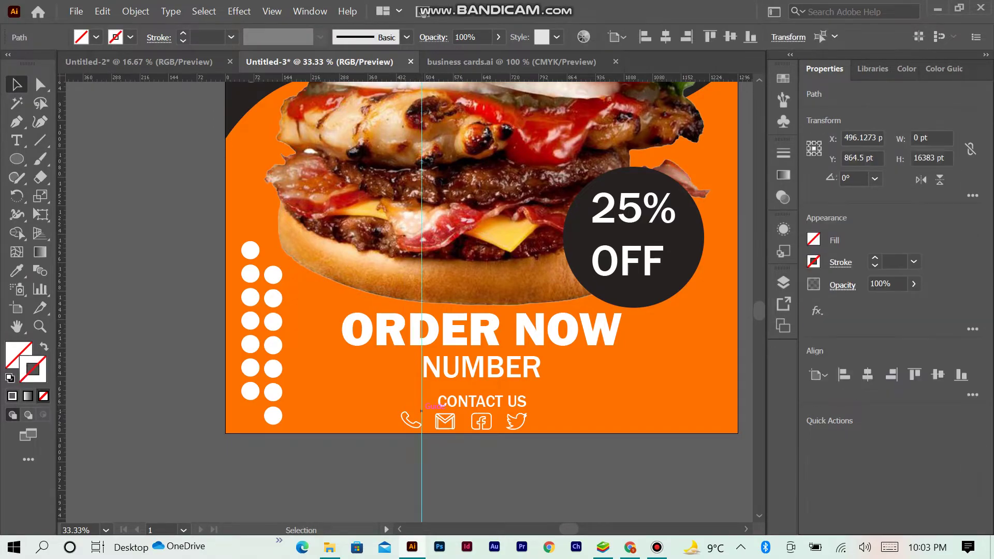
key(ctrl+equal)
key(ctrl+equal)
scroll(409, 300, down, 3)
scroll(409, 300, down, 2)
drag(439, 362, 466, 362)
shift+click(439, 409)
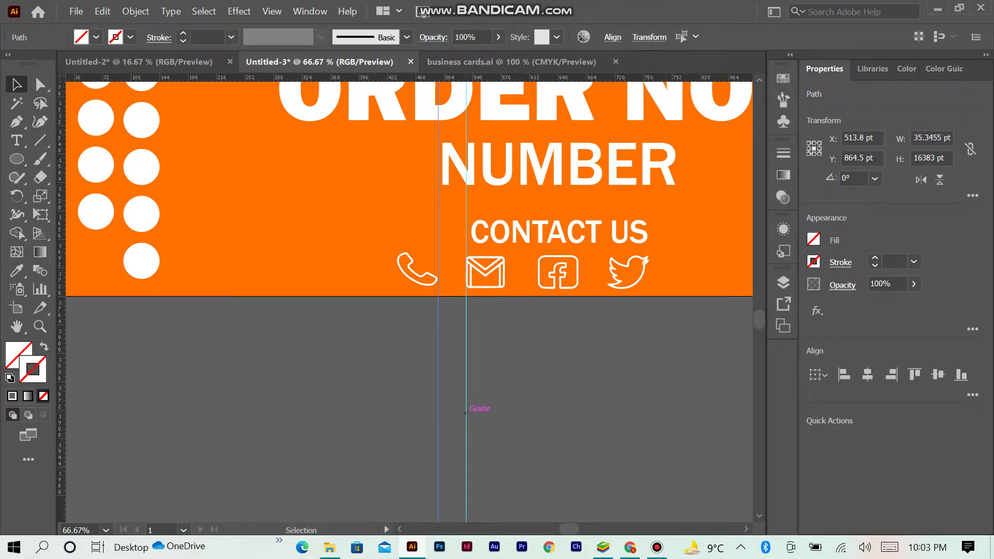
drag(466, 413, 539, 413)
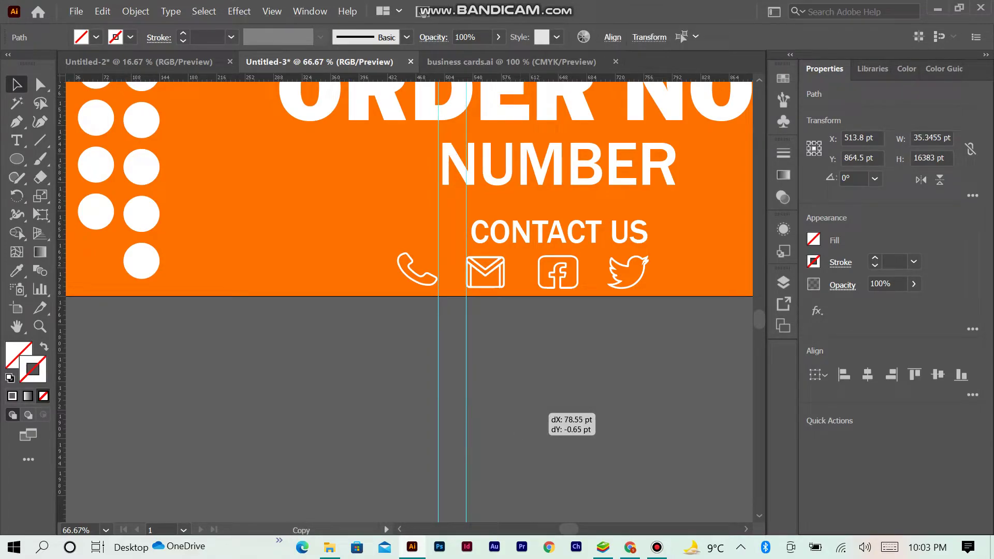
drag(512, 395, 508, 396)
key(Left)
key(Left)
key(Left)
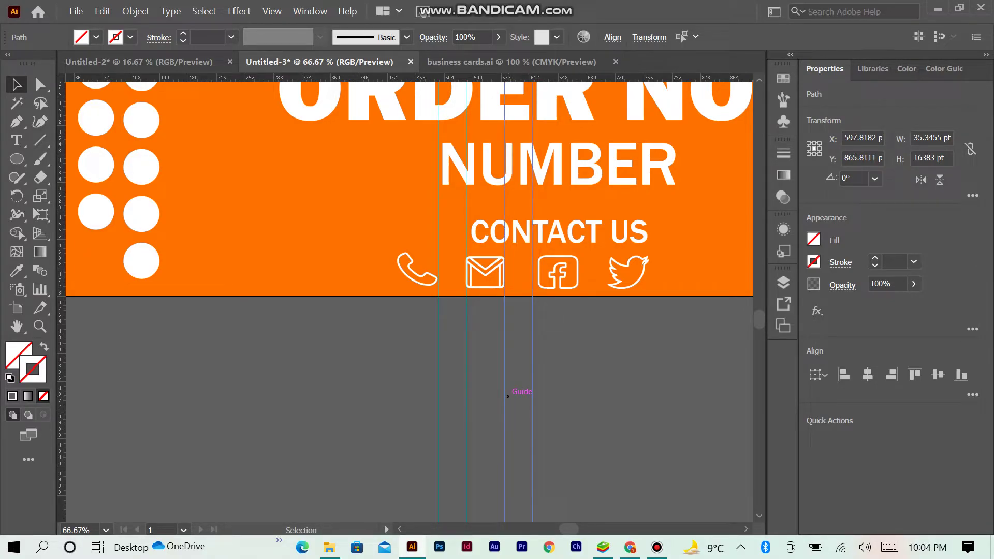
Move the Facebook and Twitter icons so their gaps match the guides
drag(578, 282, 571, 282)
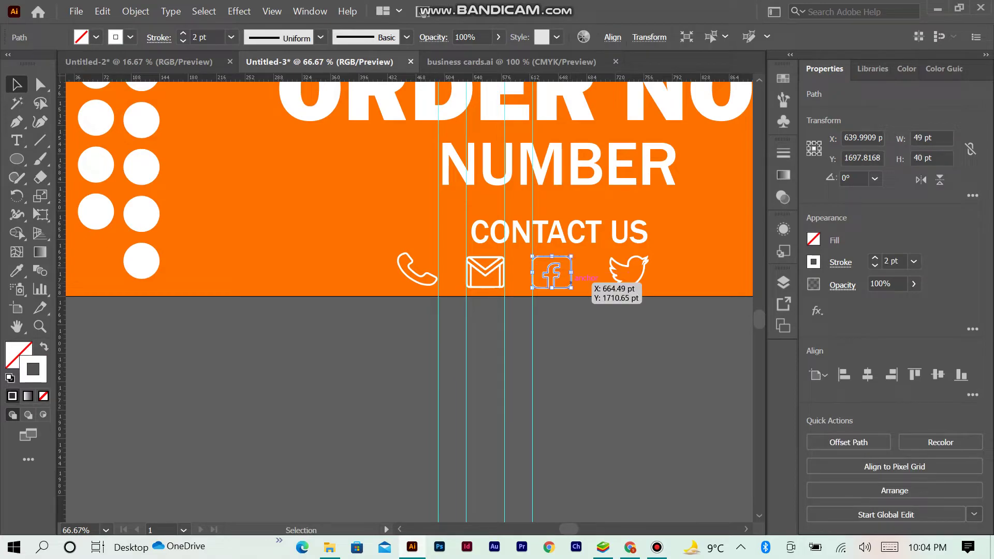
key(ctrl+shift+a)
drag(533, 409, 595, 409)
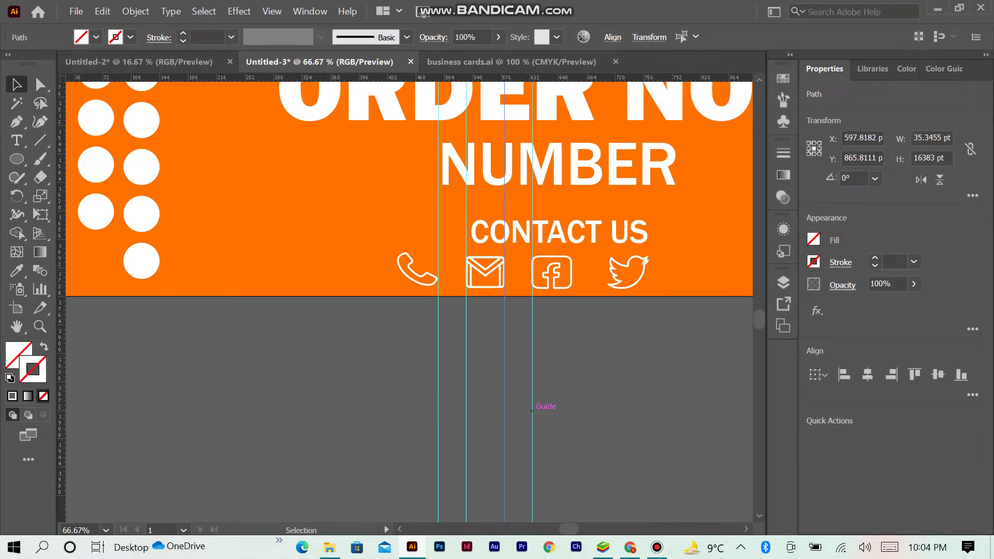
key(Right)
key(Right)
key(Right)
key(Right)
key(Right)
key(Right)
key(Right)
key(Right)
drag(628, 272, 622, 272)
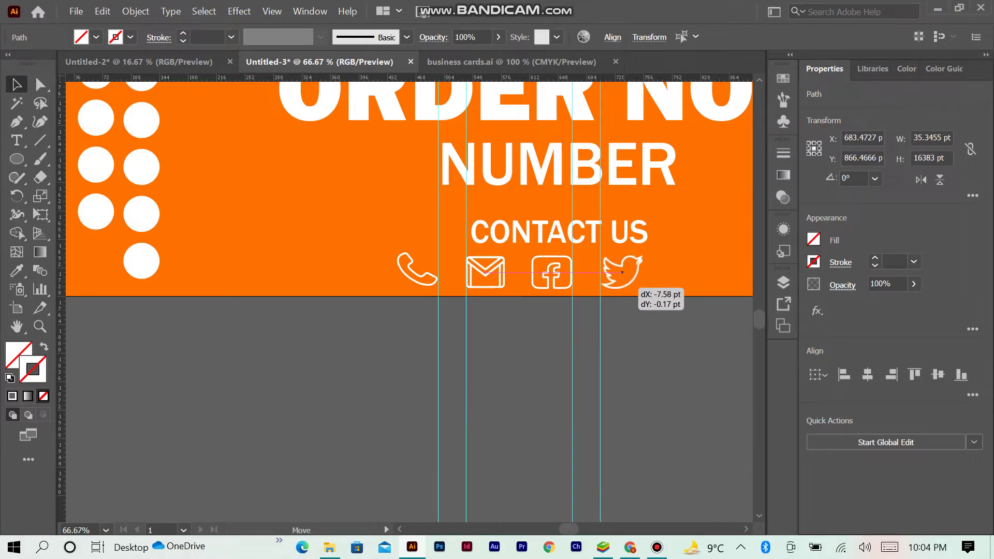
click(451, 388)
Hide the rulers and clear the spacing guide selection
right_click(440, 149)
click(484, 249)
right_click(432, 139)
key(Escape)
drag(456, 336, 580, 363)
click(518, 337)
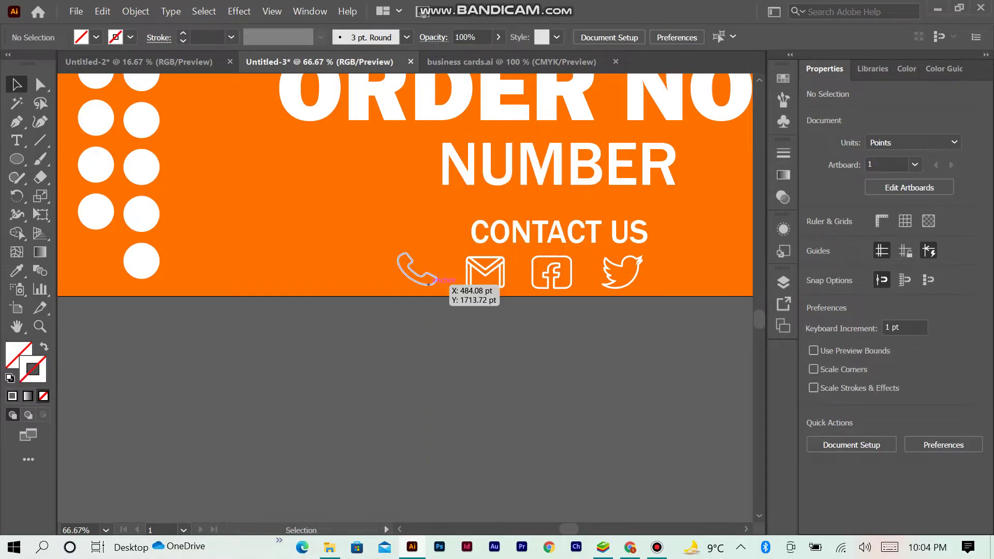
Group the phone, mail, Facebook and Twitter icons and centre the group horizontally
click(418, 269)
shift+click(505, 283)
shift+click(565, 285)
shift+click(634, 274)
key(ctrl+g)
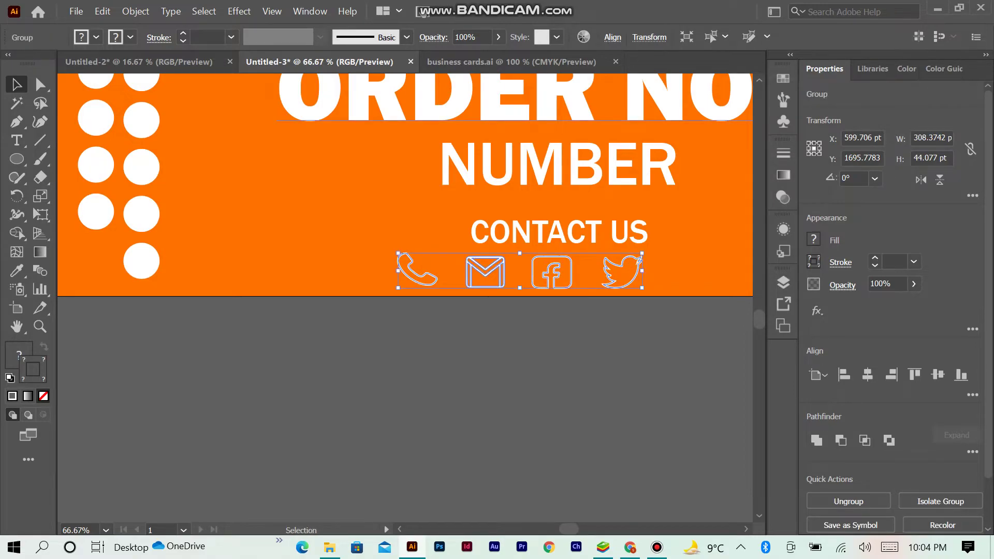
click(612, 37)
click(485, 80)
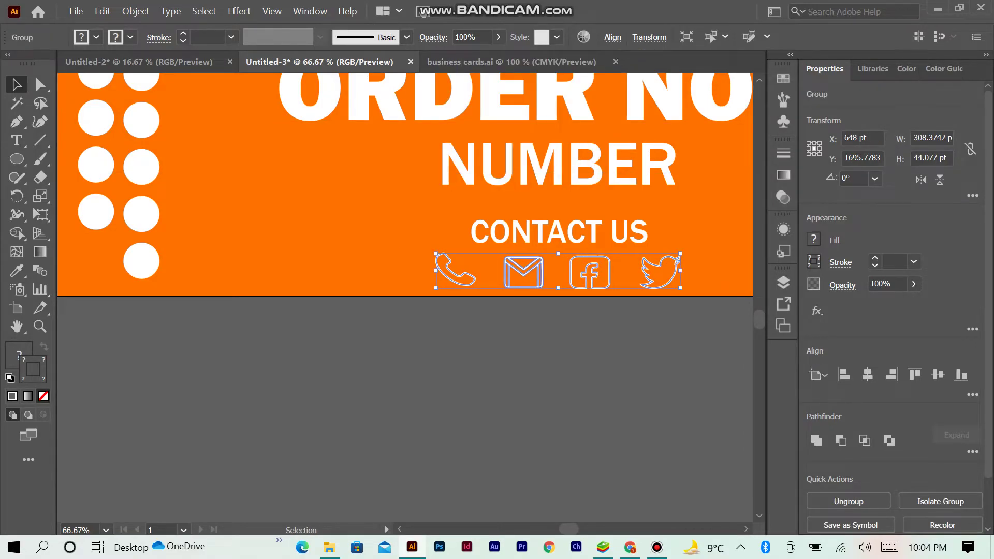
key(ctrl+shift+a)
key(ctrl+minus)
key(ctrl+minus)
key(ctrl+minus)
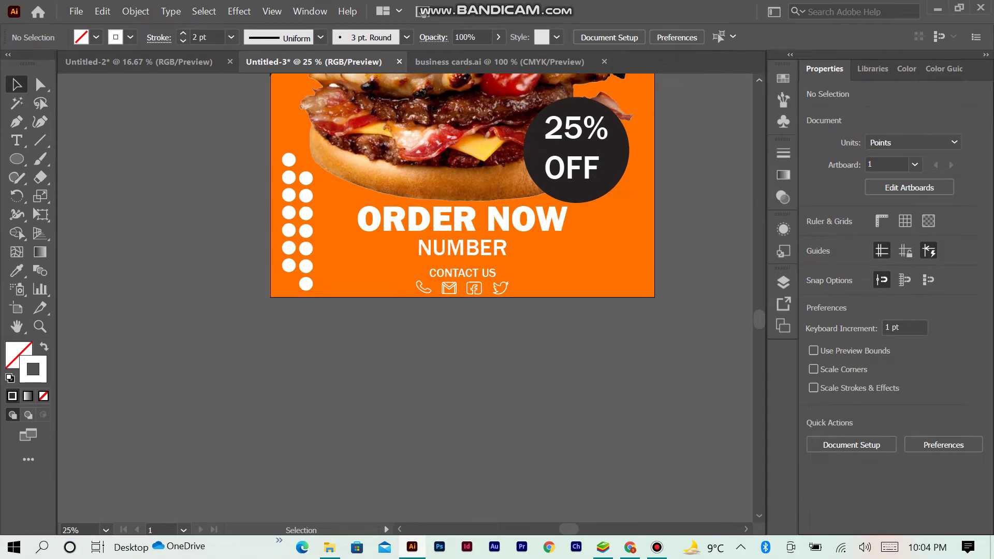
scroll(462, 290, up, 4)
scroll(462, 290, up, 2)
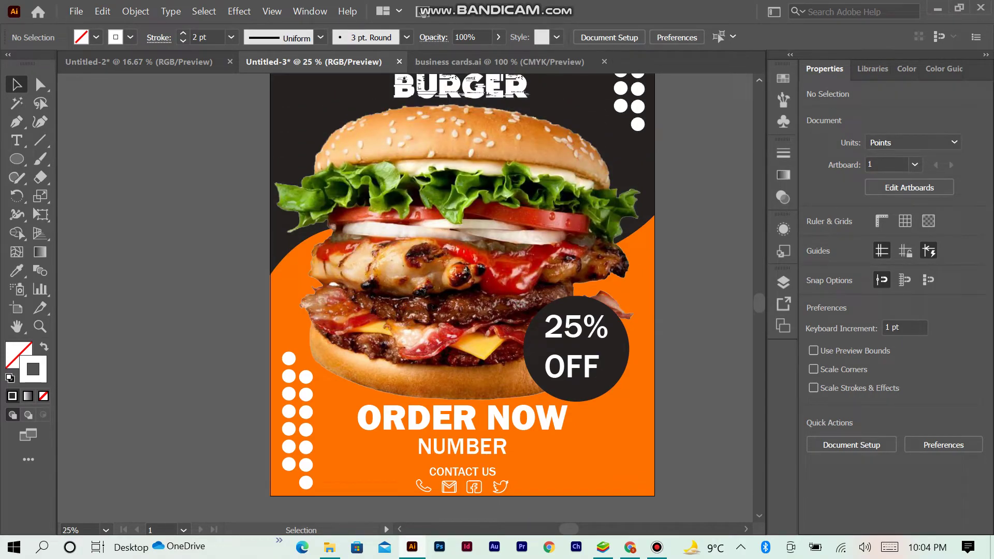
key(ctrl+minus)
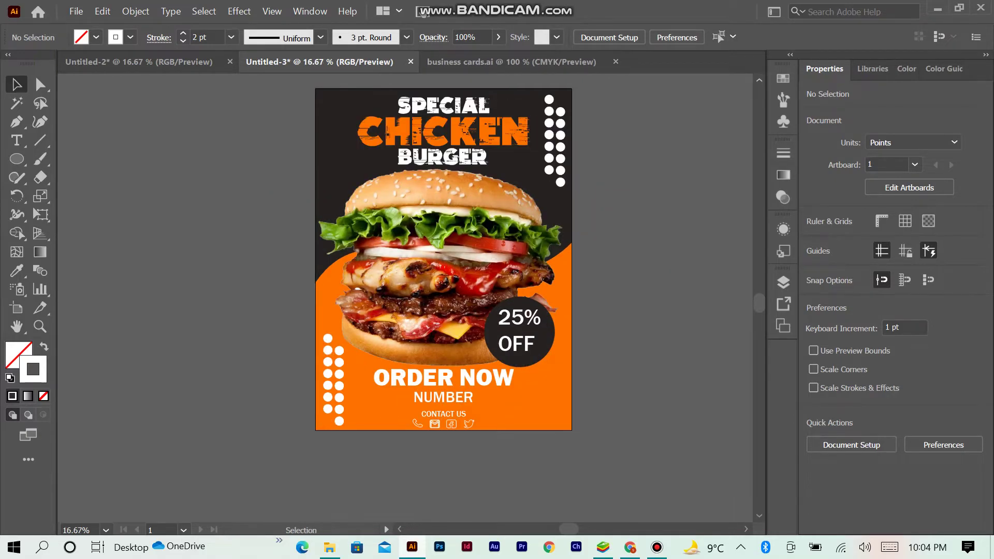
key(ctrl+plus)
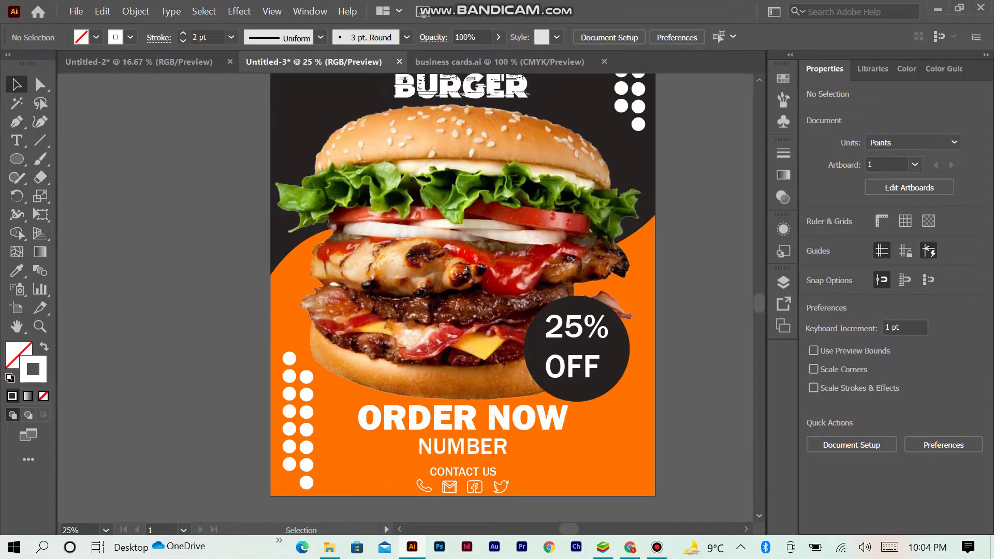
scroll(462, 290, down, 2)
scroll(462, 290, down, 3)
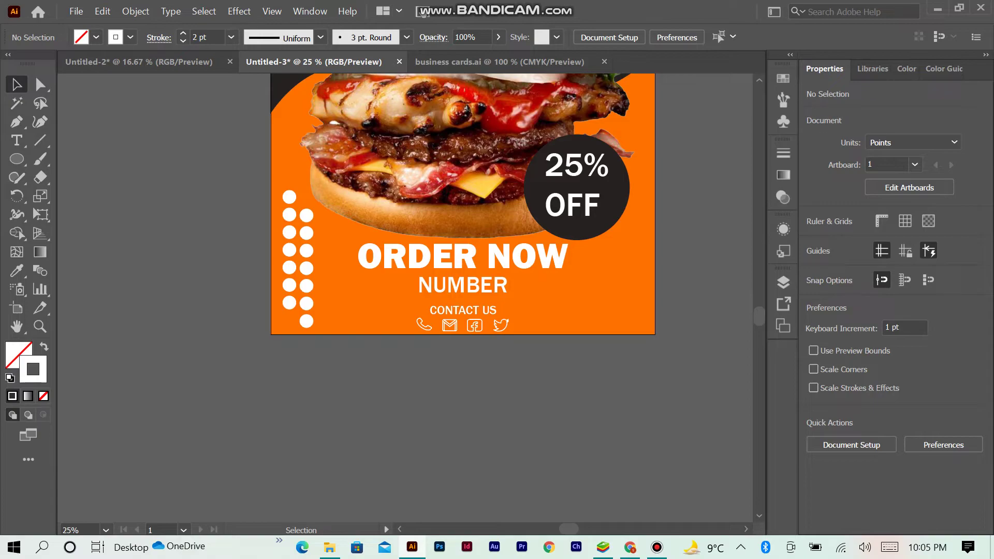
scroll(409, 306, up, 1)
scroll(409, 306, up, 1)
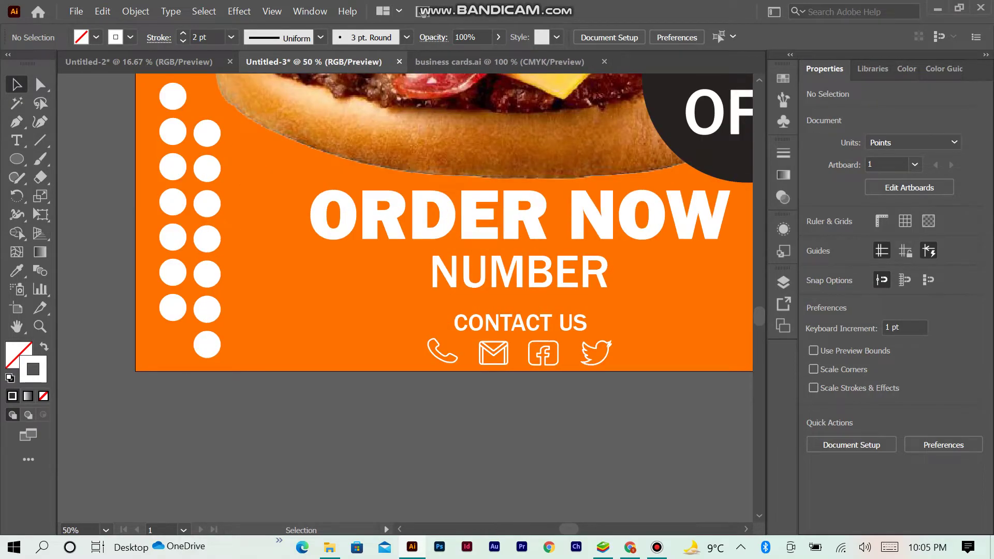
scroll(410, 321, right, 2)
click(393, 323)
shift+click(386, 357)
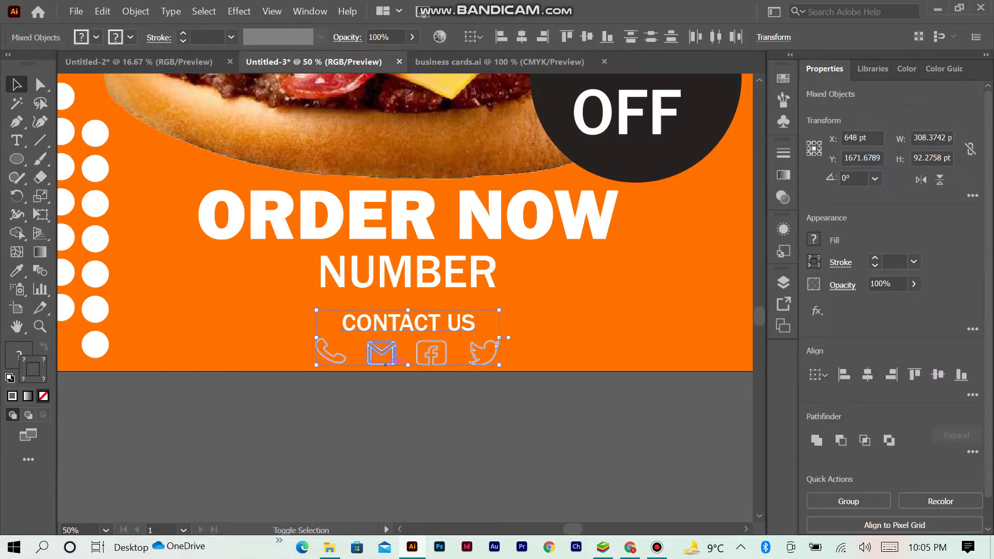
Group CONTACT US with the icons and draw an unfilled white-outlined rectangle around them
key(ctrl+g)
click(295, 376)
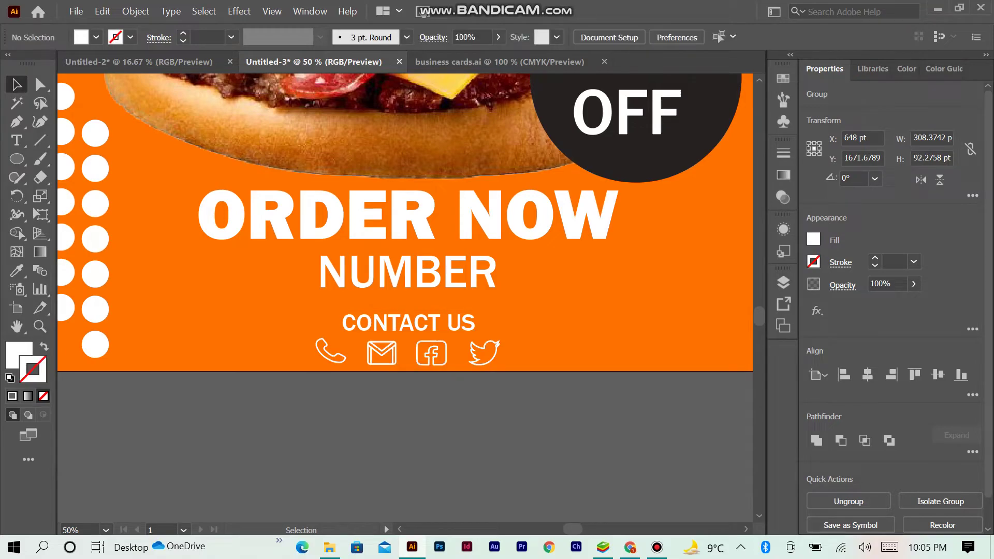
key(m)
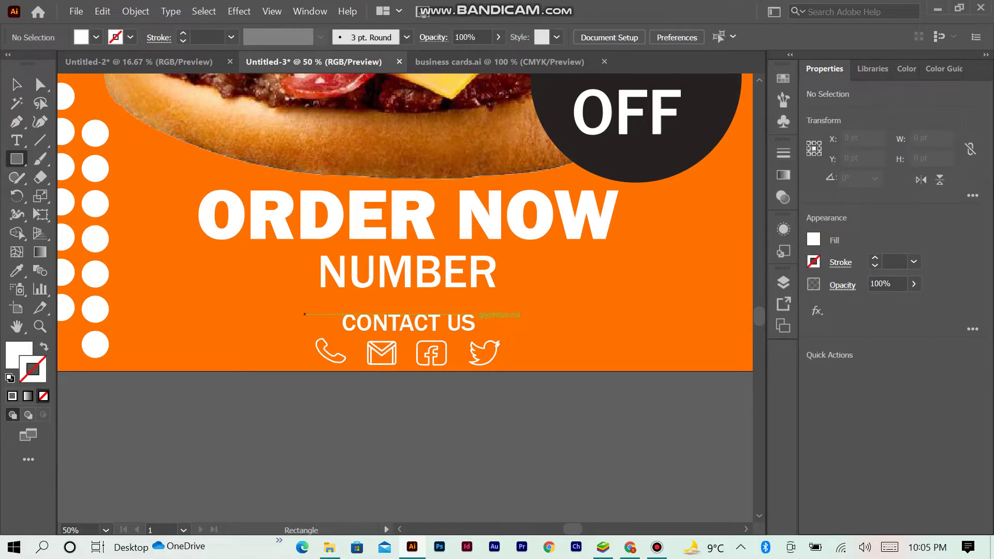
drag(305, 309, 530, 367)
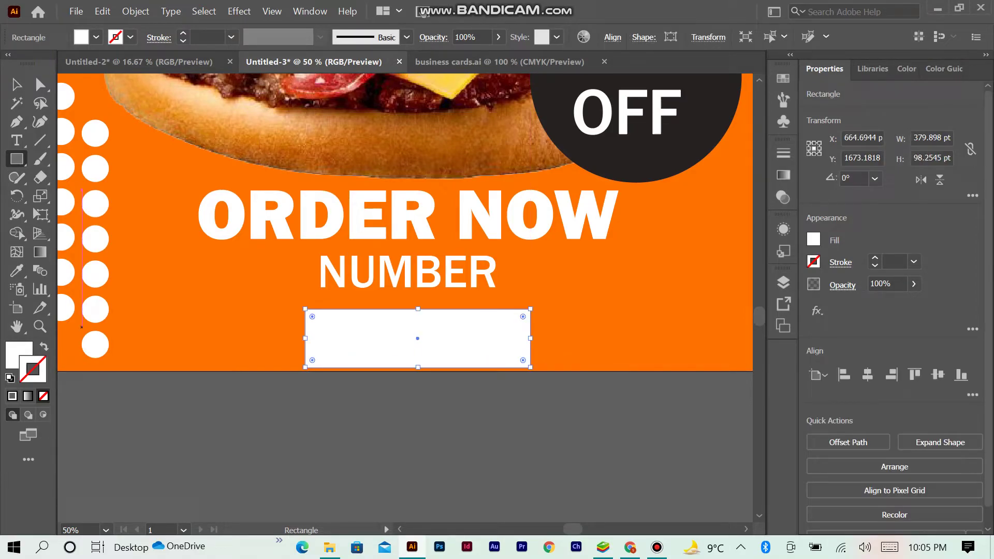
click(44, 347)
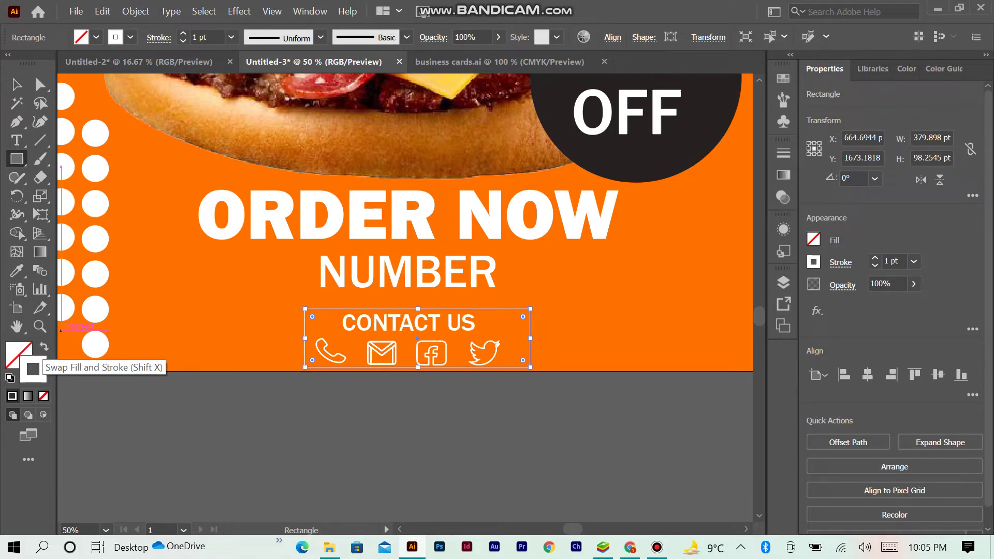
Narrow the box from its right edge to fit CONTACT US and the icons
key(v)
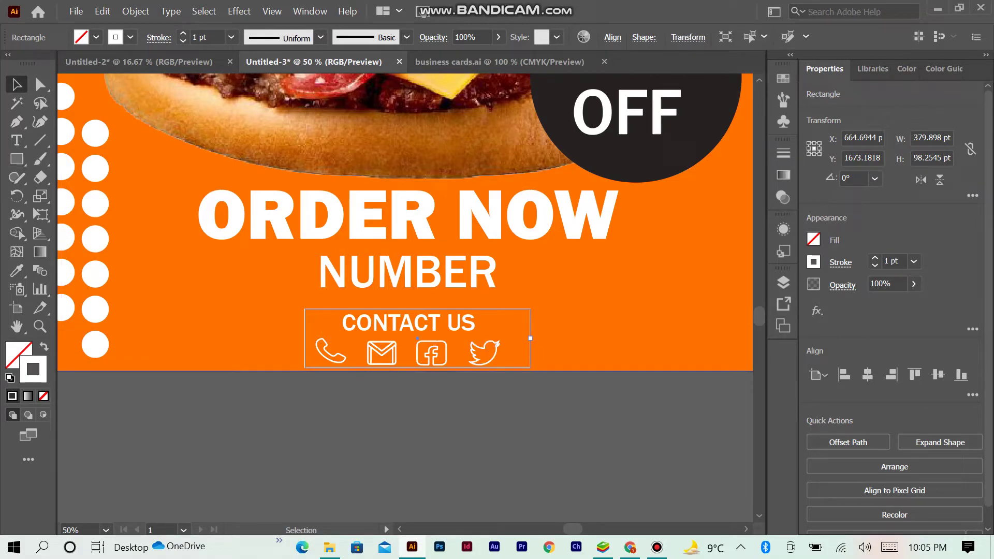
drag(530, 338, 517, 341)
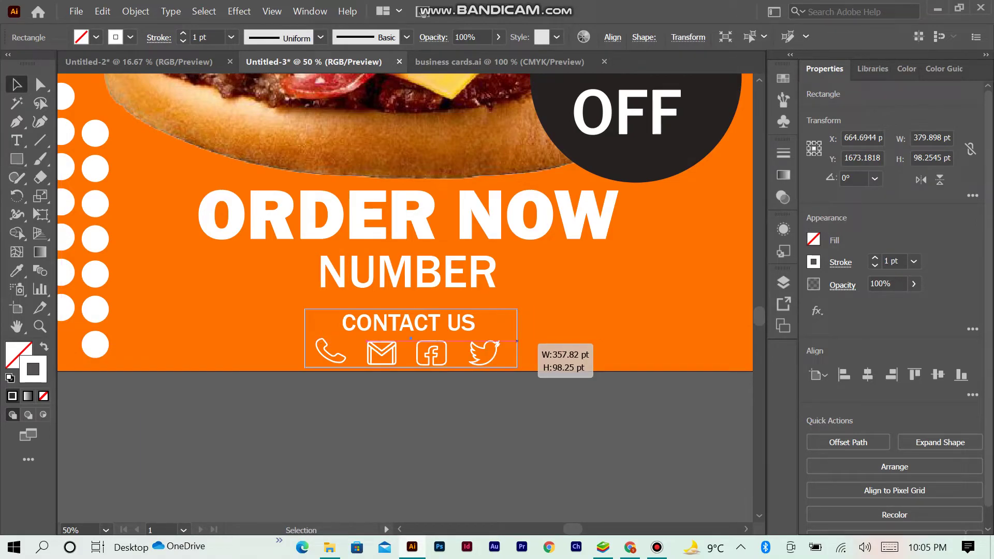
drag(518, 341, 517, 340)
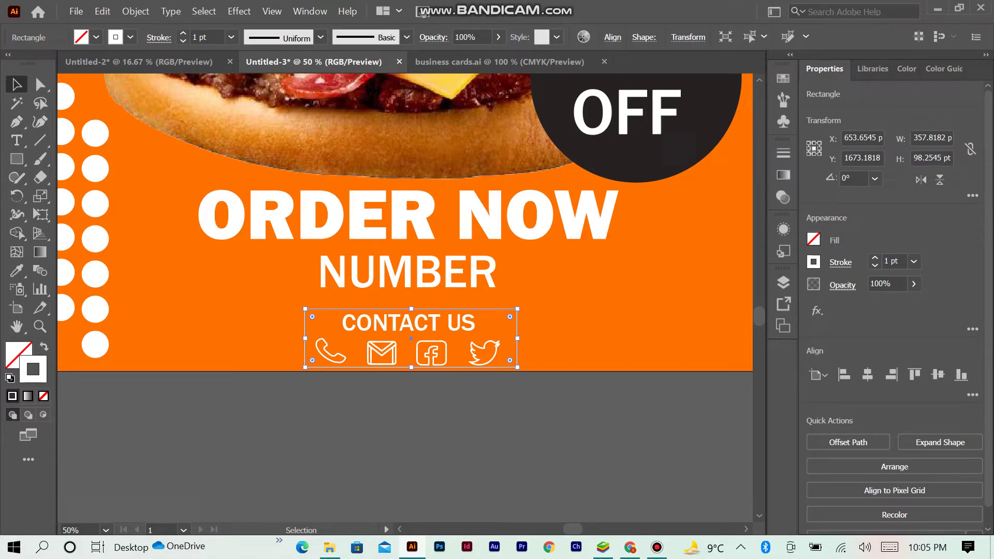
key(ctrl+shift+a)
key(p)
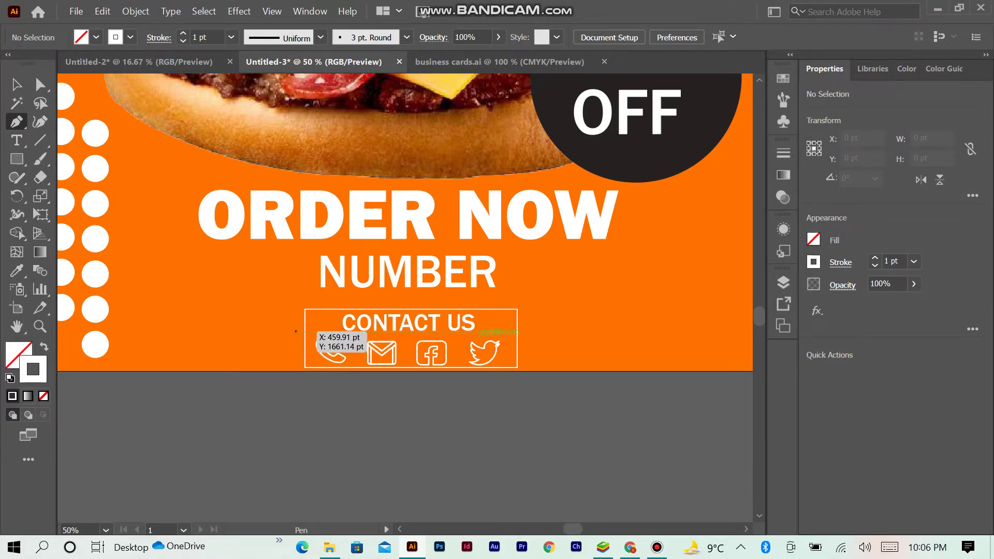
Draw a divider line across the box and split off the upper CONTACT US section
click(296, 335)
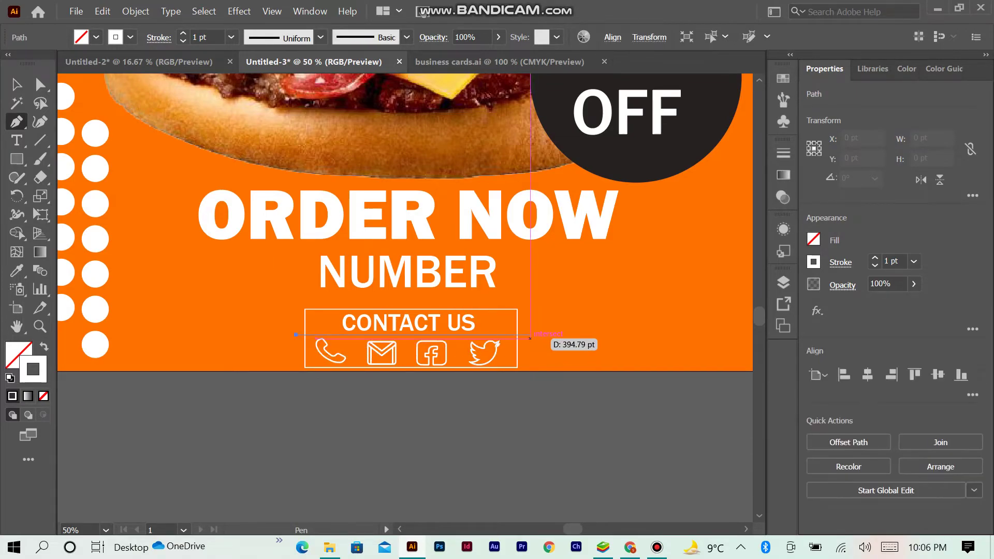
click(530, 337)
key(v)
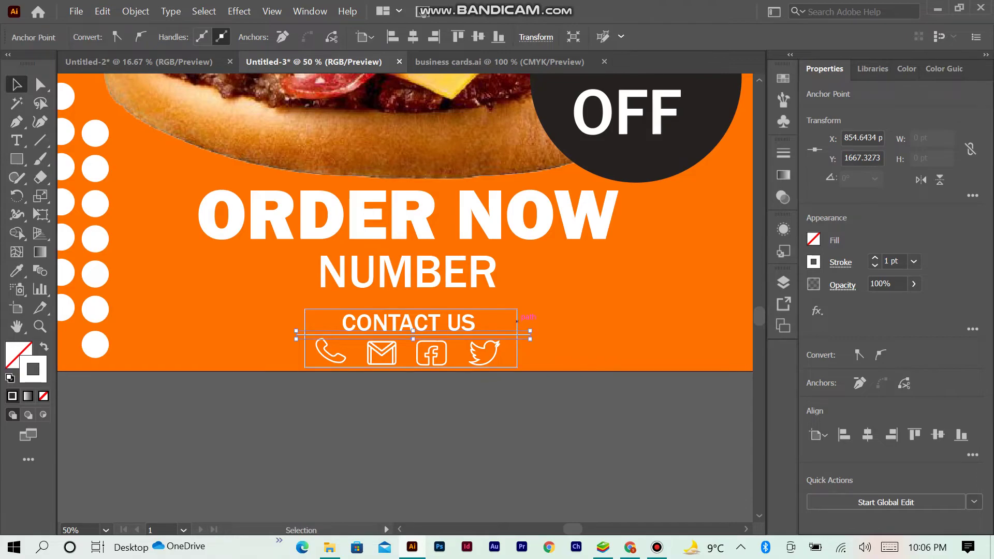
shift+click(517, 321)
click(17, 233)
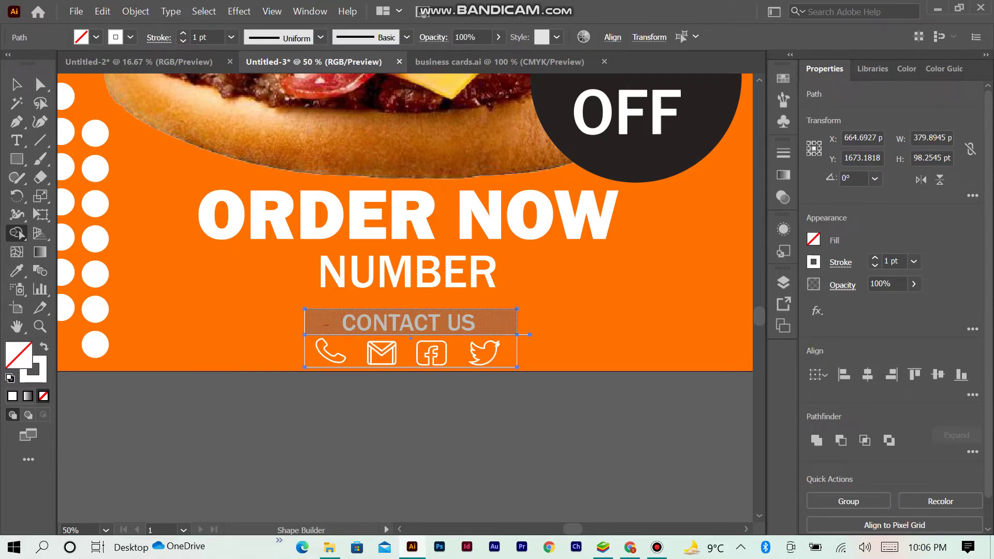
click(326, 325)
key(ctrl+z)
click(327, 325)
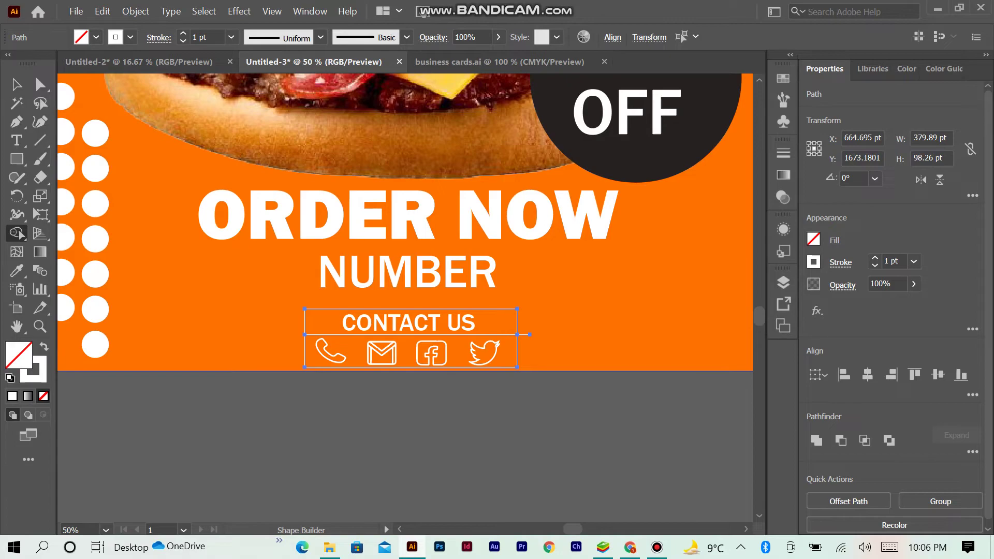
Set the outlines of both box sections to 2 pt
key(v)
click(523, 336)
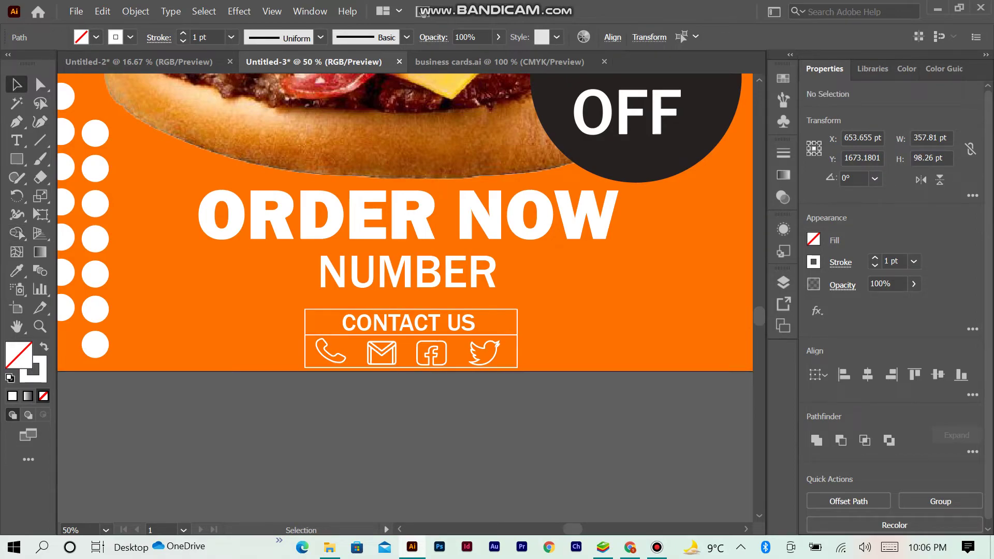
click(517, 342)
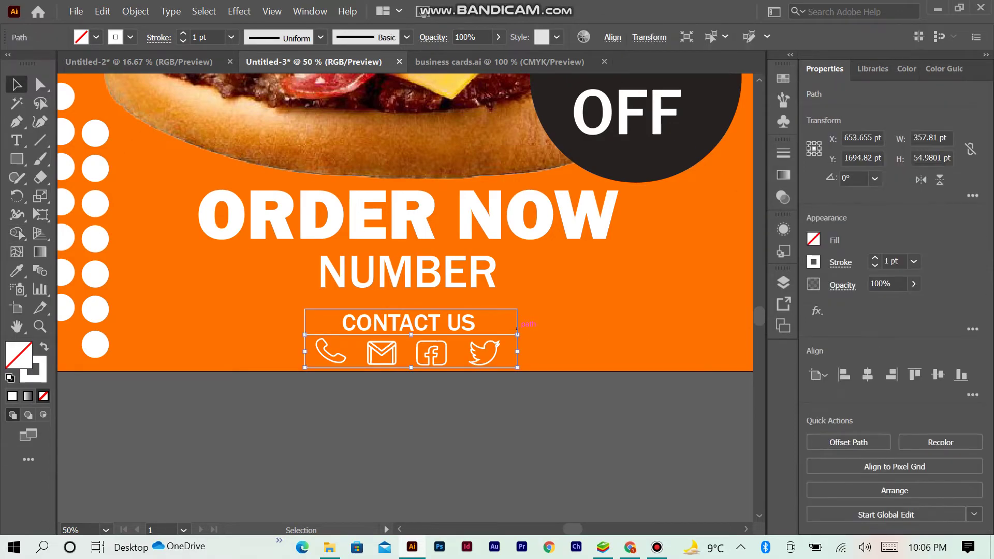
shift+click(517, 320)
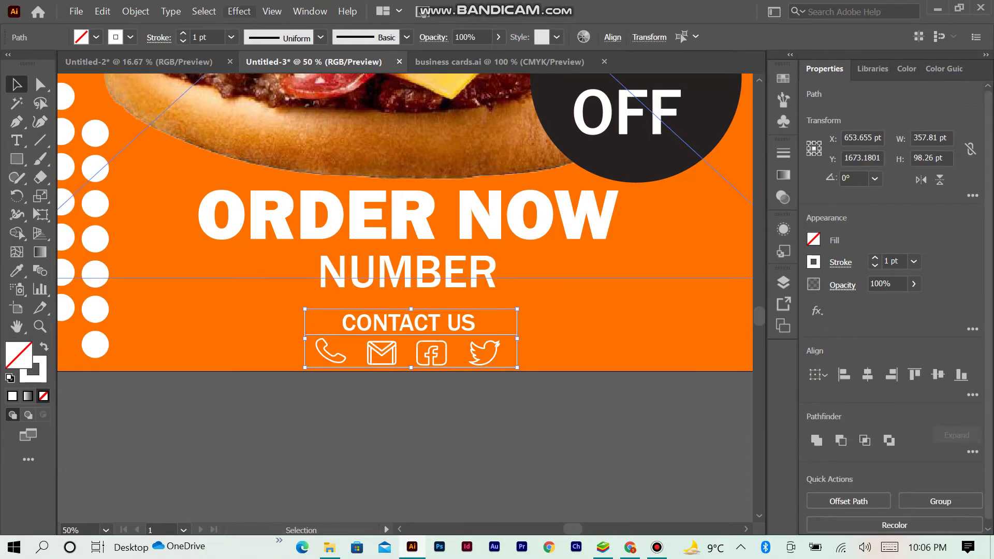
click(231, 37)
click(251, 122)
click(520, 327)
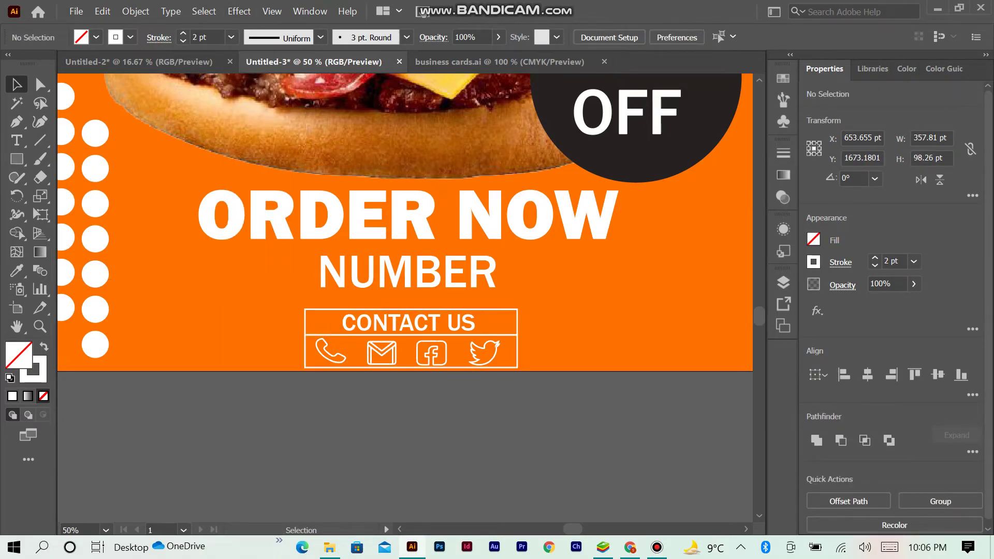
click(517, 325)
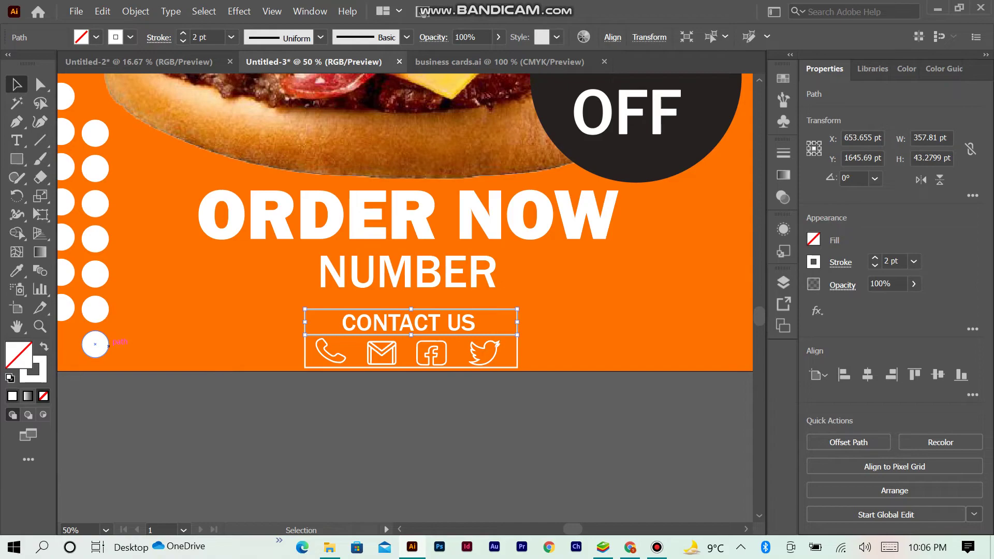
Fill the upper section of the contact box with solid white
click(12, 396)
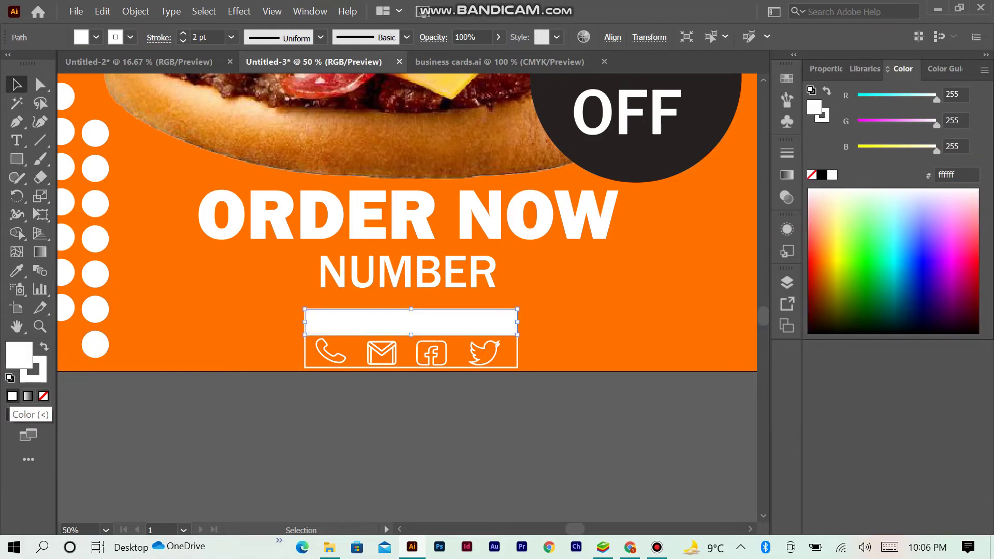
click(414, 330)
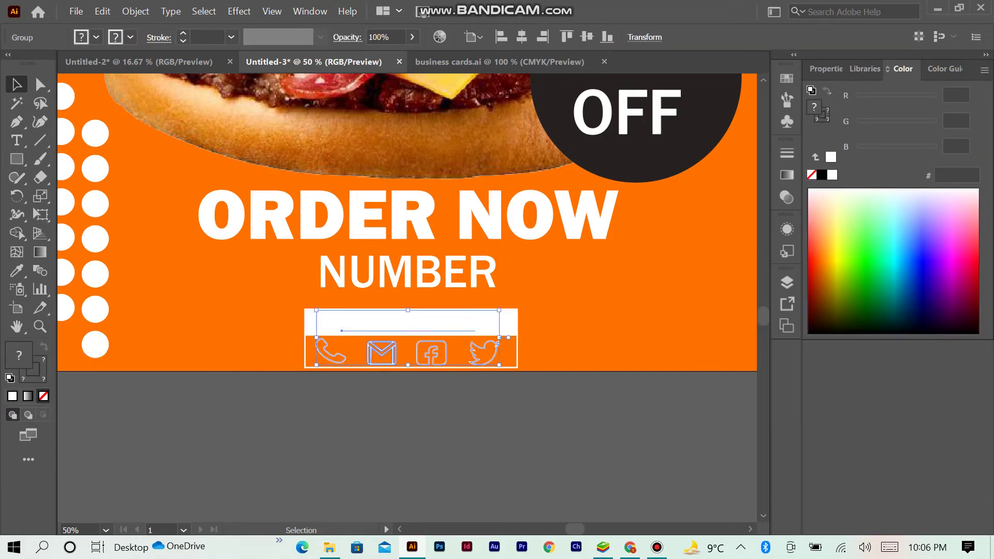
right_click(412, 322)
click(547, 353)
drag(547, 373, 547, 353)
click(547, 353)
Outline the CONTACT US text and its strokes, then colour it the poster's orange
click(434, 329)
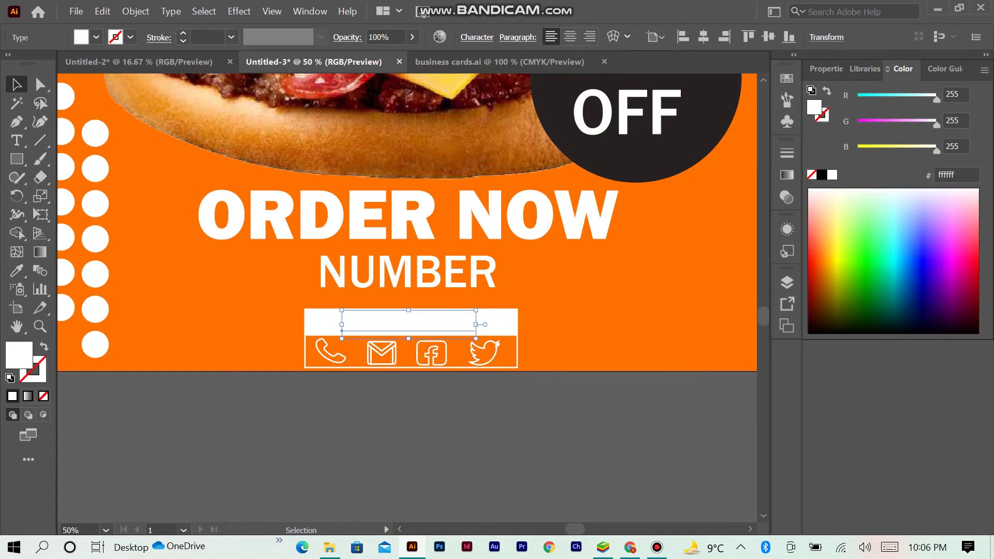
right_click(434, 330)
click(487, 130)
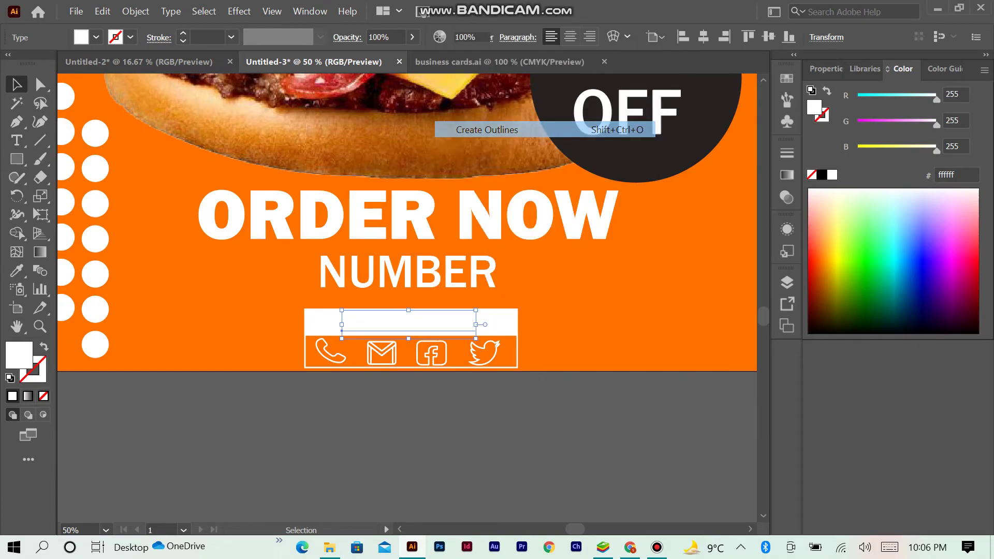
click(135, 11)
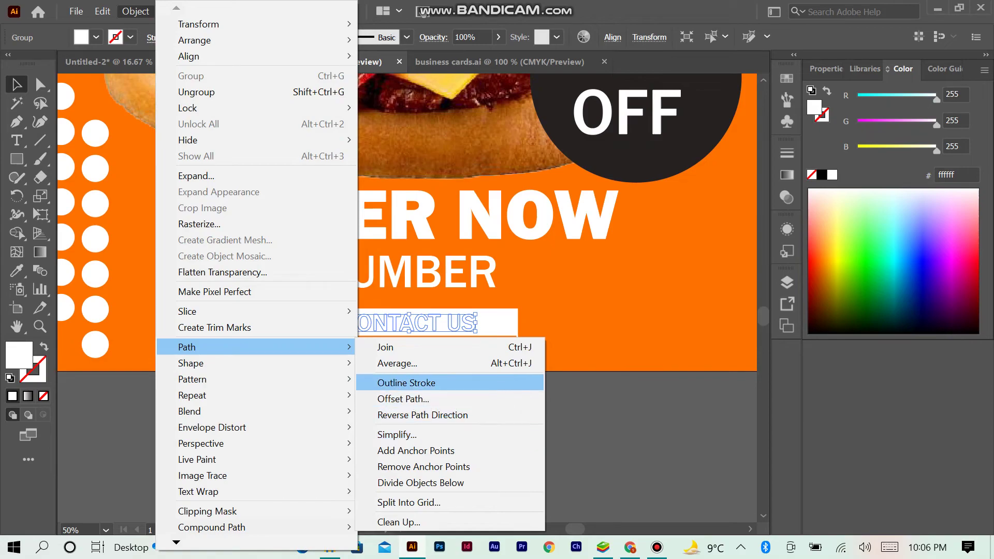
click(406, 383)
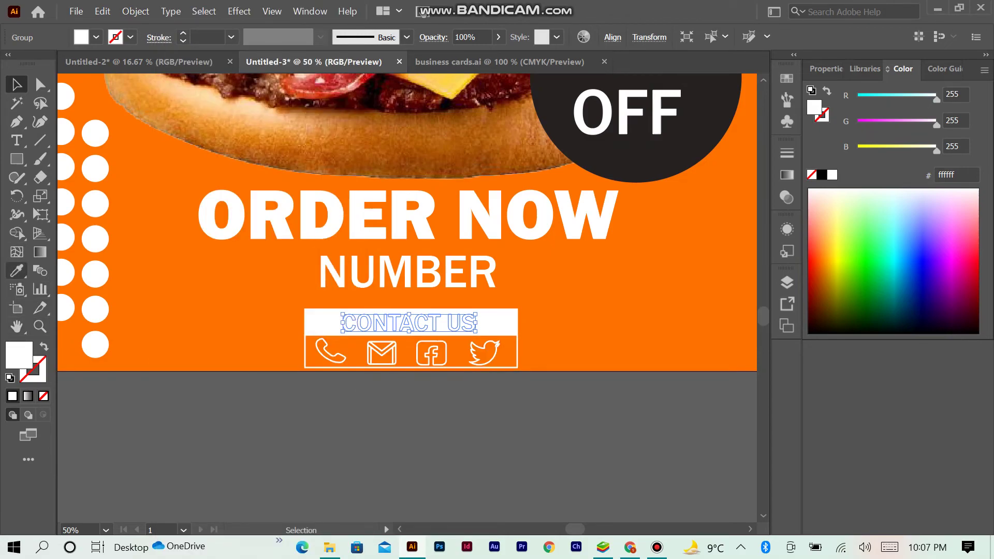
click(18, 270)
click(674, 290)
key(v)
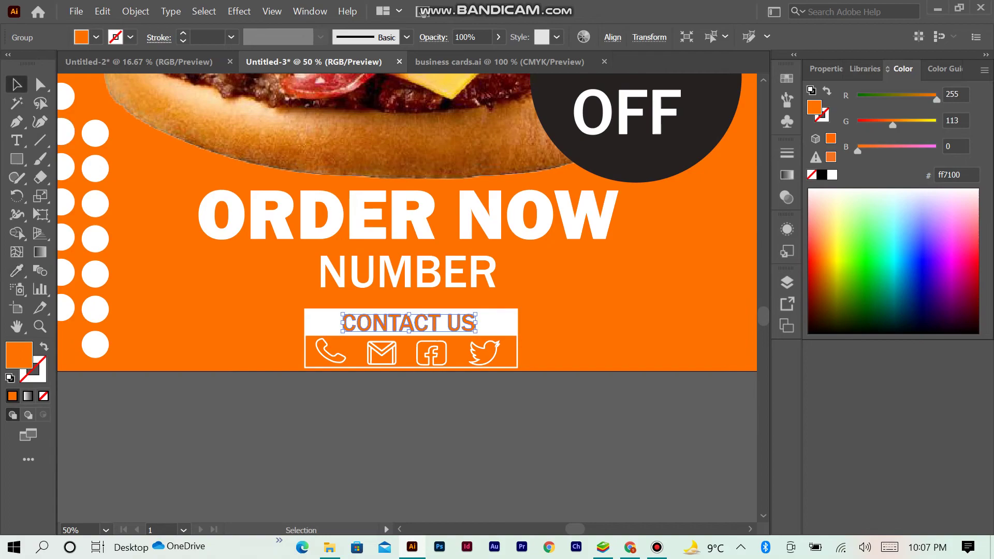
key(ctrl+shift+a)
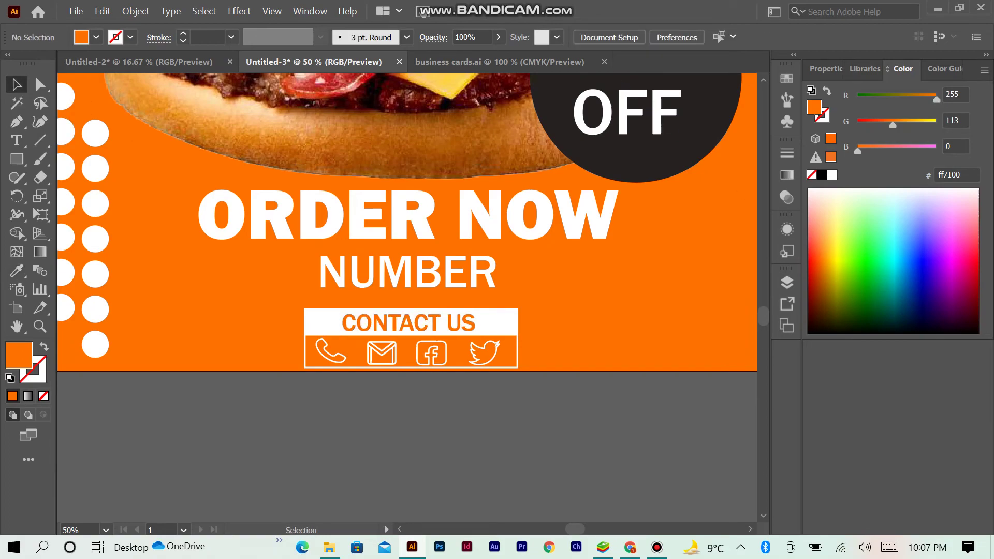
key(ctrl+minus)
key(ctrl+minus)
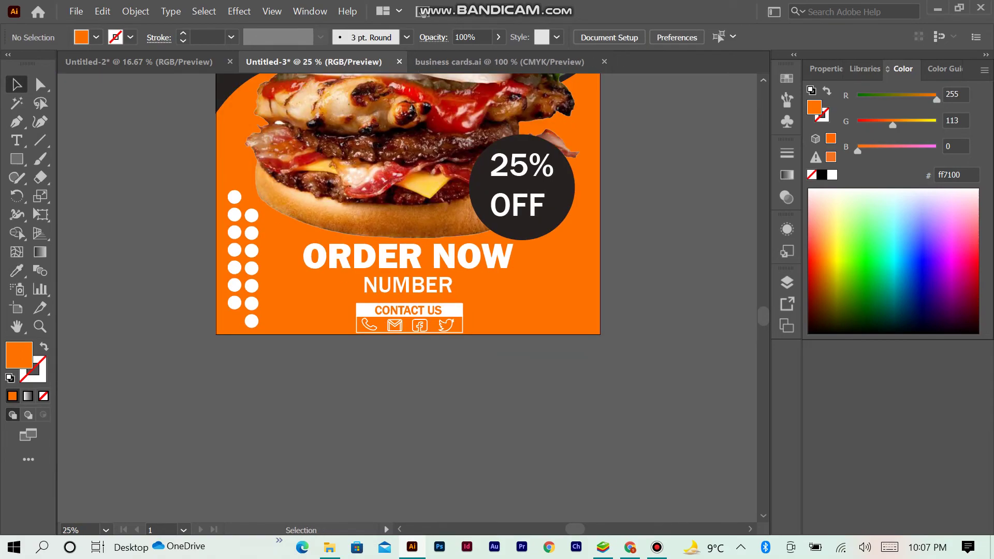
Zoom out to 16.67% and scroll to centre the whole poster artboard
scroll(408, 298, up, 2)
scroll(409, 298, up, 3)
scroll(408, 298, up, 2)
key(ctrl+minus)
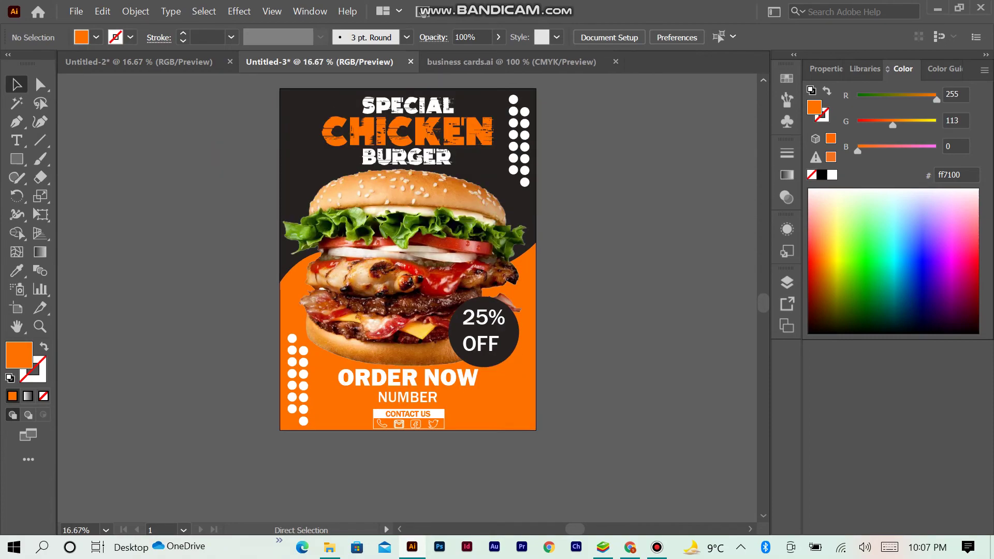
scroll(408, 259, up, 2)
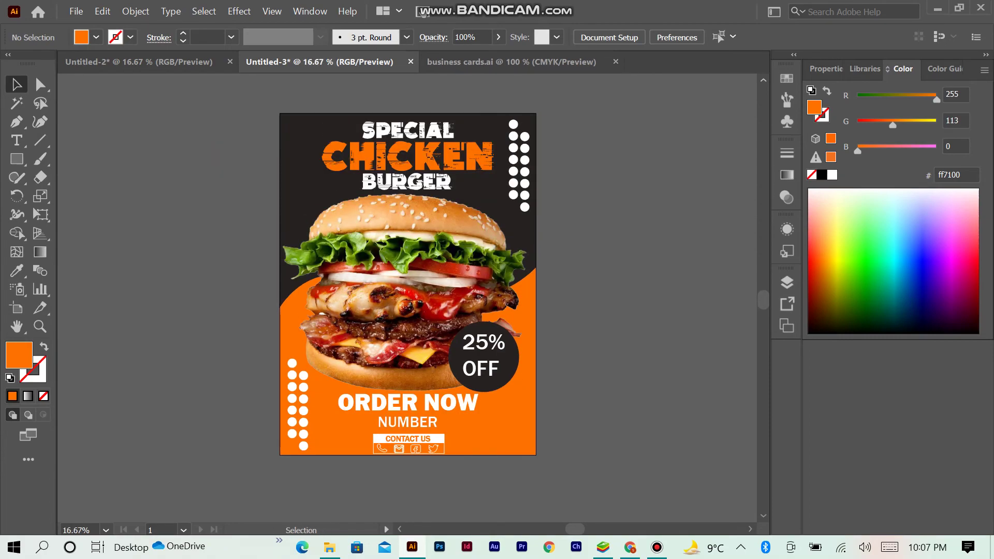